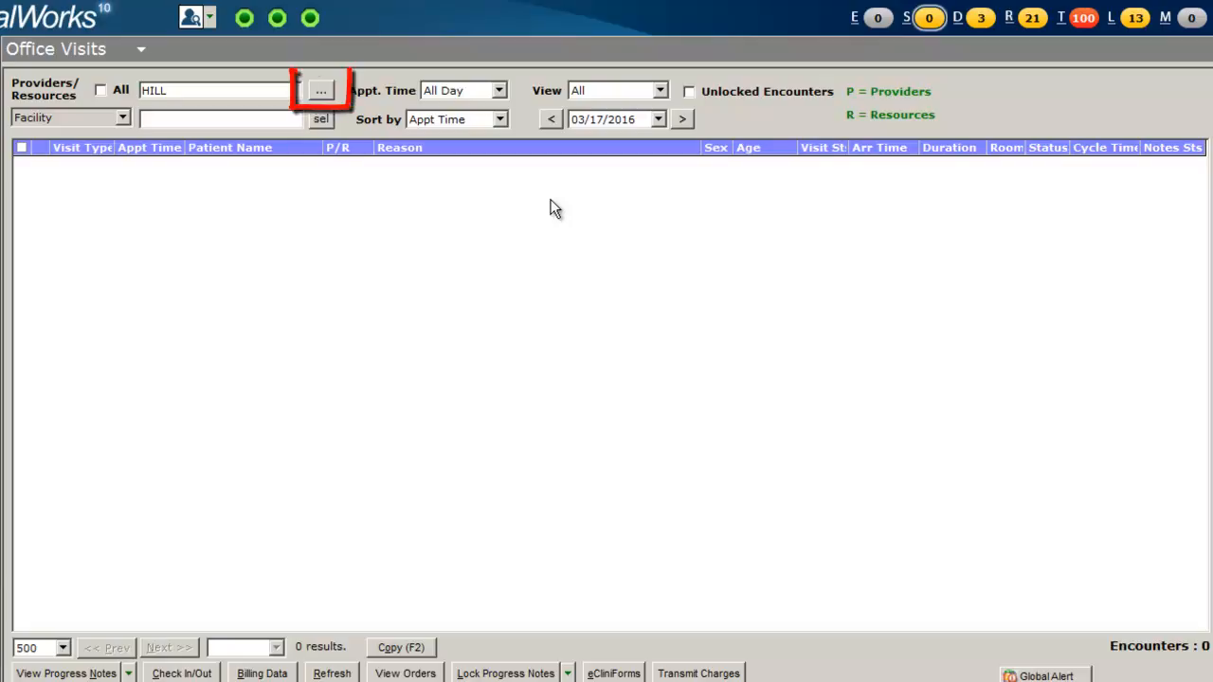
Filter the office visits schedule to the URGCARE resource, chosen from the list of all resources
click(321, 91)
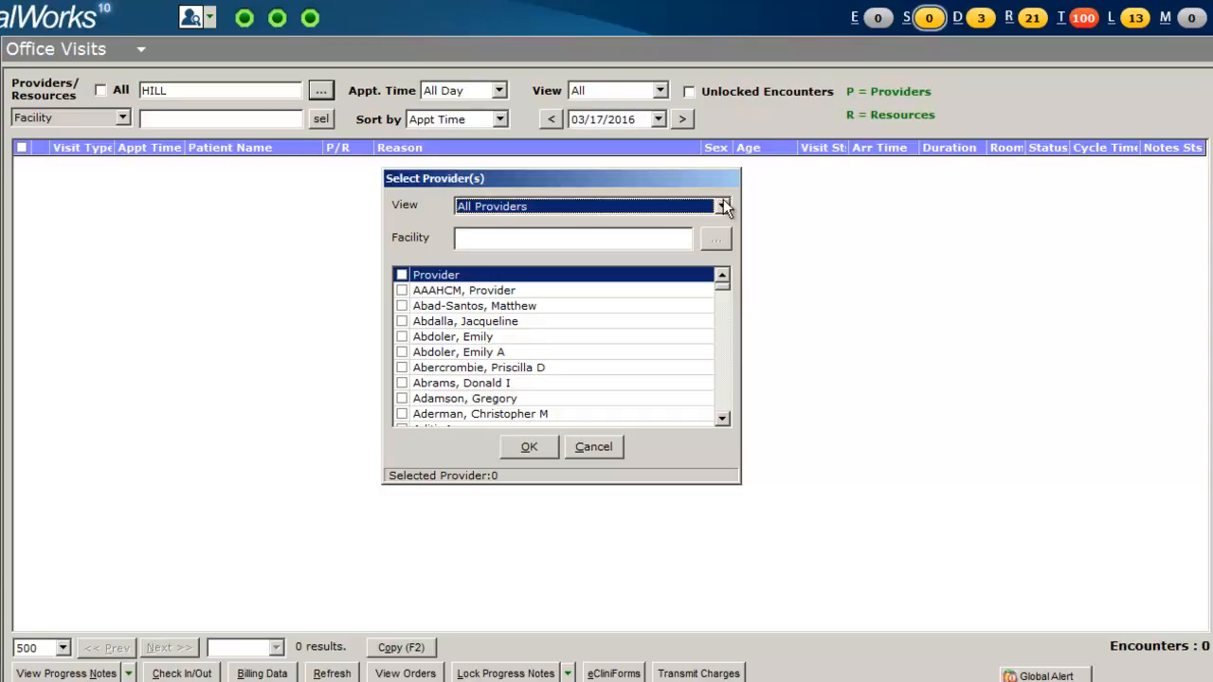
click(723, 206)
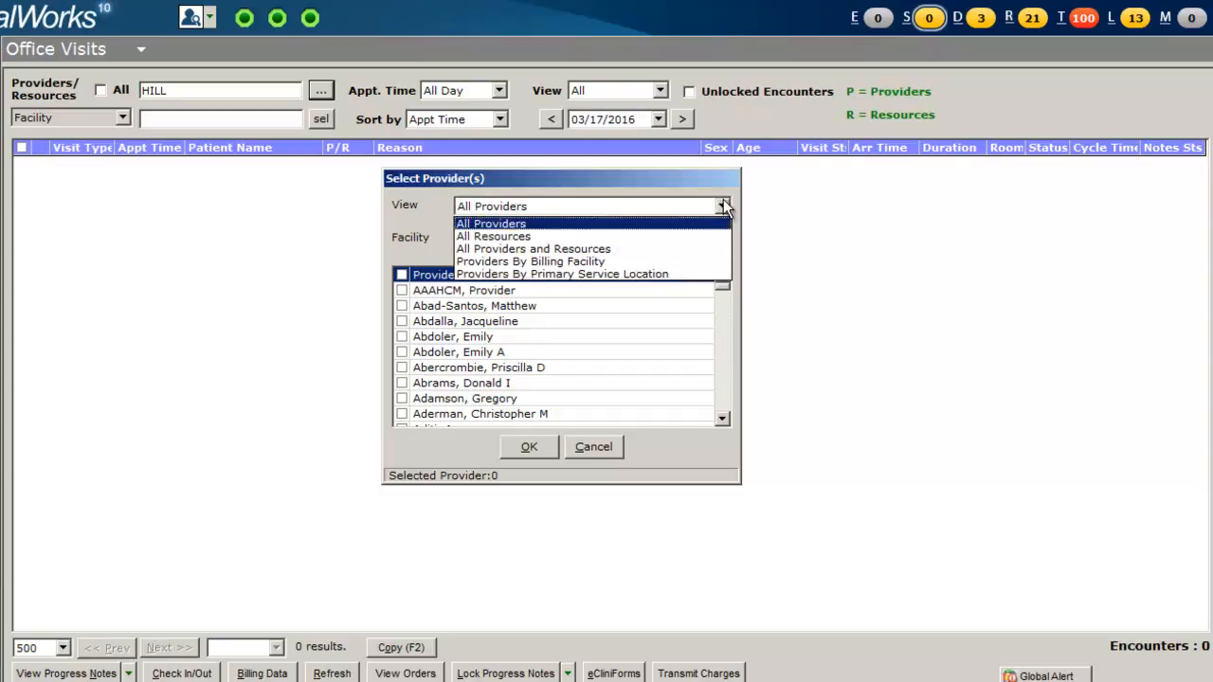
click(705, 239)
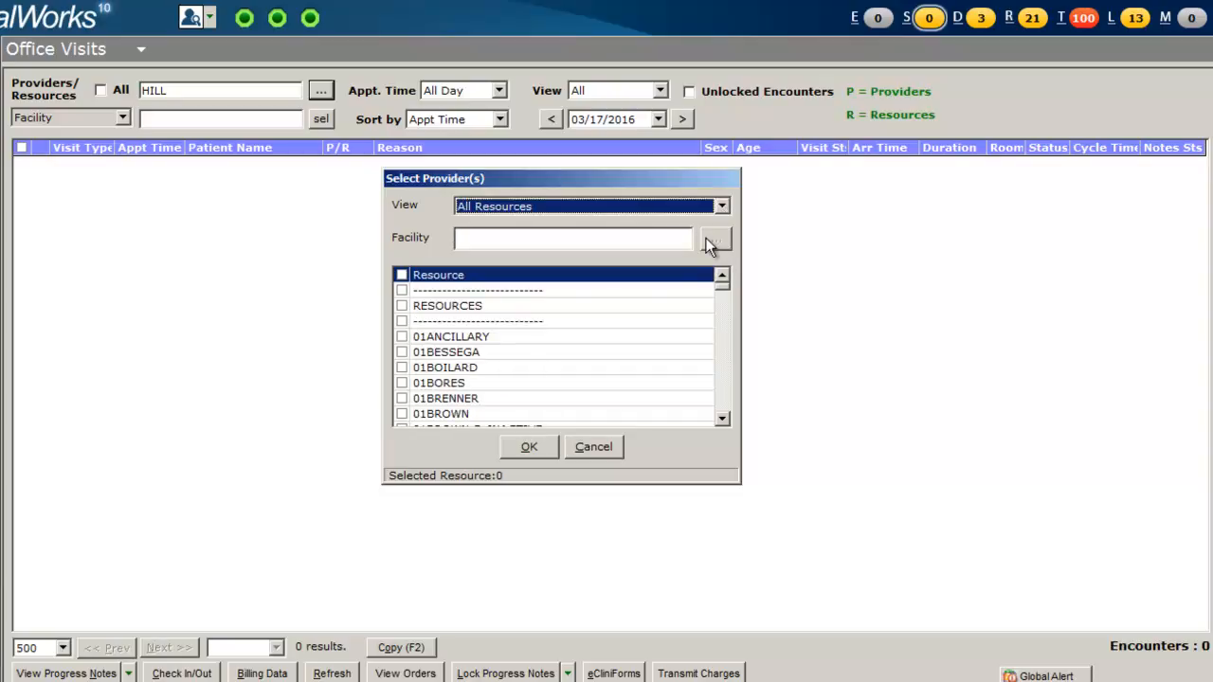
click(647, 352)
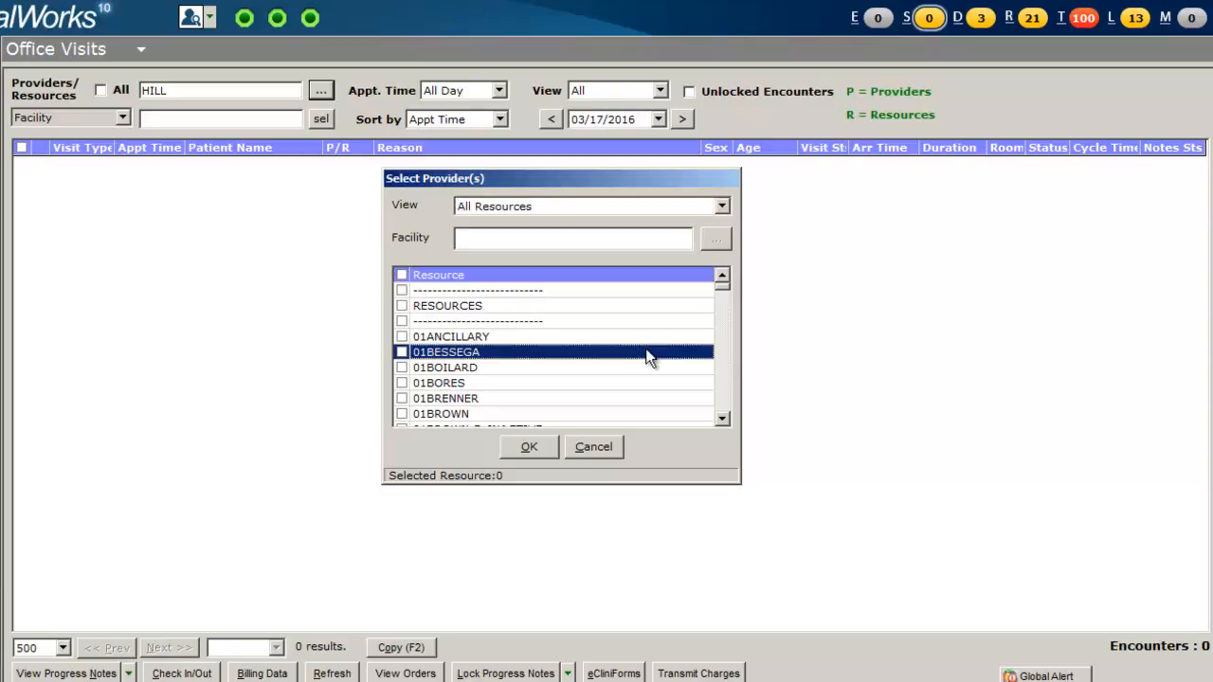
scroll(645, 351, down, 20)
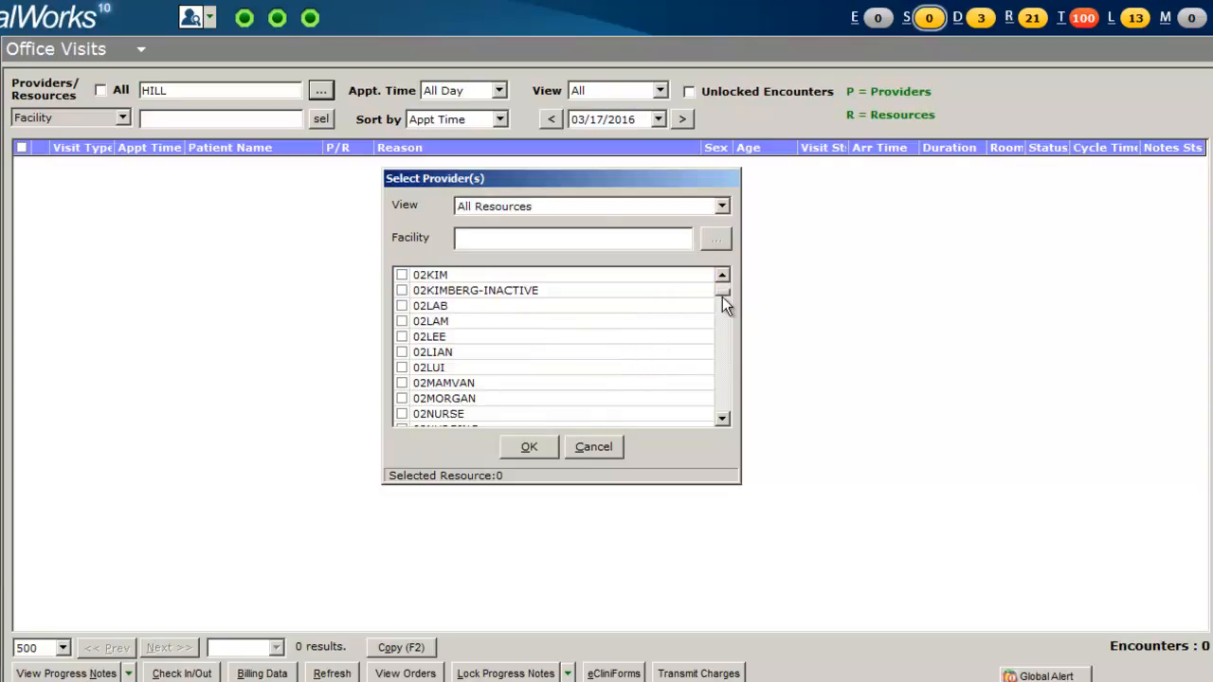
drag(722, 294, 725, 382)
scroll(650, 398, down, 15)
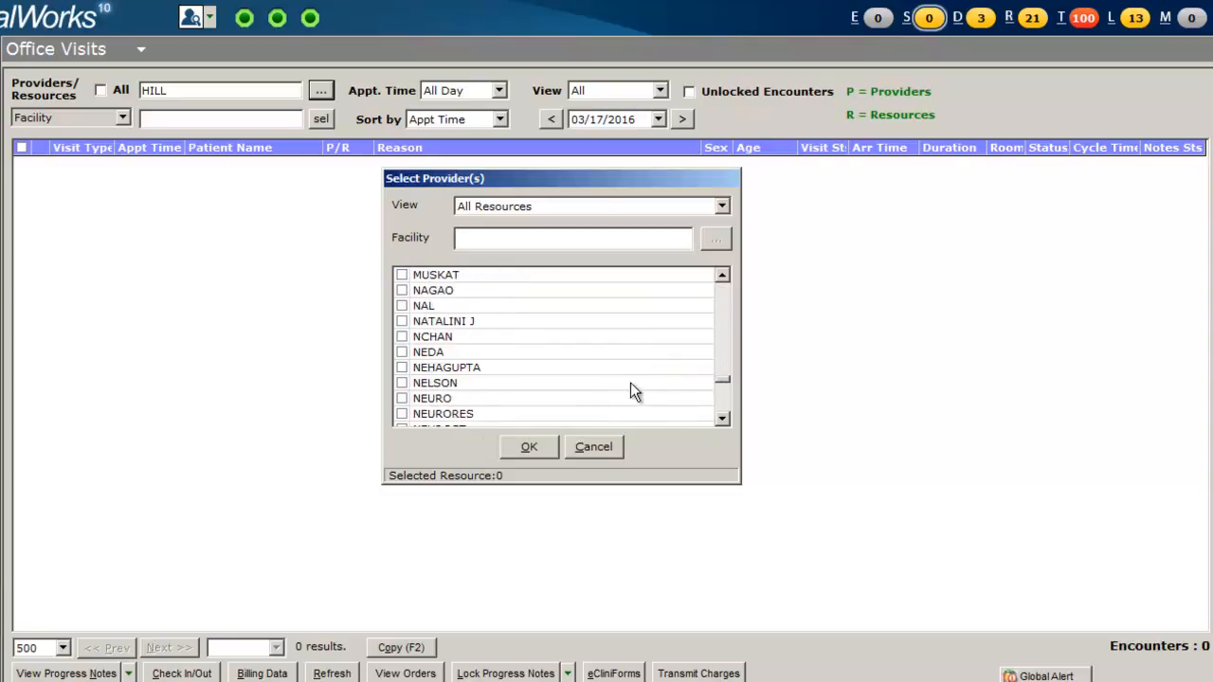
scroll(630, 393, down, 20)
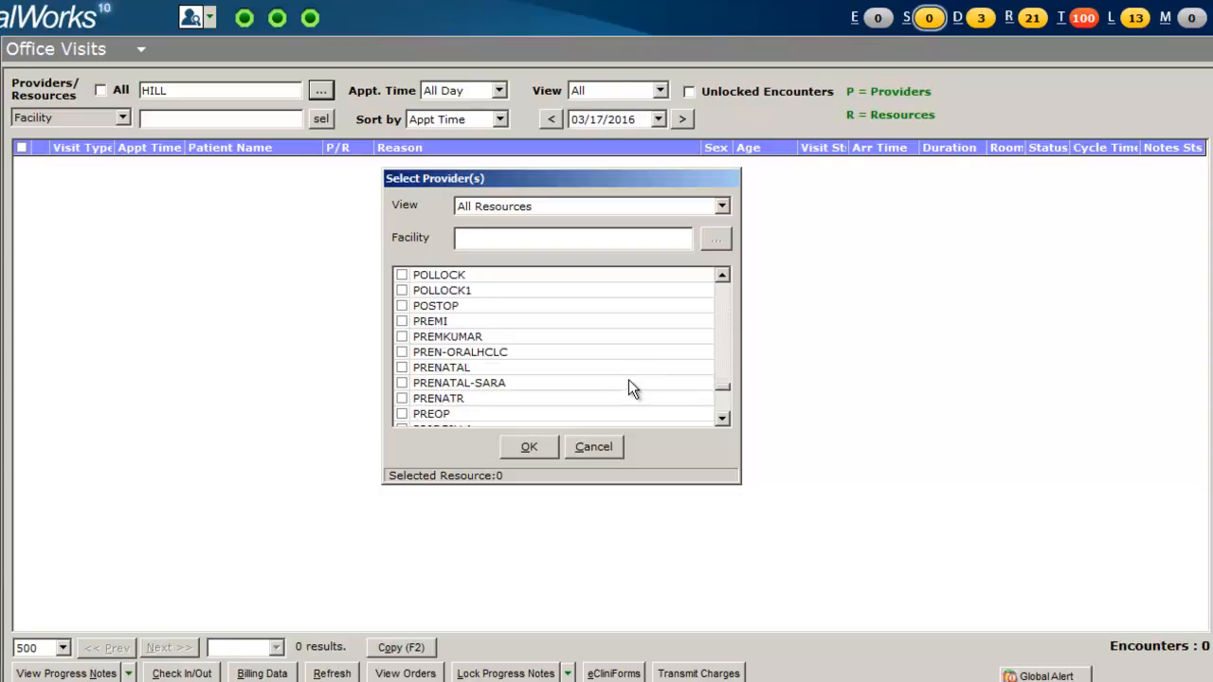
scroll(633, 389, down, 10)
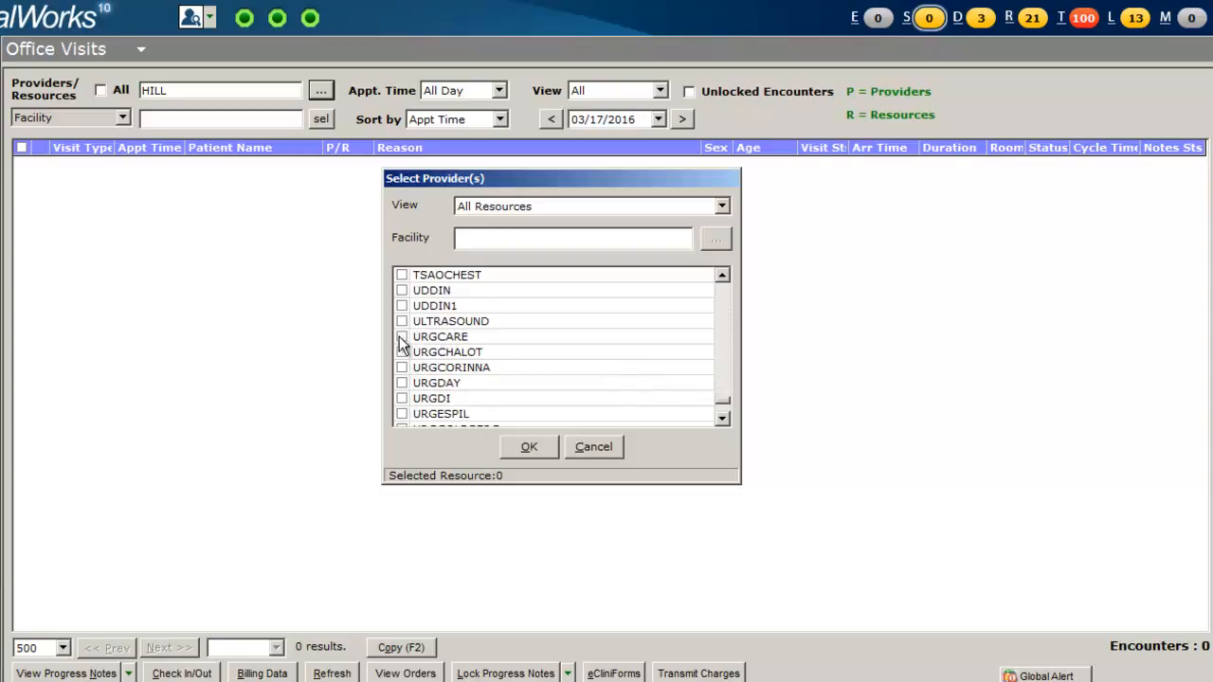
click(401, 338)
click(540, 449)
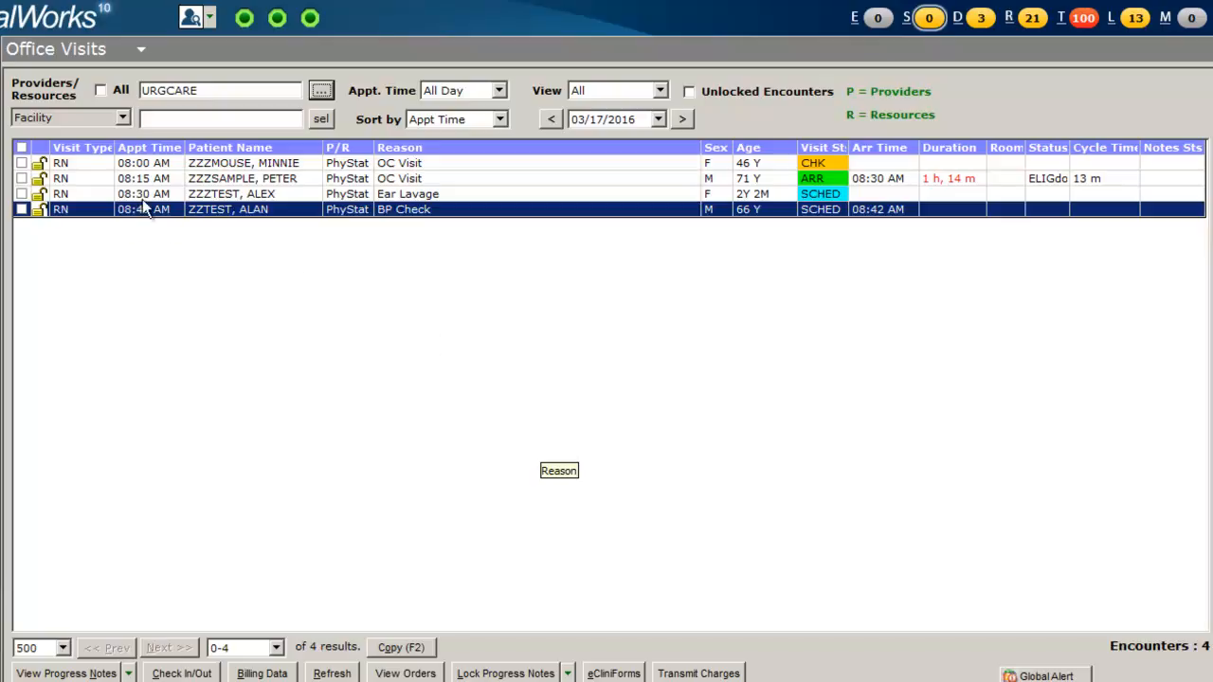
Look up facilities by name with "san" and filter the office visits to San Francisco General Hospital
click(121, 118)
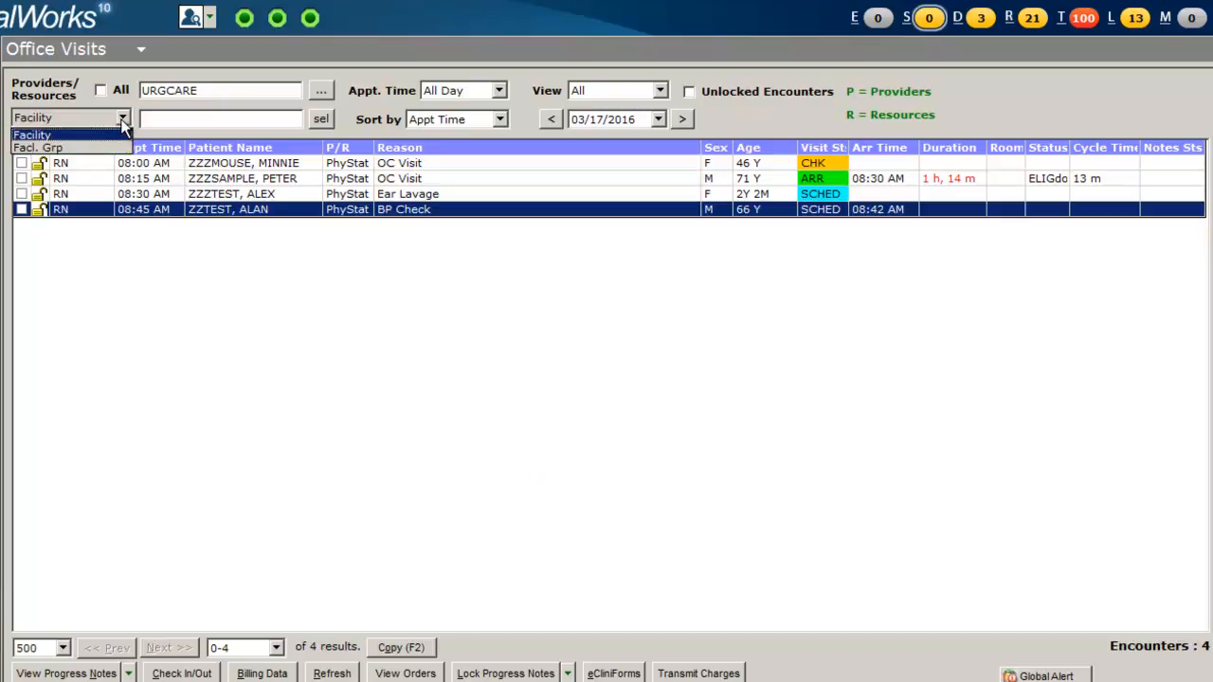
click(117, 135)
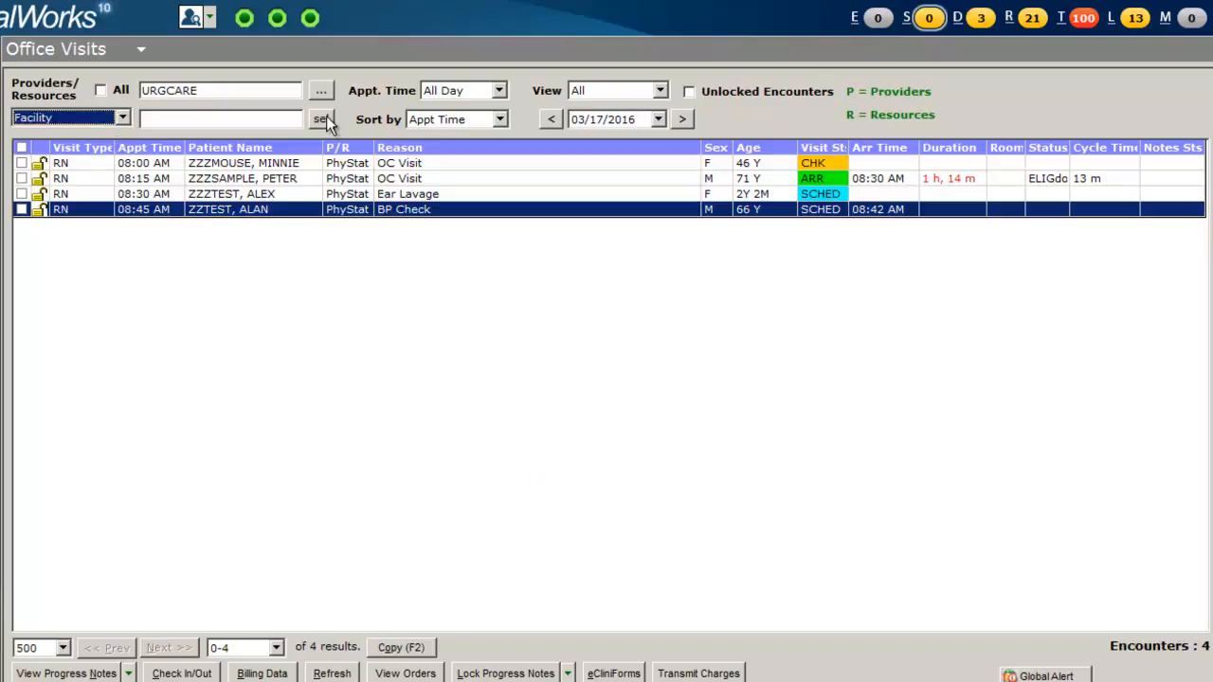
click(322, 119)
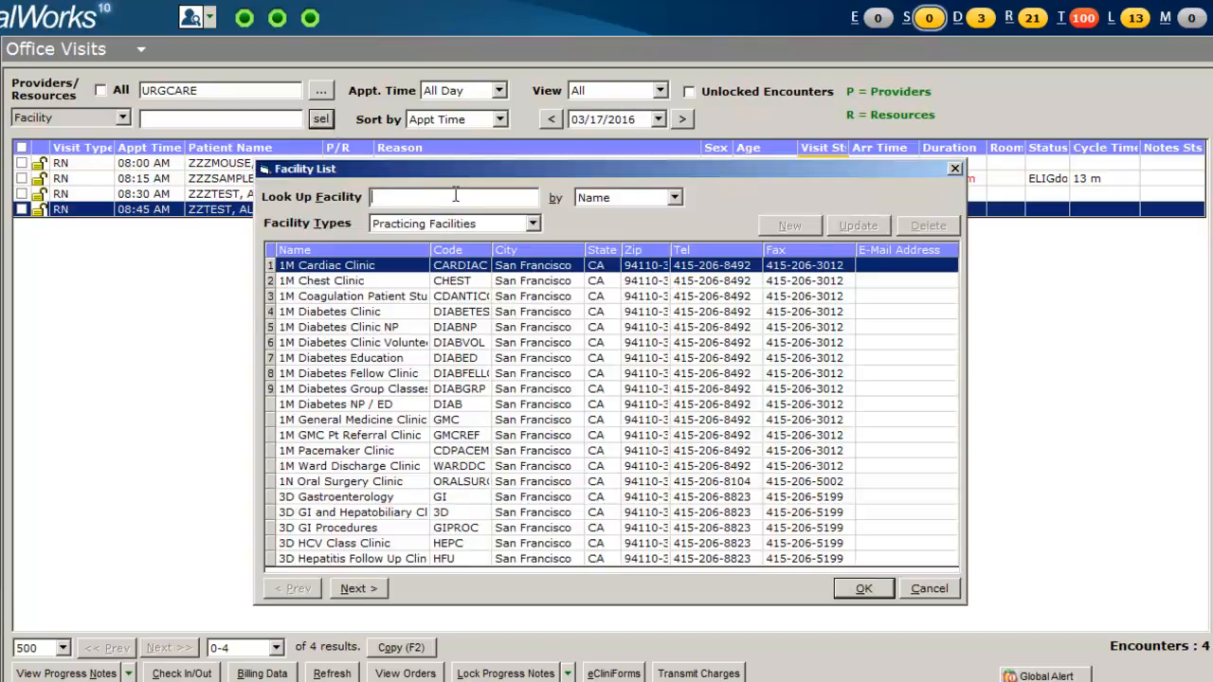
text(san)
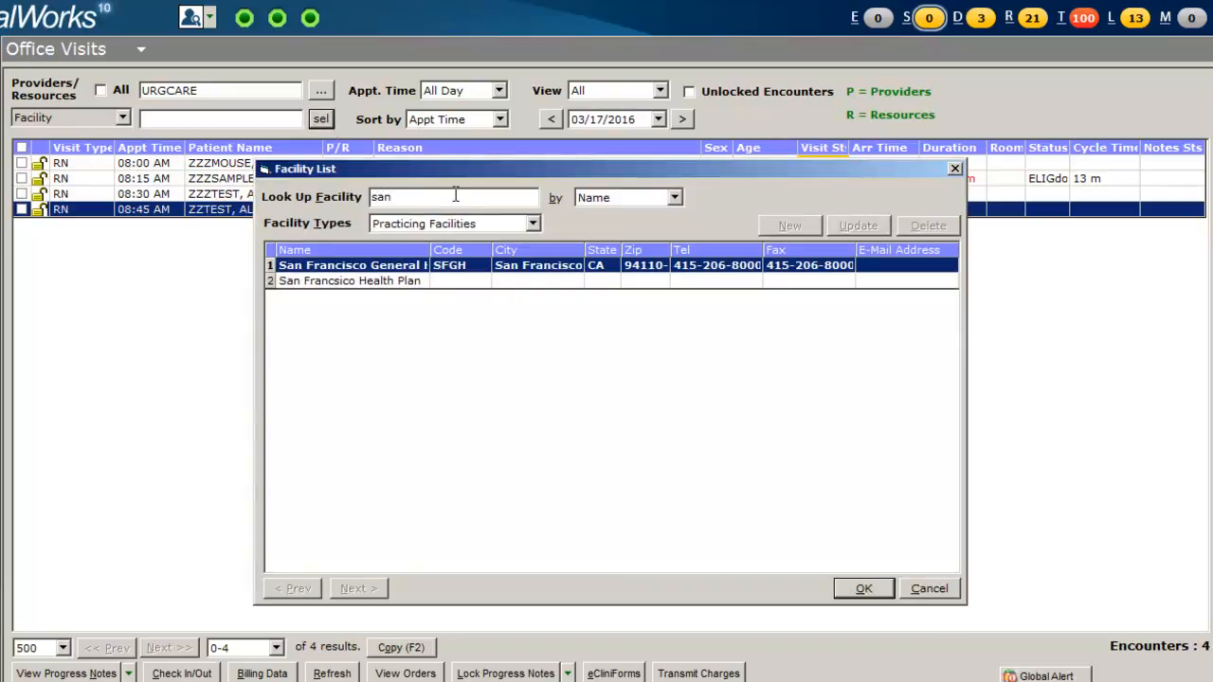
click(849, 586)
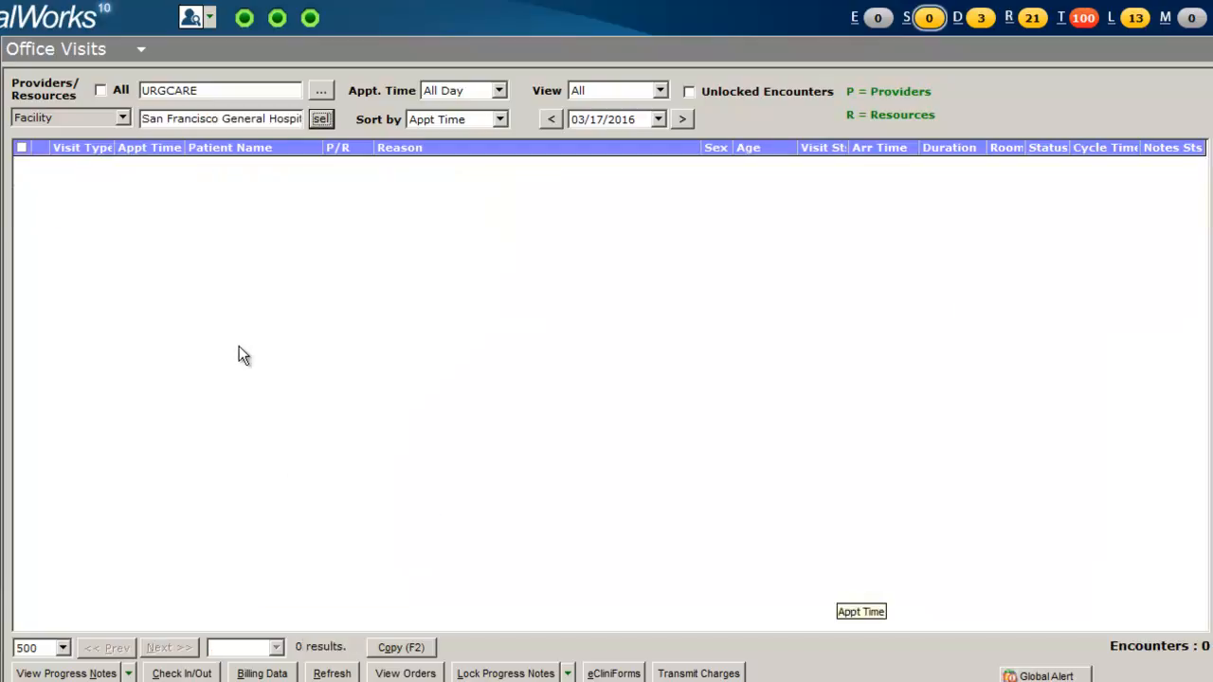
Show visits for all providers and resources, then return to the URGCARE filter and clear the facility filter
click(100, 90)
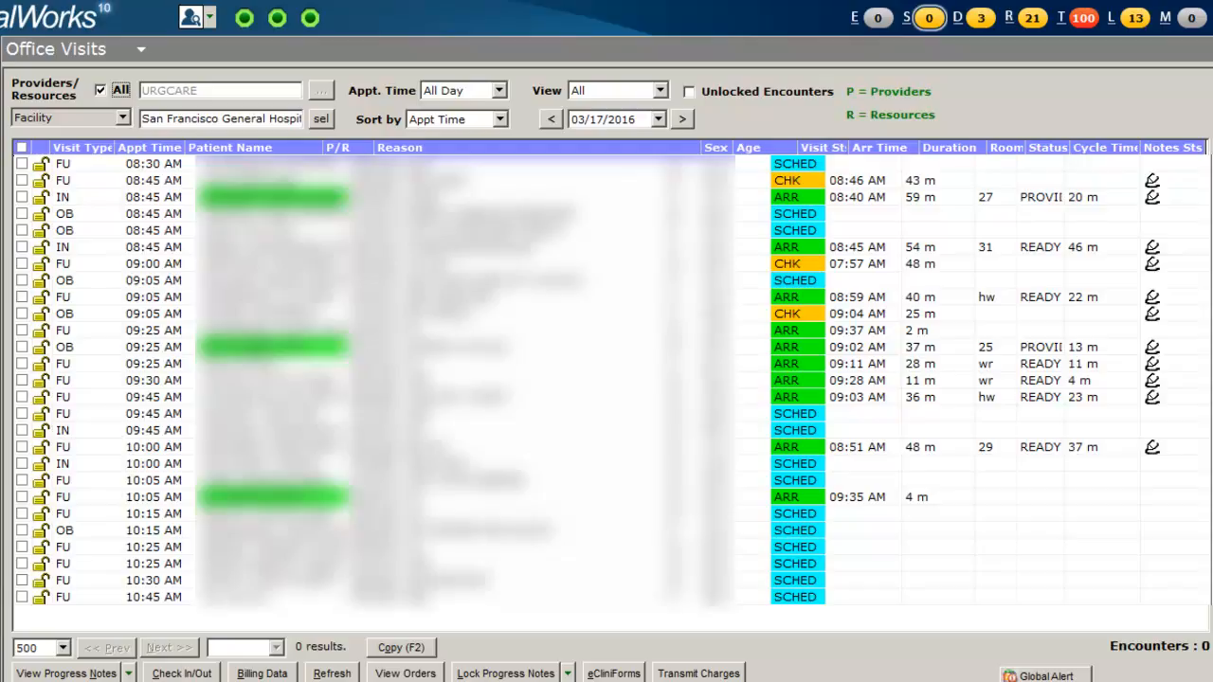
click(100, 88)
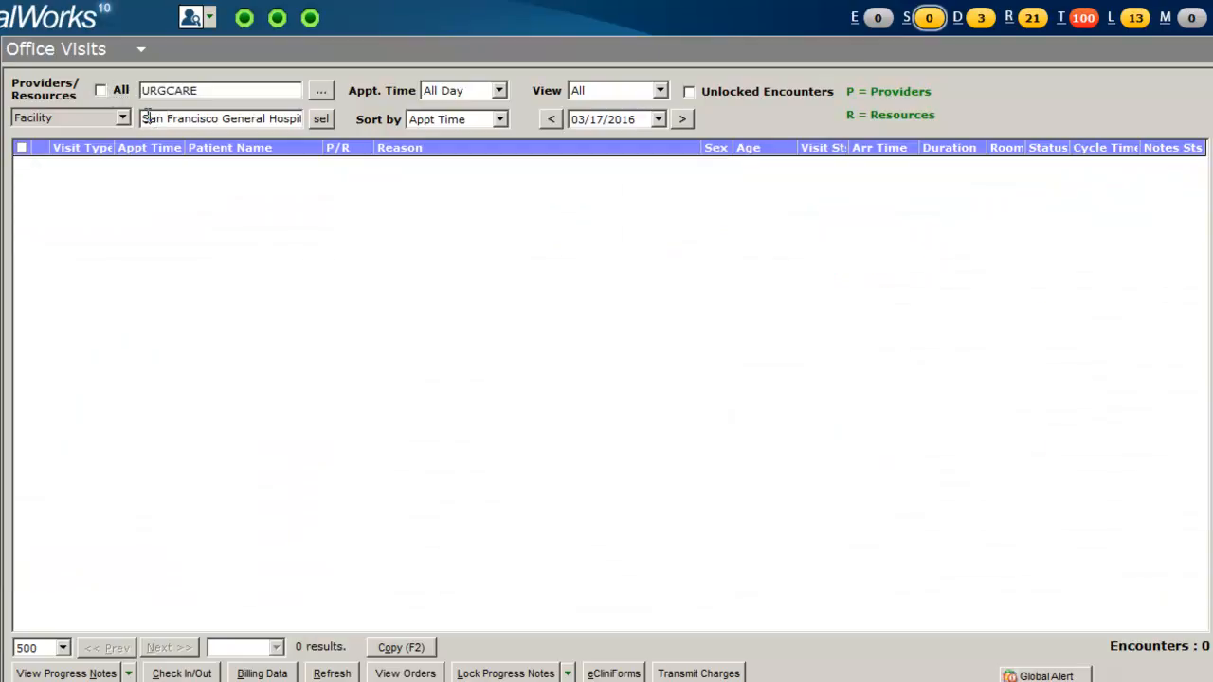
drag(147, 118, 342, 114)
key(Delete)
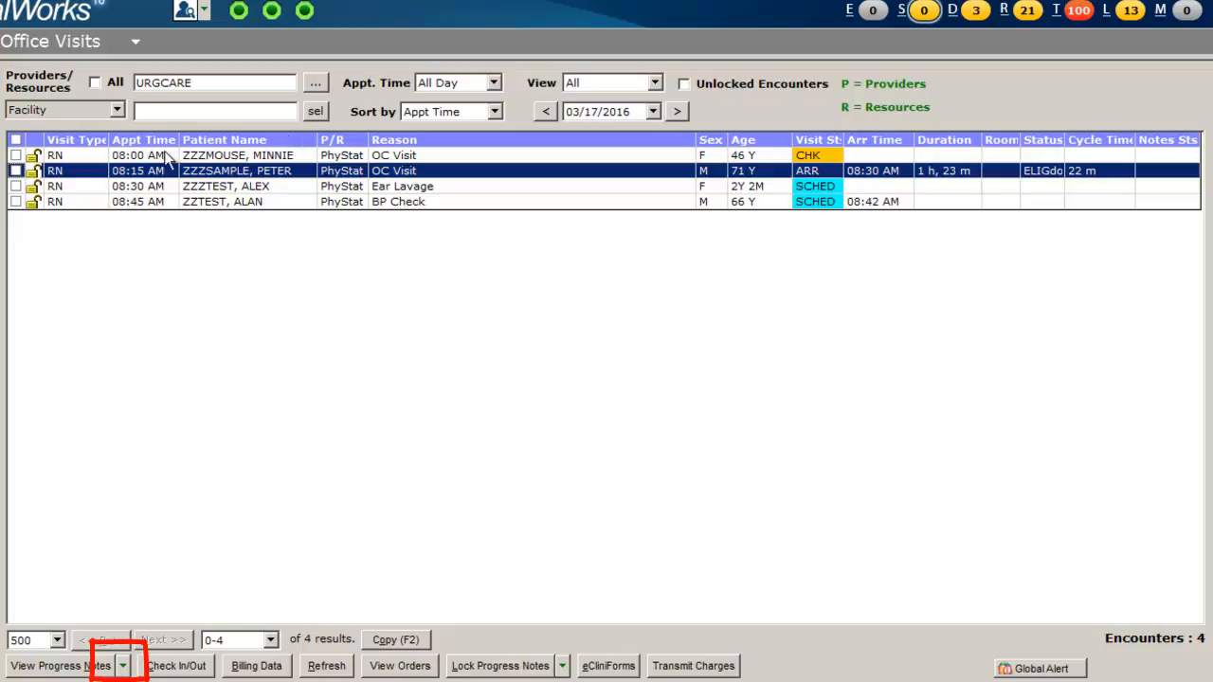
Change the provider of the 08:15 AM appointment to the San Francisco General Hospital favorite found by searching "wi"
click(15, 171)
click(123, 665)
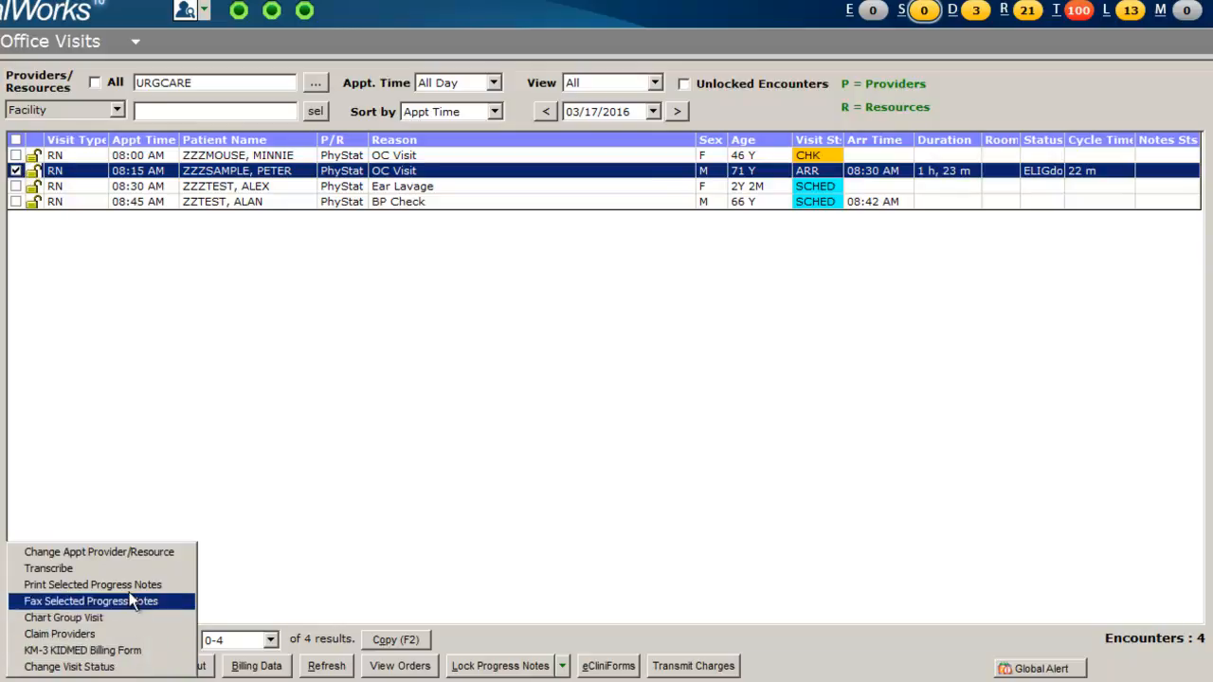
click(129, 557)
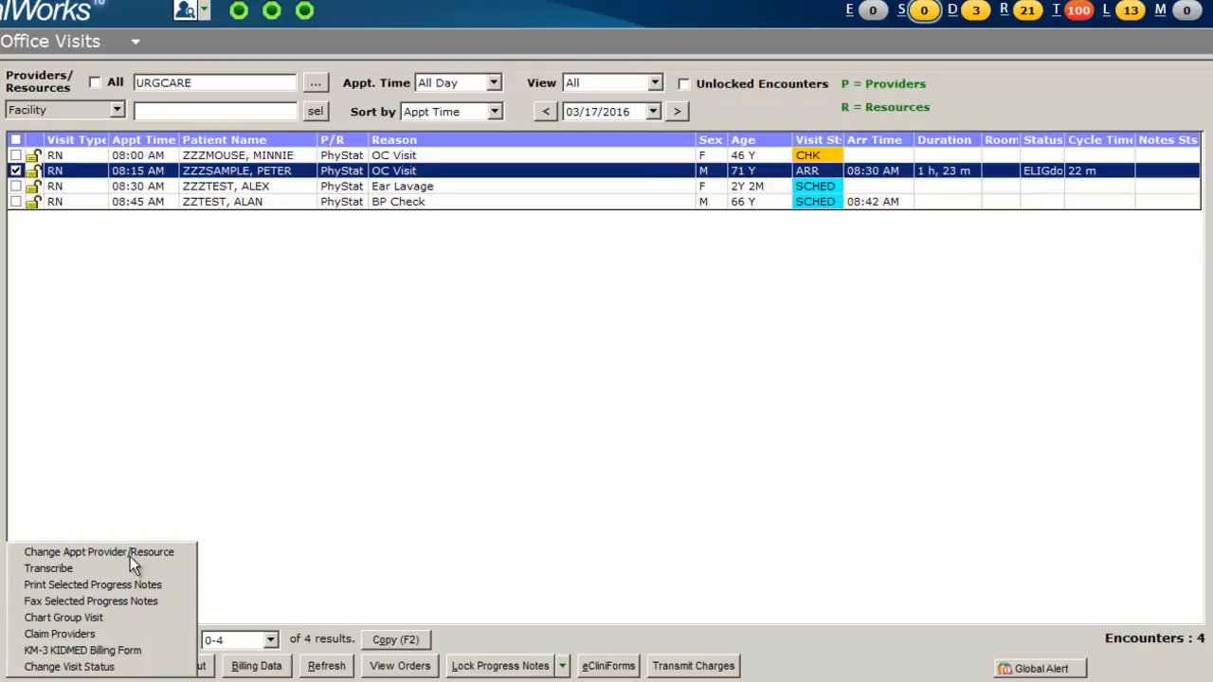
click(193, 548)
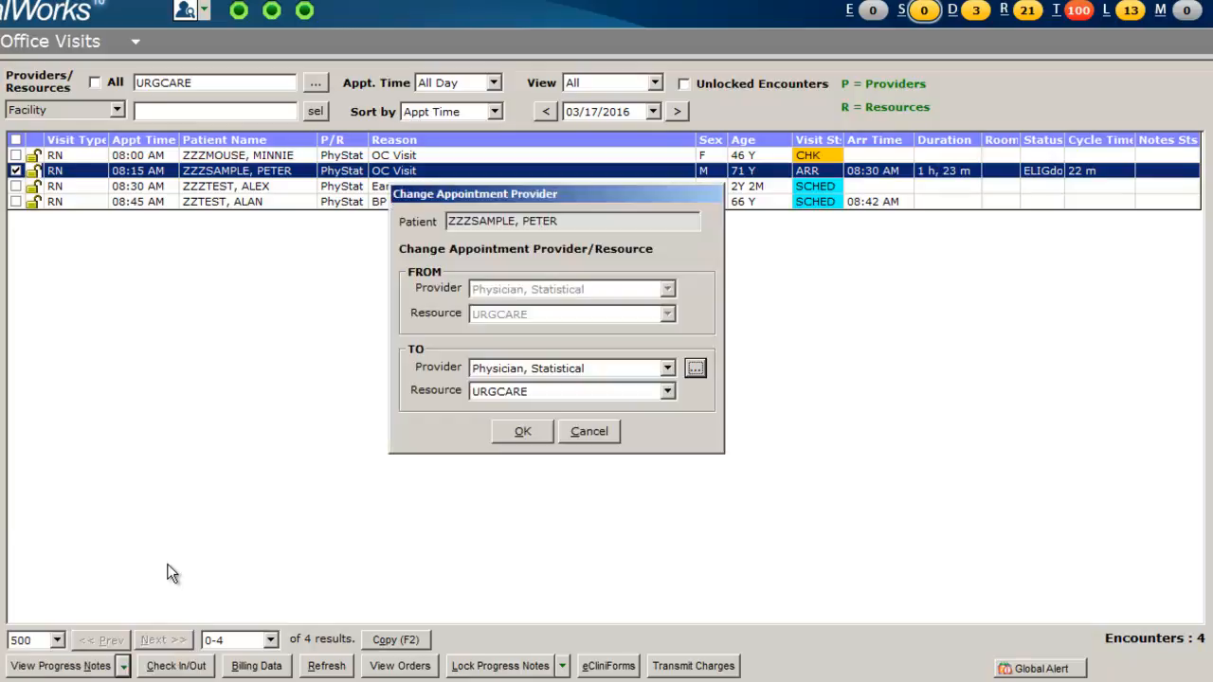
click(701, 370)
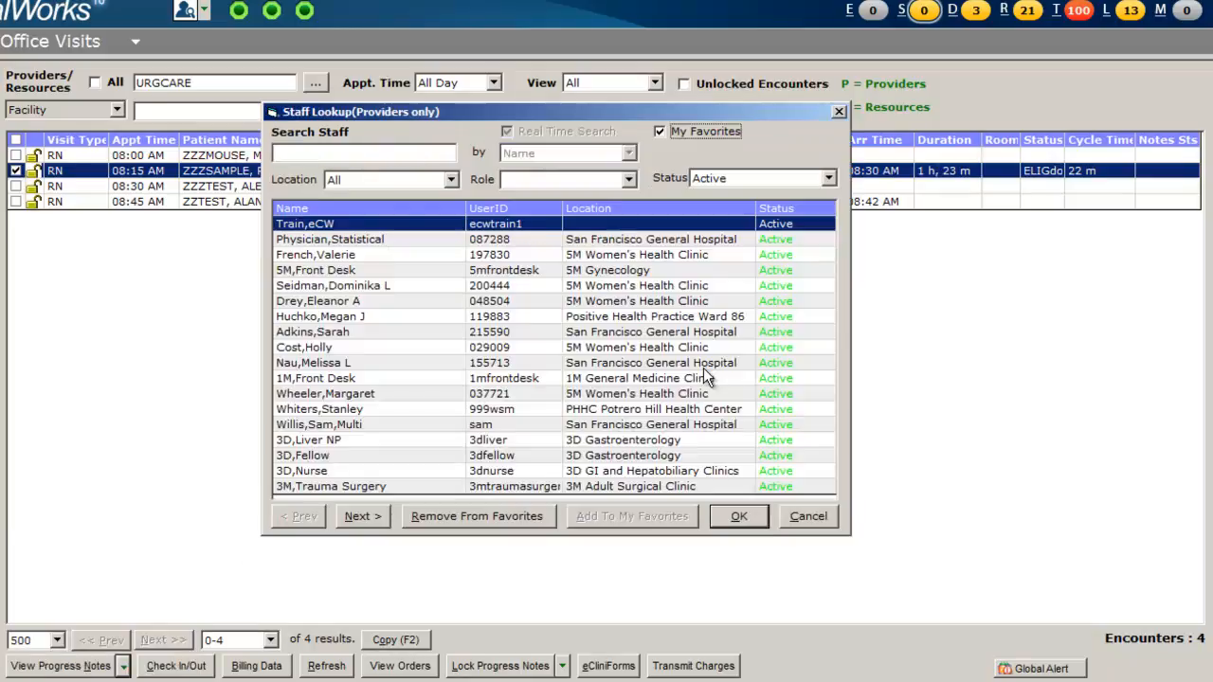
click(411, 157)
text(wi)
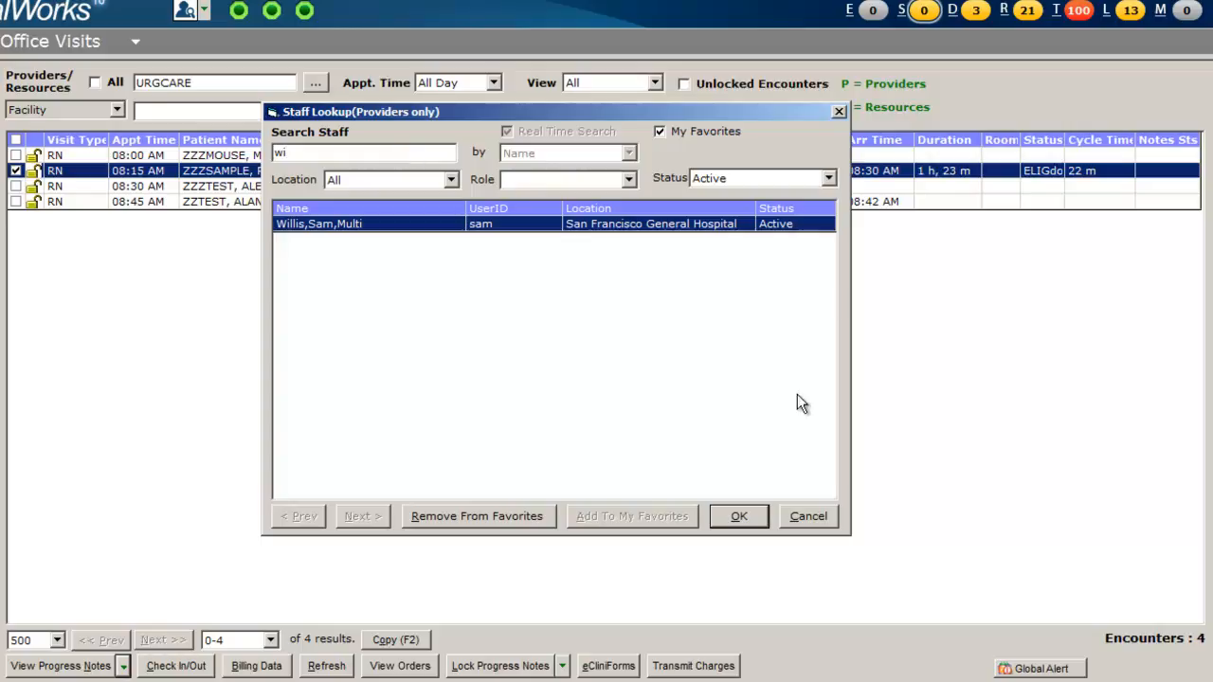
click(754, 513)
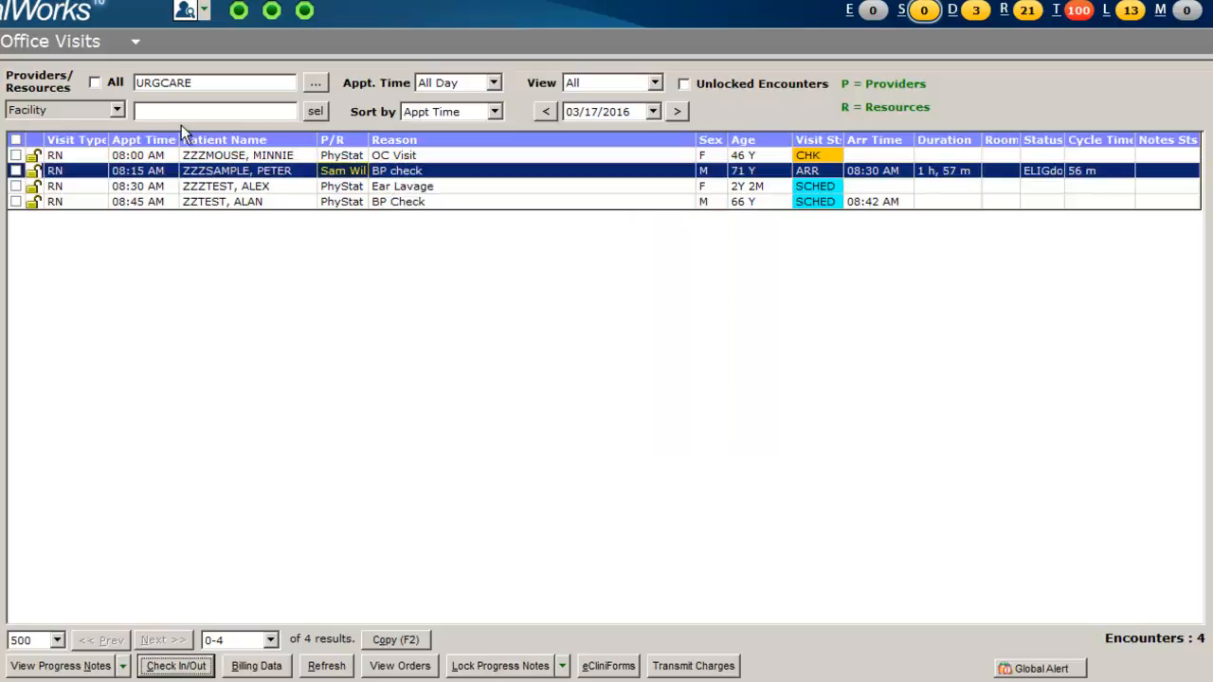
Check in the patient of the 08:15 AM visit with status INTAKE and room number 10
click(194, 142)
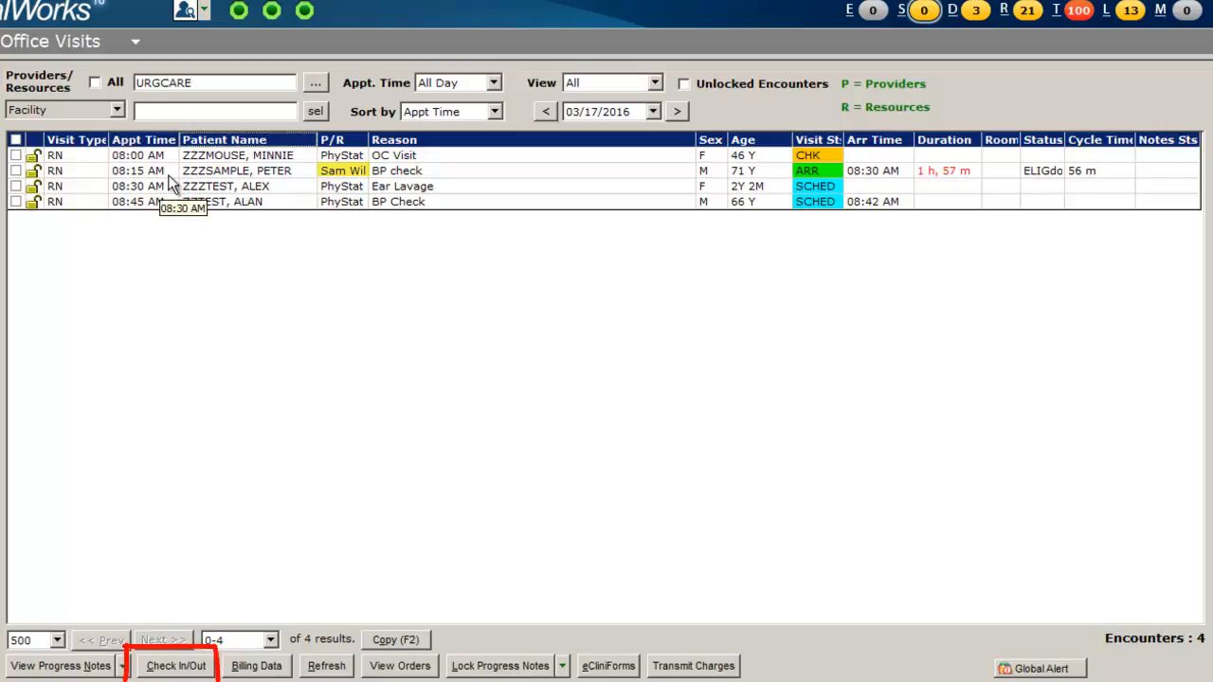
click(168, 176)
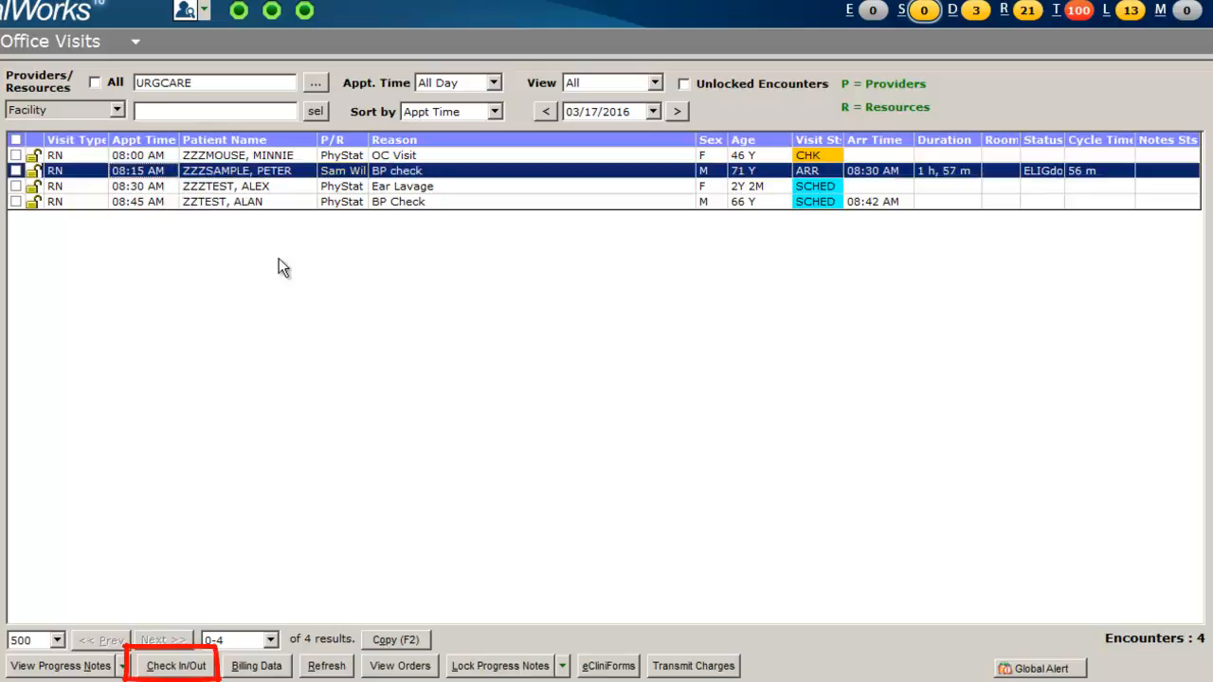
click(176, 666)
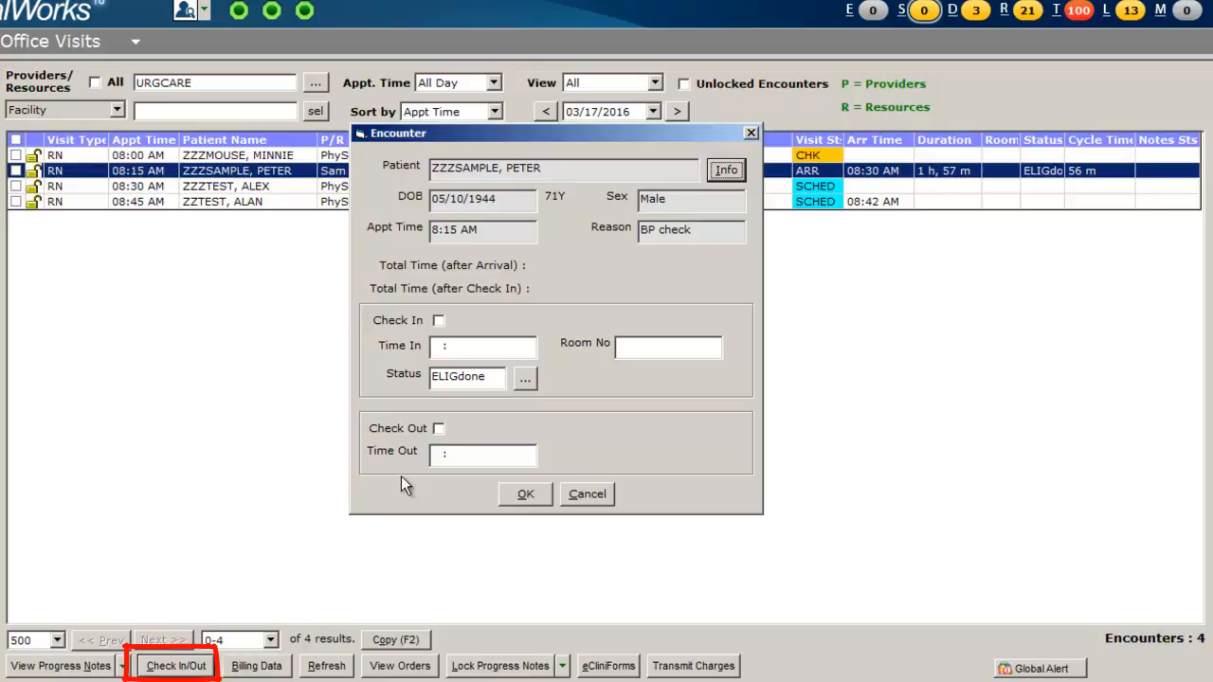
click(438, 322)
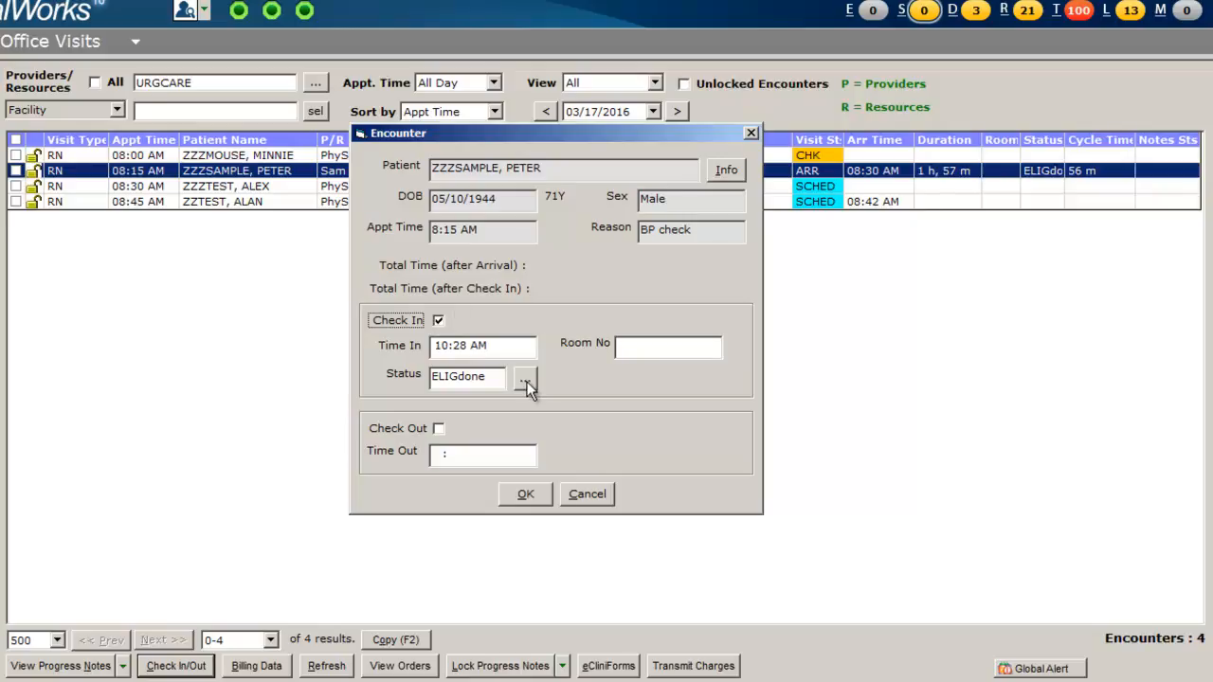
click(526, 382)
click(479, 312)
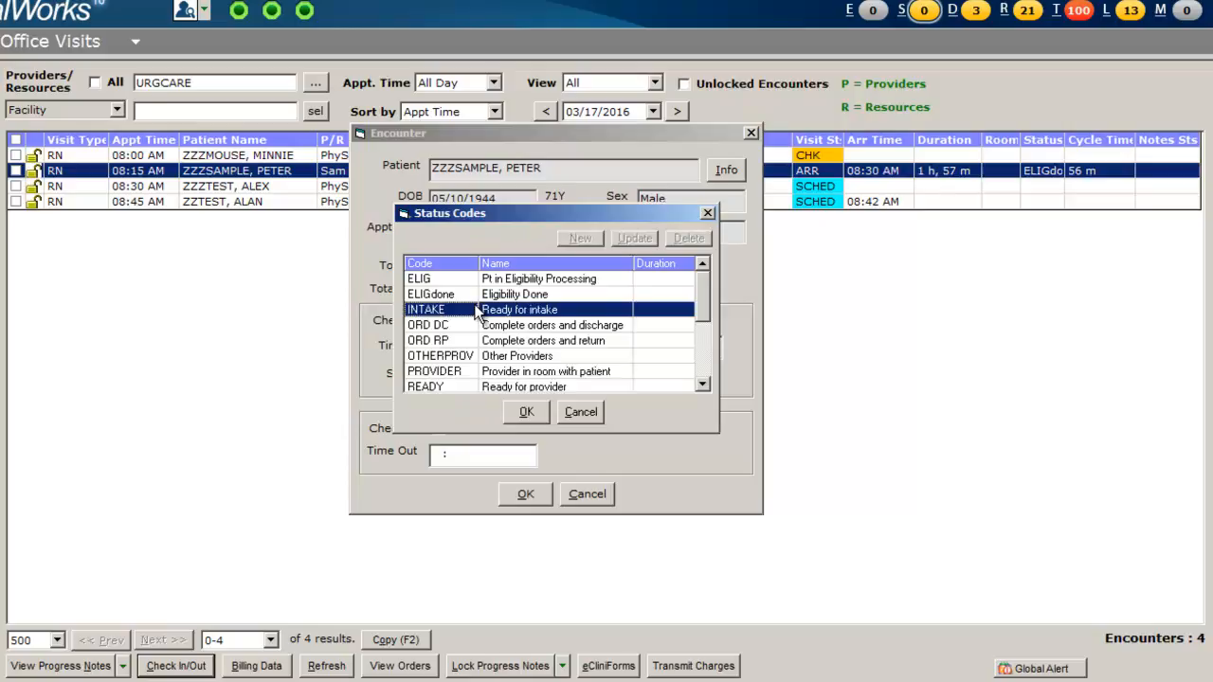
click(528, 411)
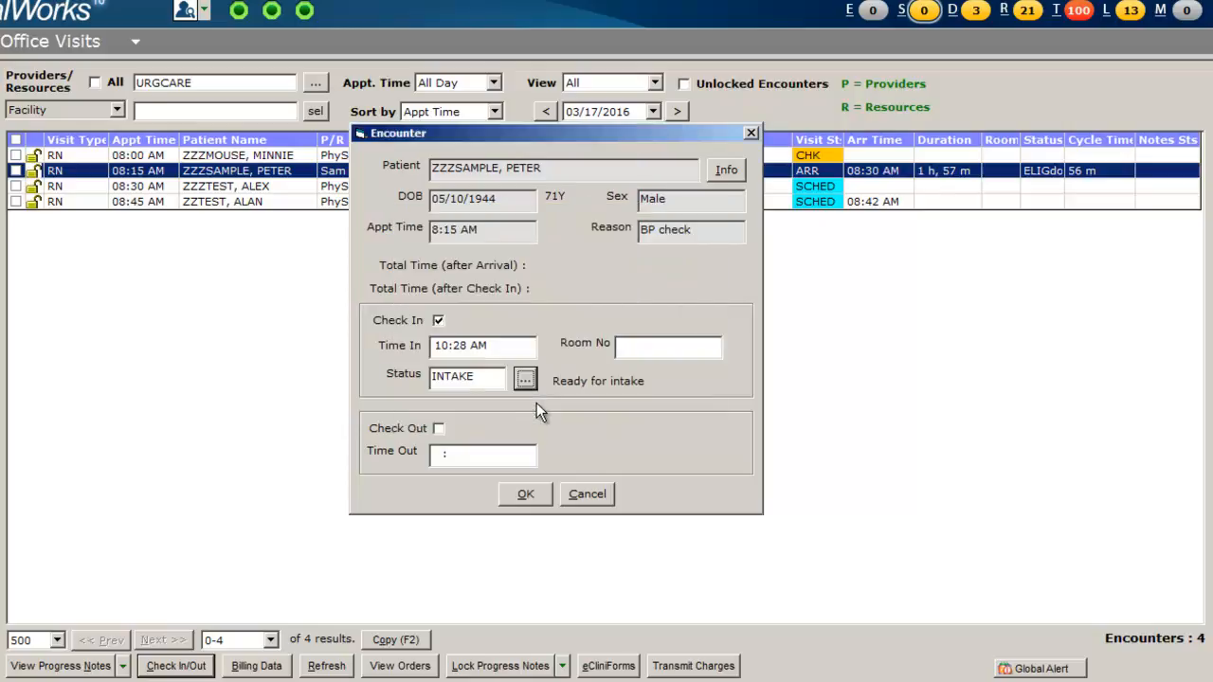
click(636, 346)
text(10)
click(526, 493)
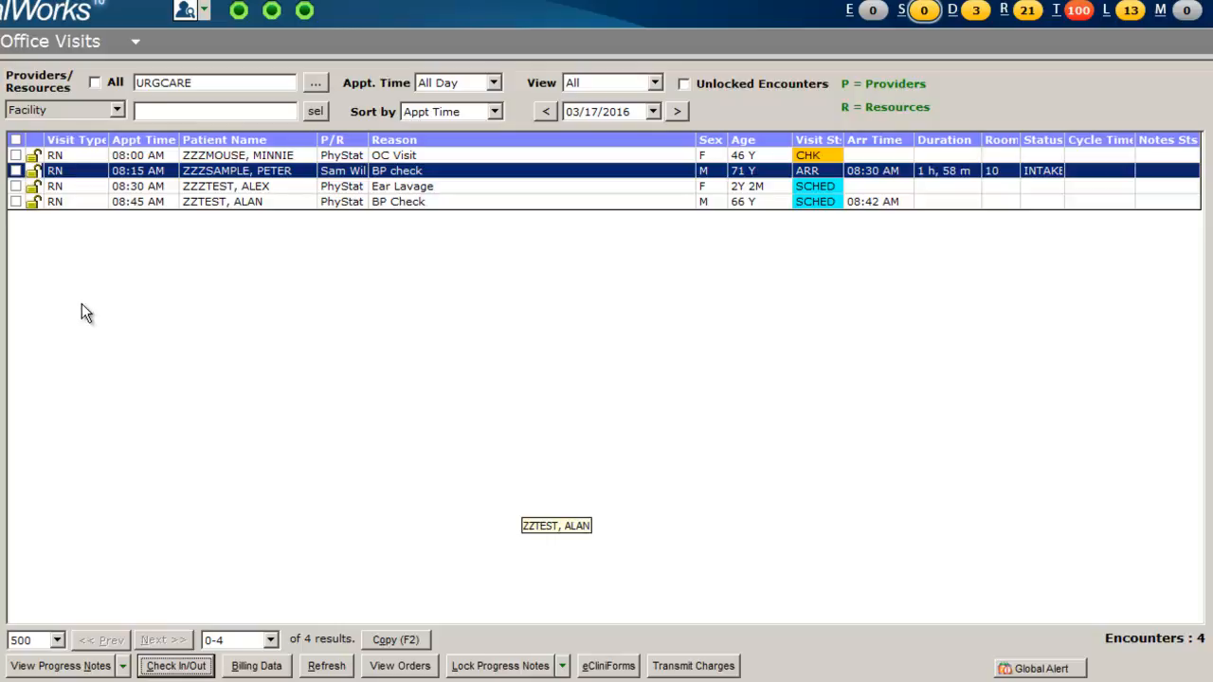
Transfer the pending RN Clinic Instructions procedure in the 08:15 AM patient's orders to today's visit and display the current procedures
click(16, 171)
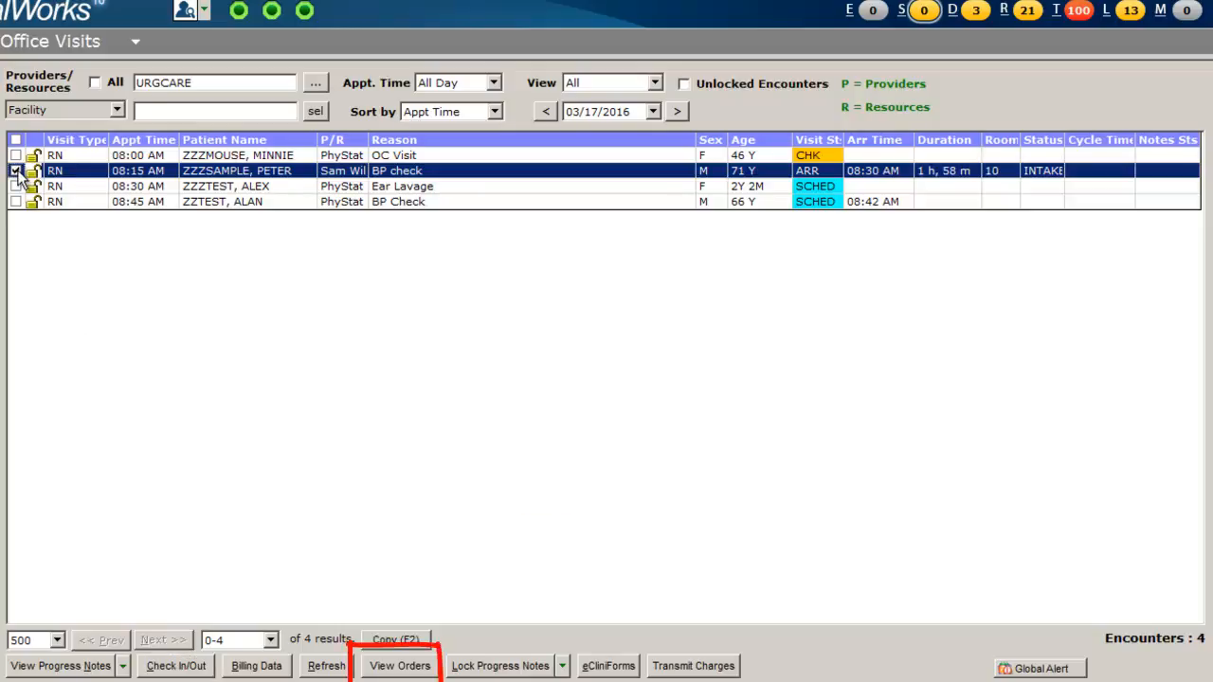
click(384, 669)
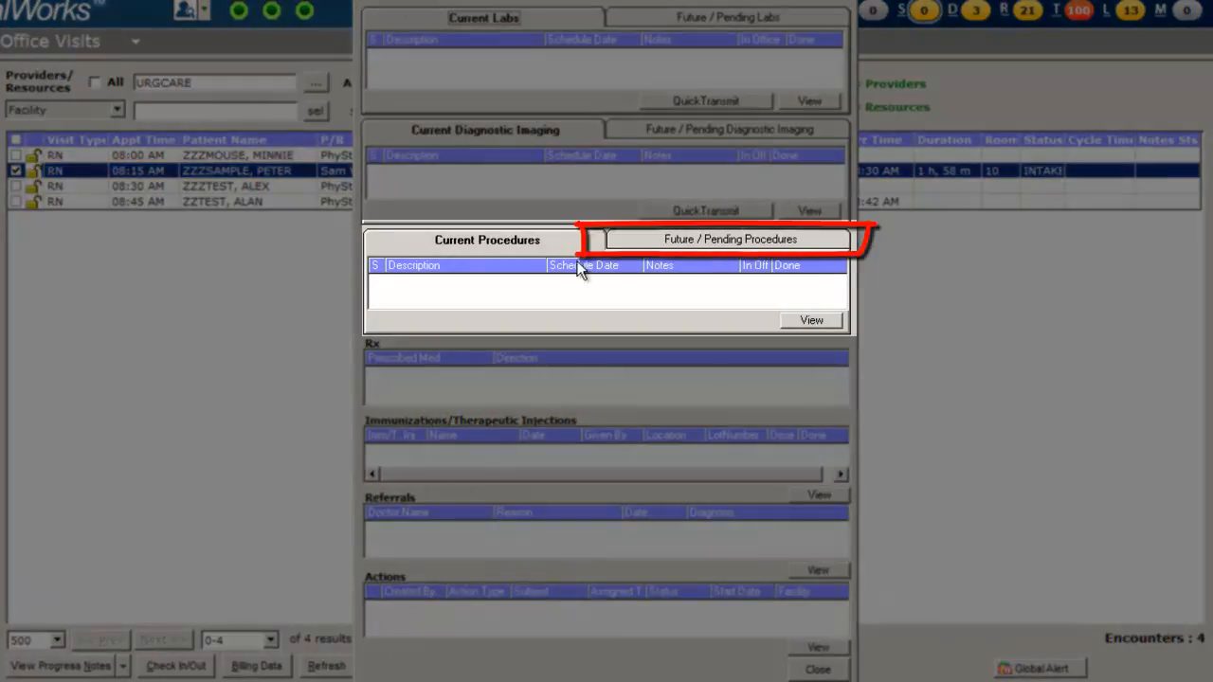
click(630, 245)
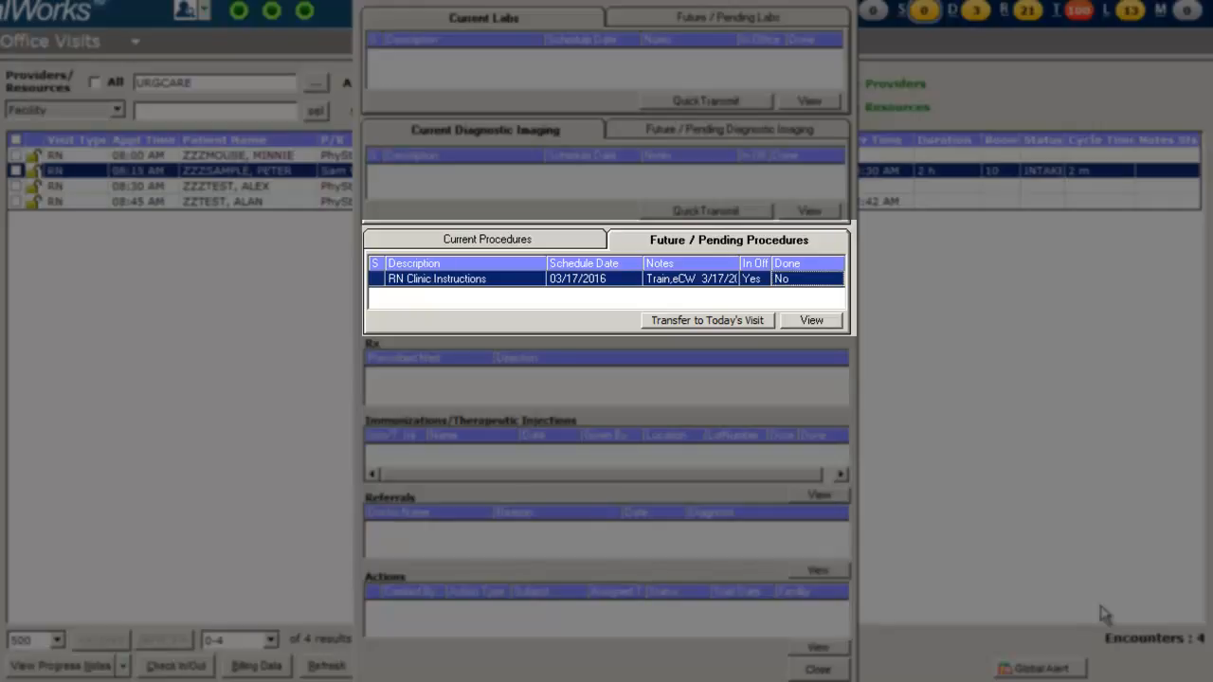
click(753, 322)
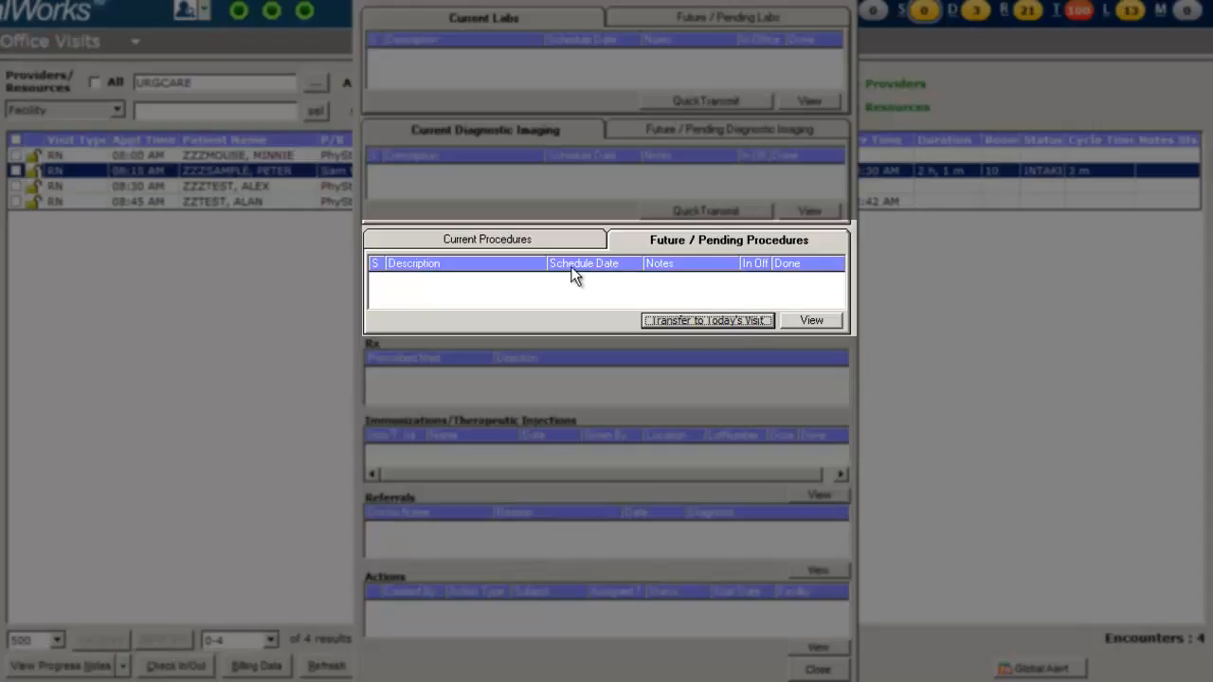
click(533, 240)
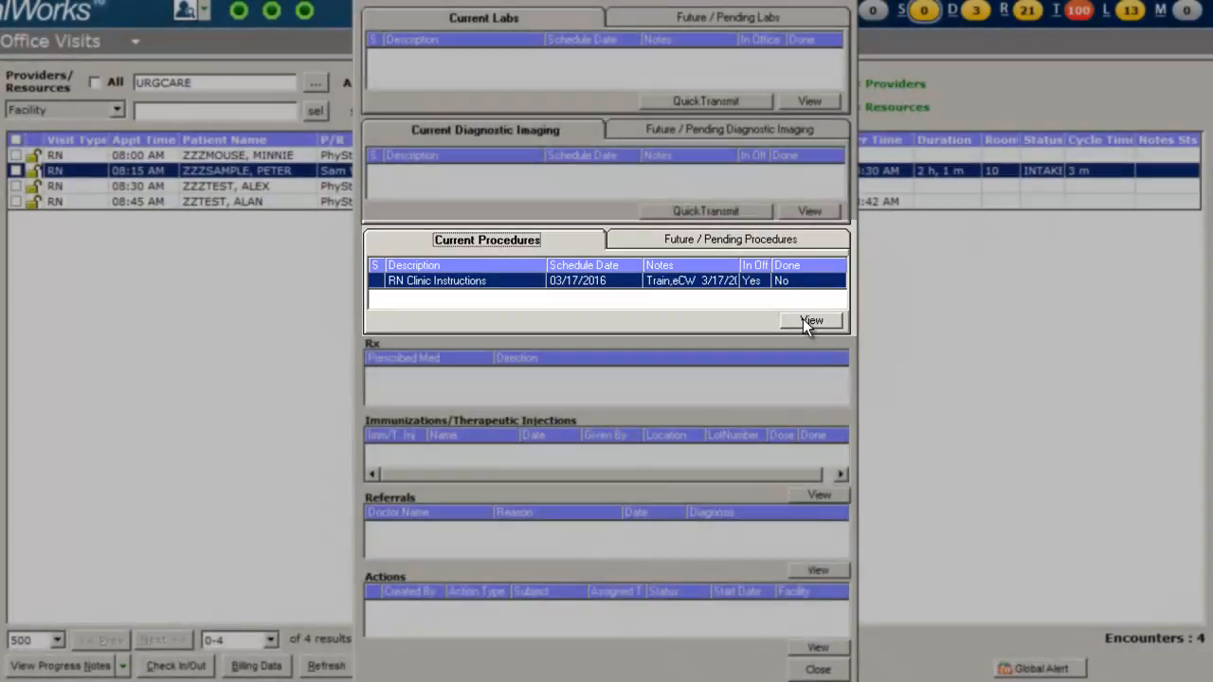
Mark the current RN Clinic Instructions procedure as received and reviewed, save it and close the patient's orders
click(810, 321)
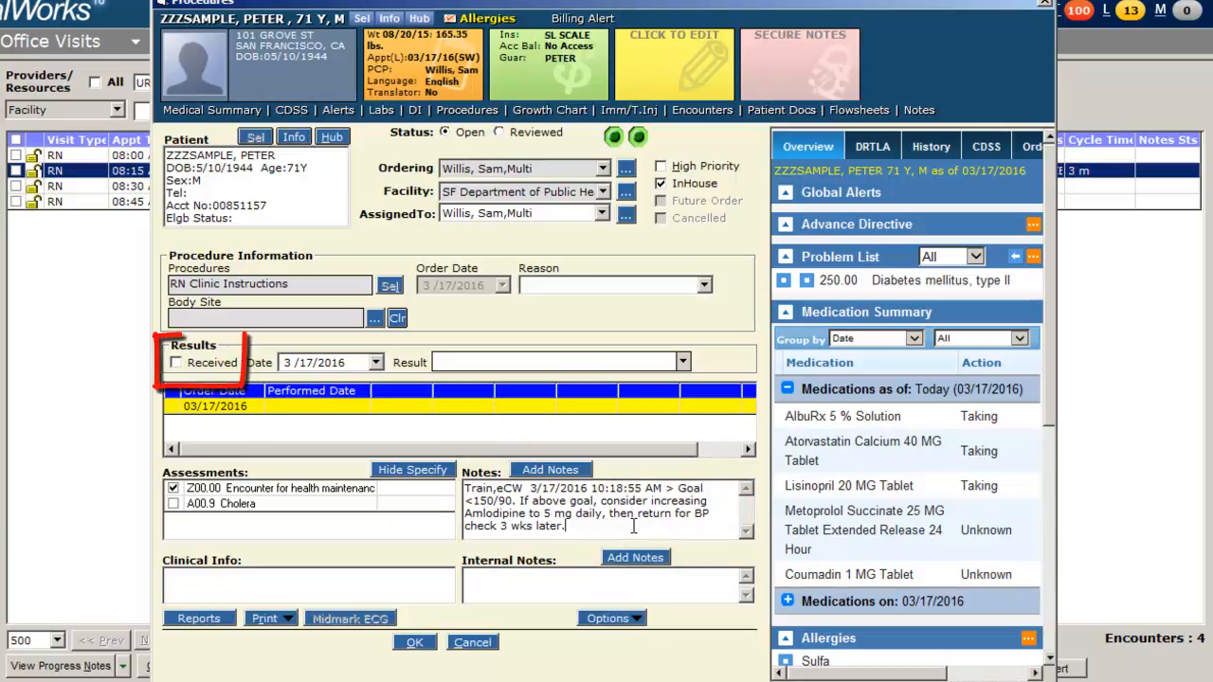
click(176, 362)
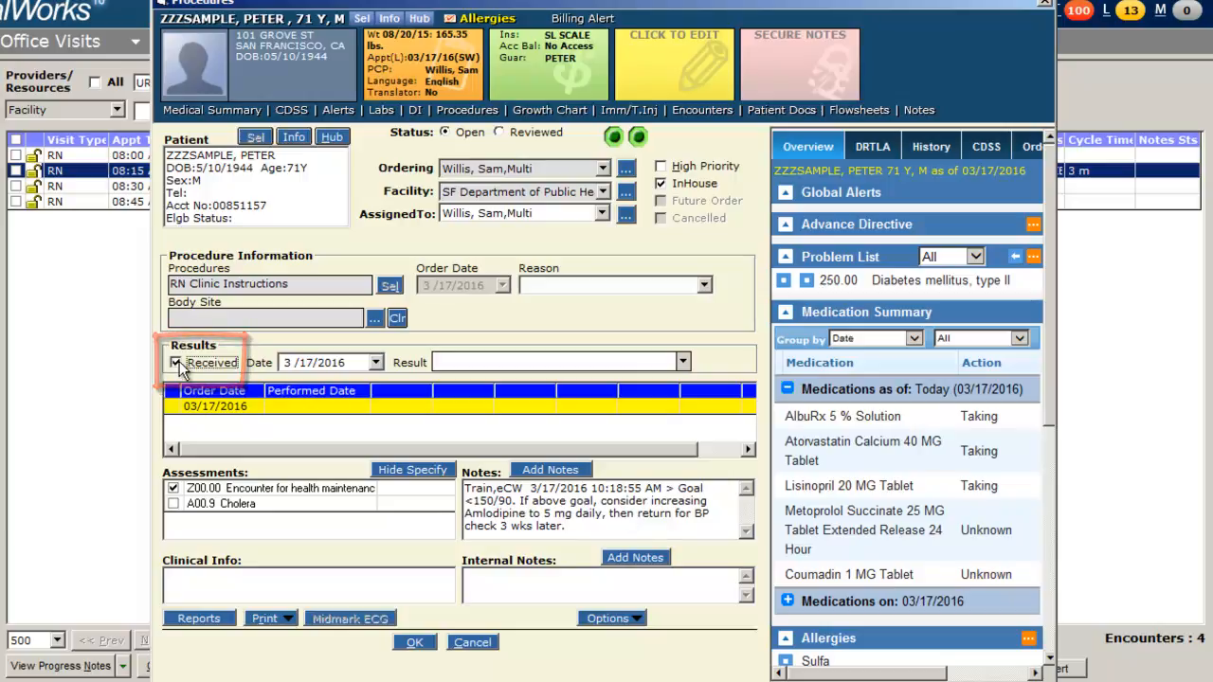
click(545, 137)
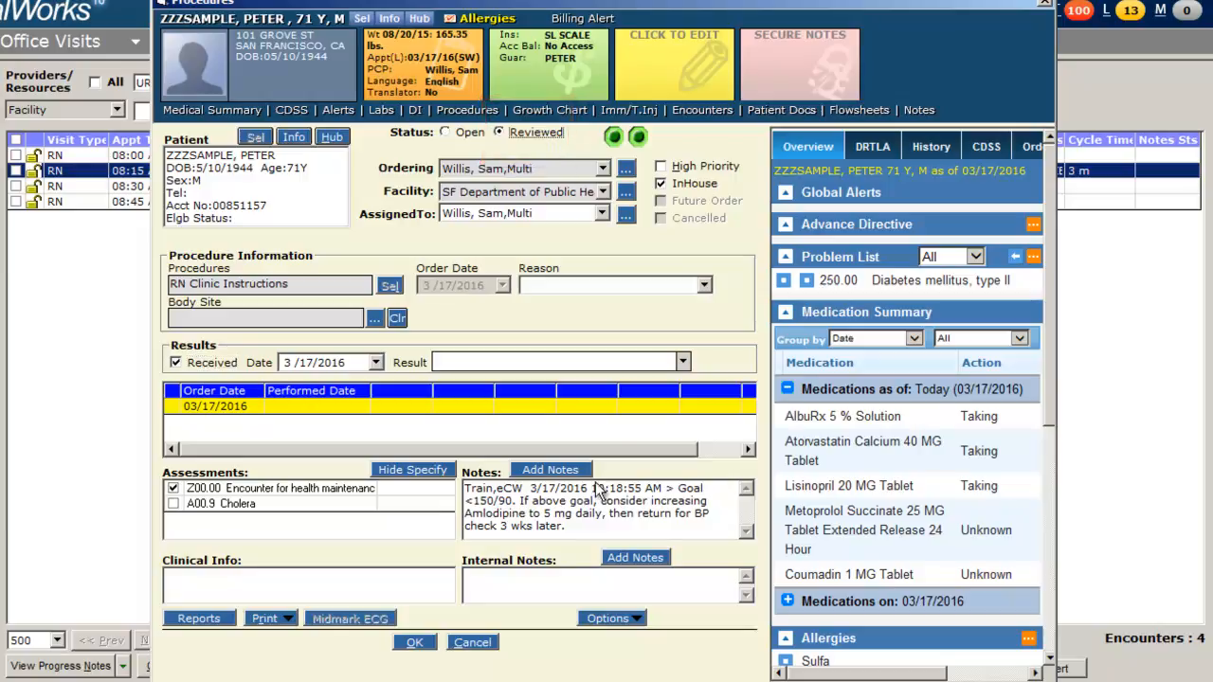
click(417, 643)
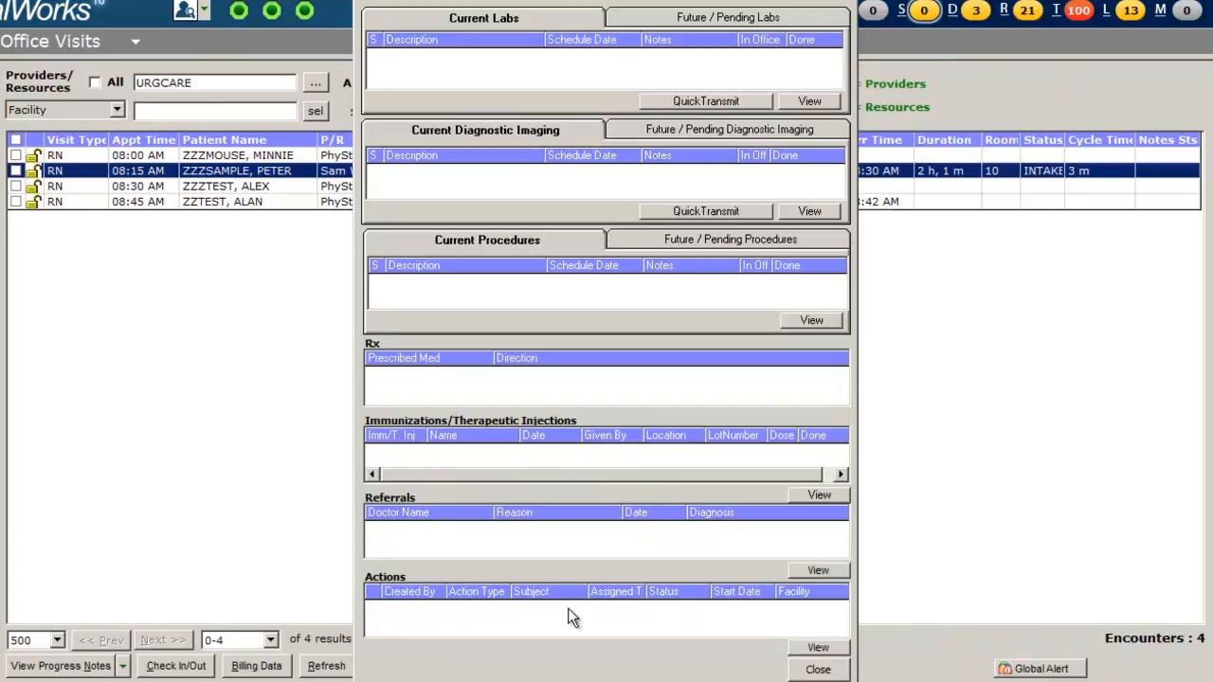
click(800, 668)
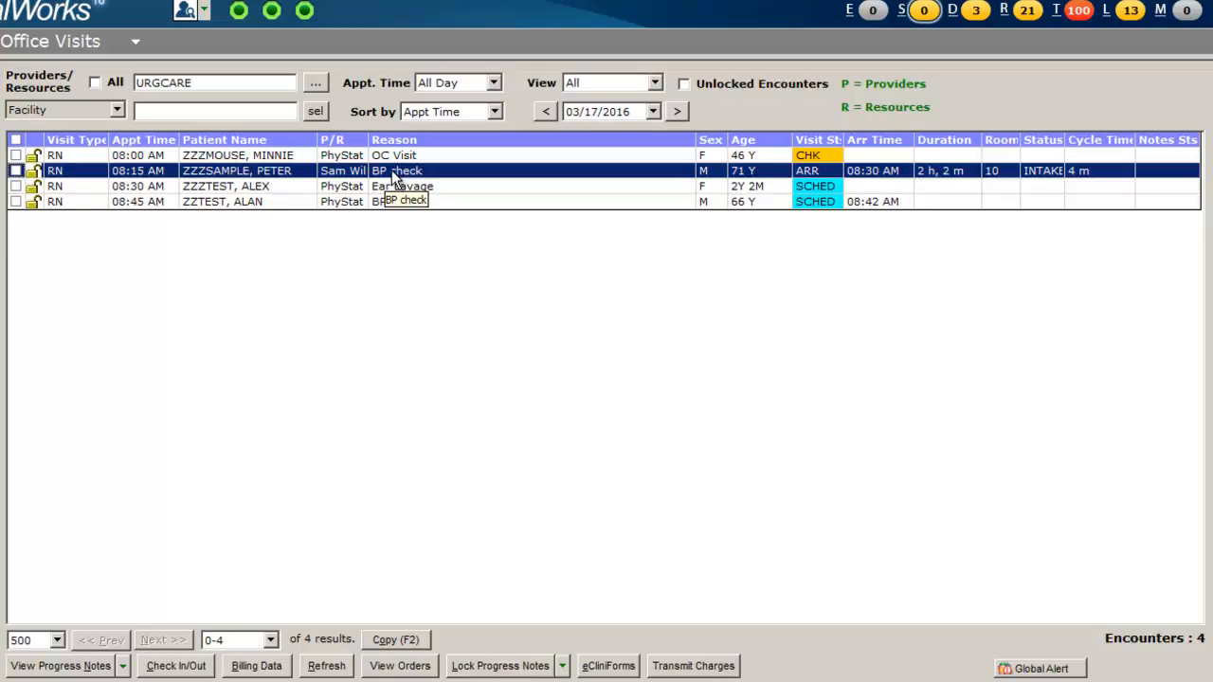
Open the progress note of the 08:15 AM BP check visit and go to its Vitals section
double_click(393, 173)
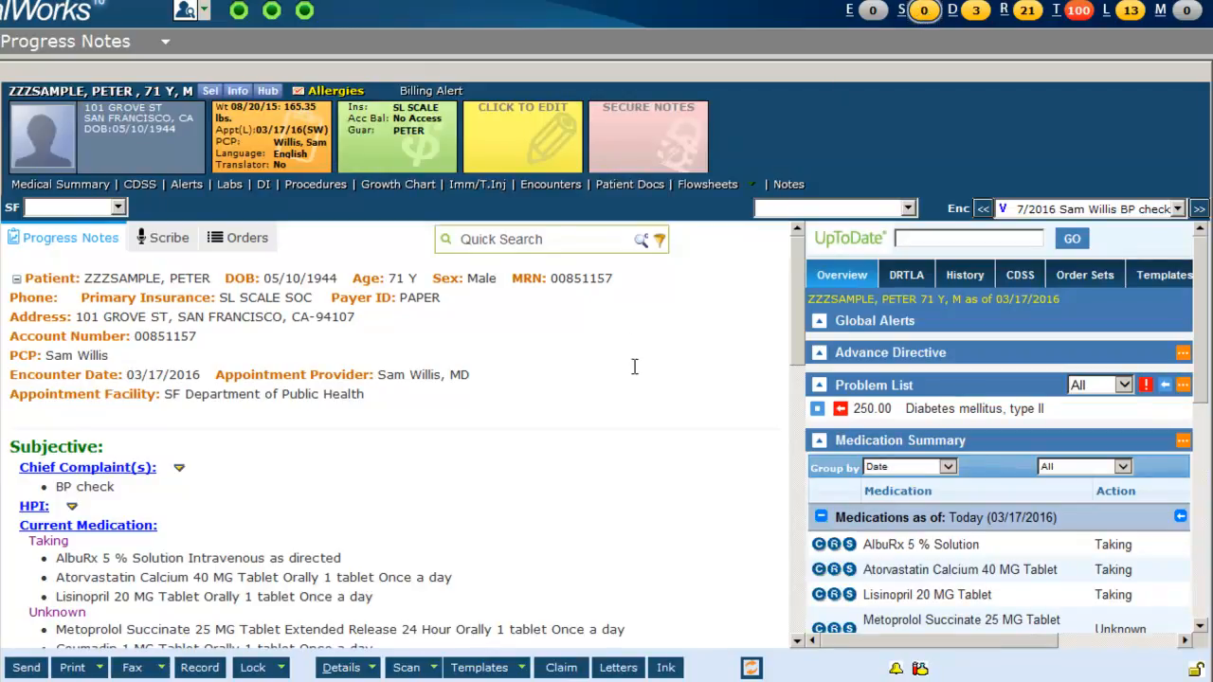
scroll(633, 365, down, 8)
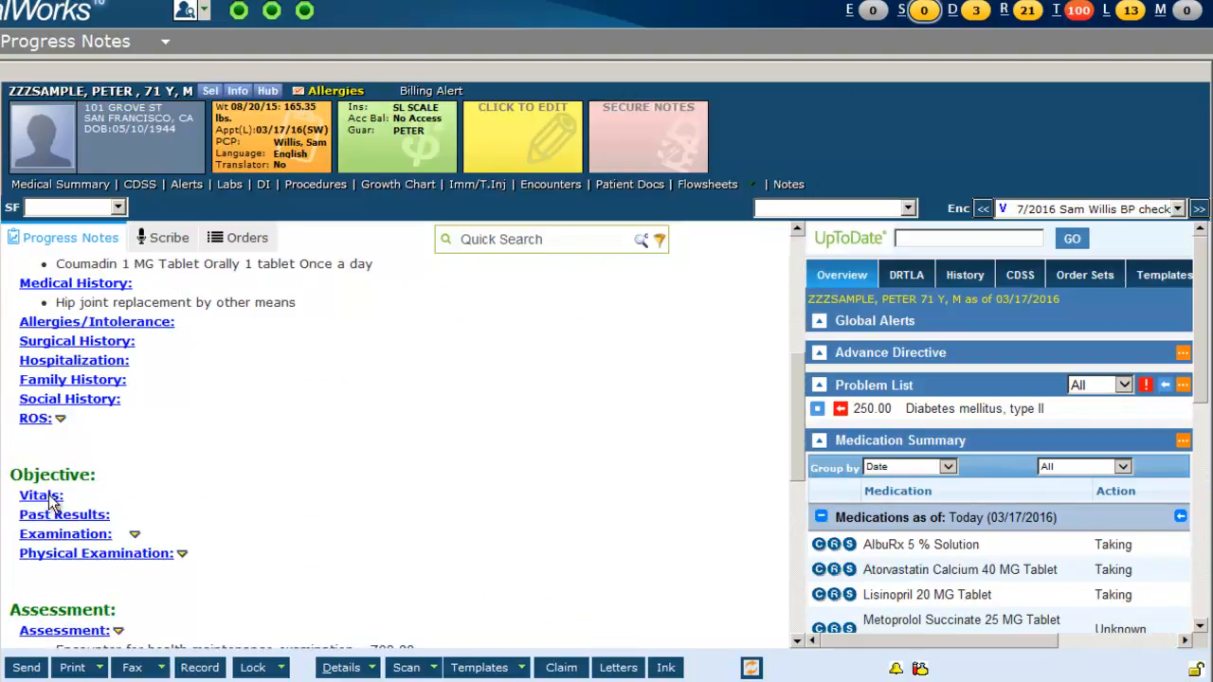
click(49, 499)
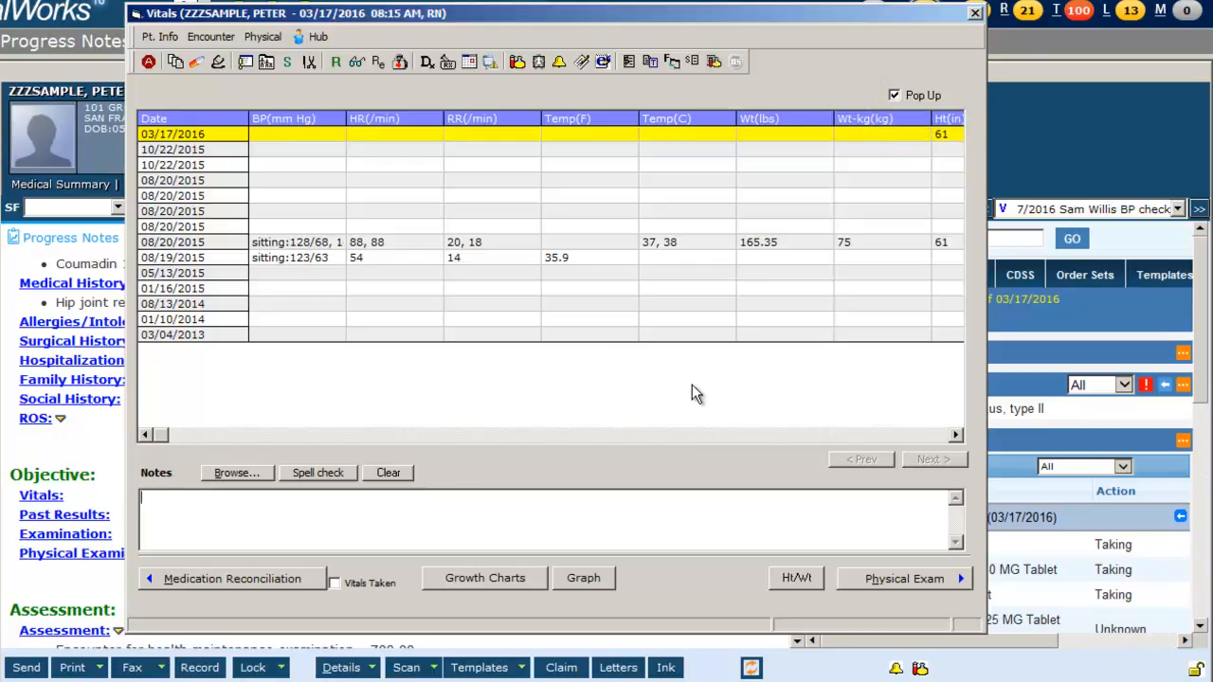
Enter a blood pressure of 120/80 with the qualifier sitting in the 03/17/2016 vitals
click(321, 133)
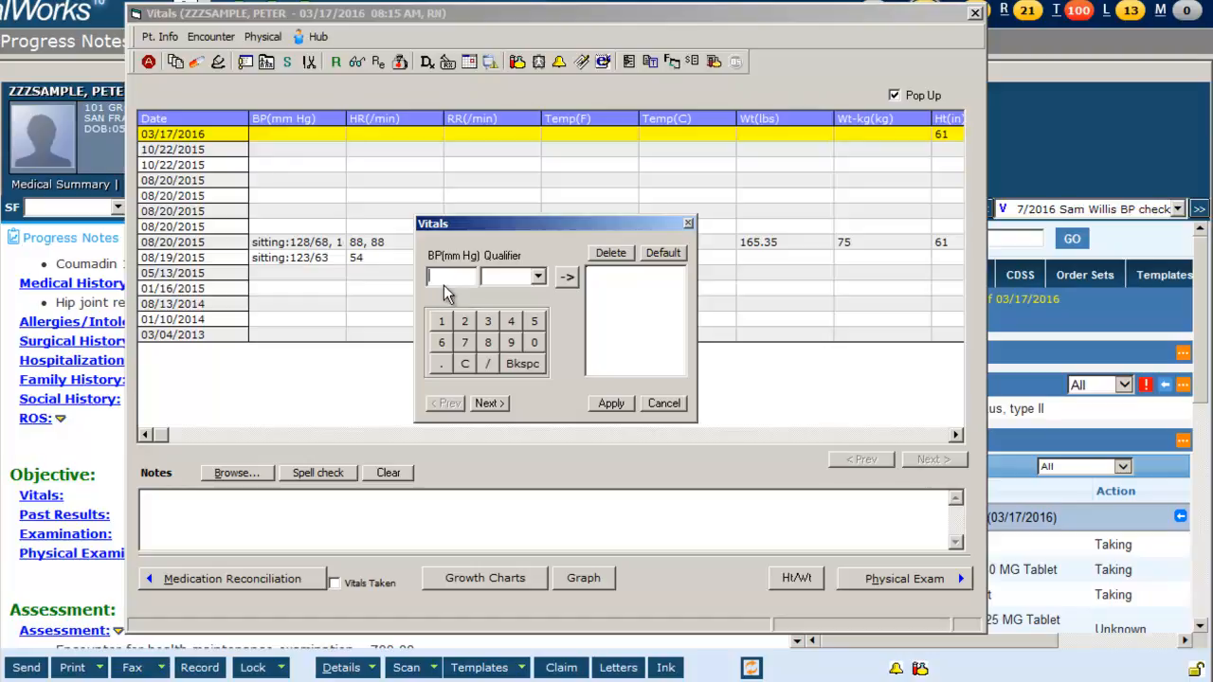
text(120/80)
click(540, 278)
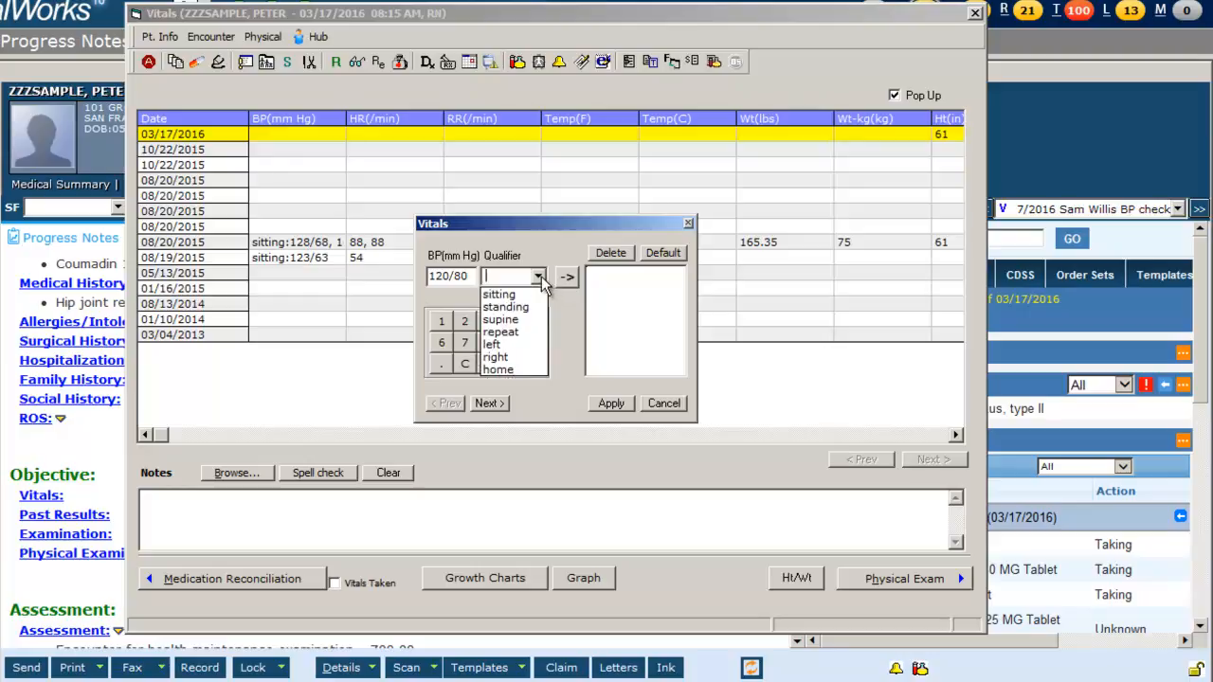
click(535, 292)
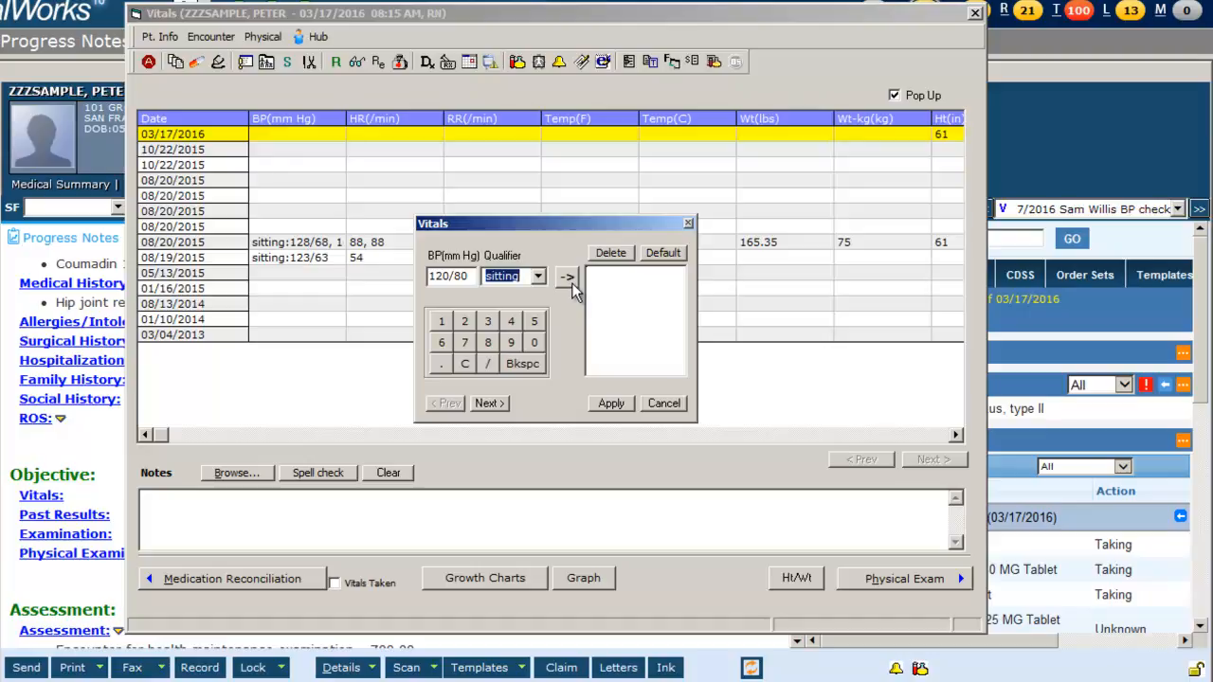
click(571, 282)
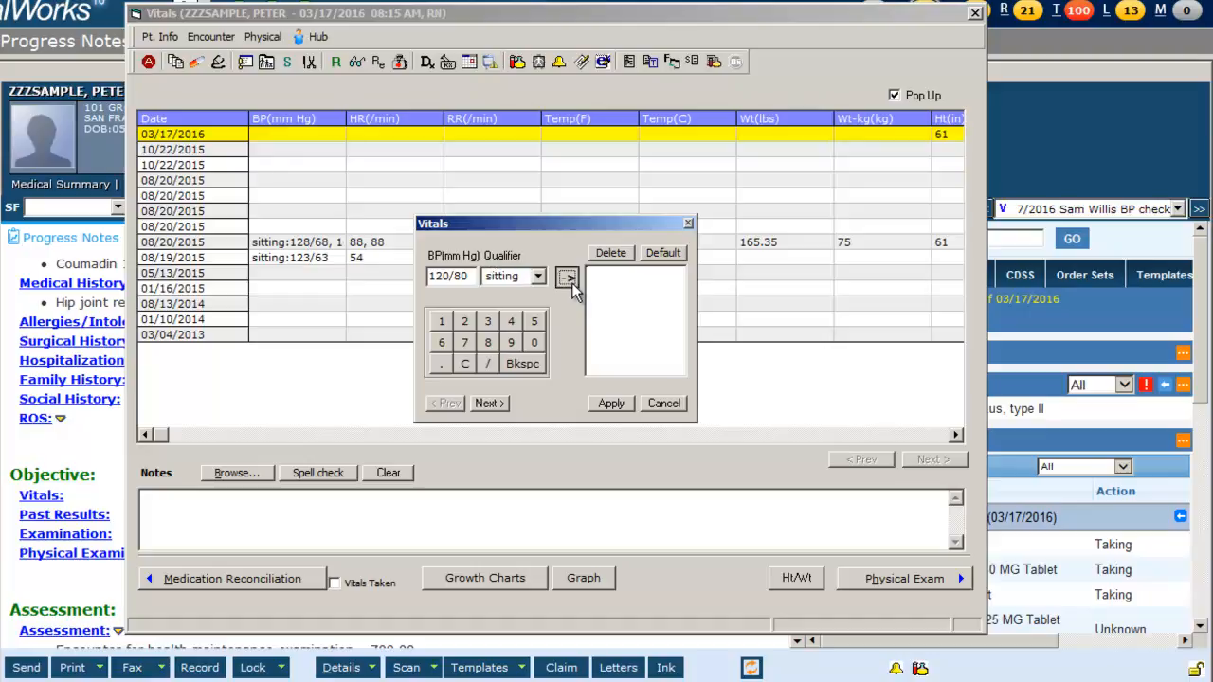
Enter a heart rate of 65 and a temperature of 98.6 F in the 03/17/2016 vitals, leaving the respiratory rate blank
click(487, 403)
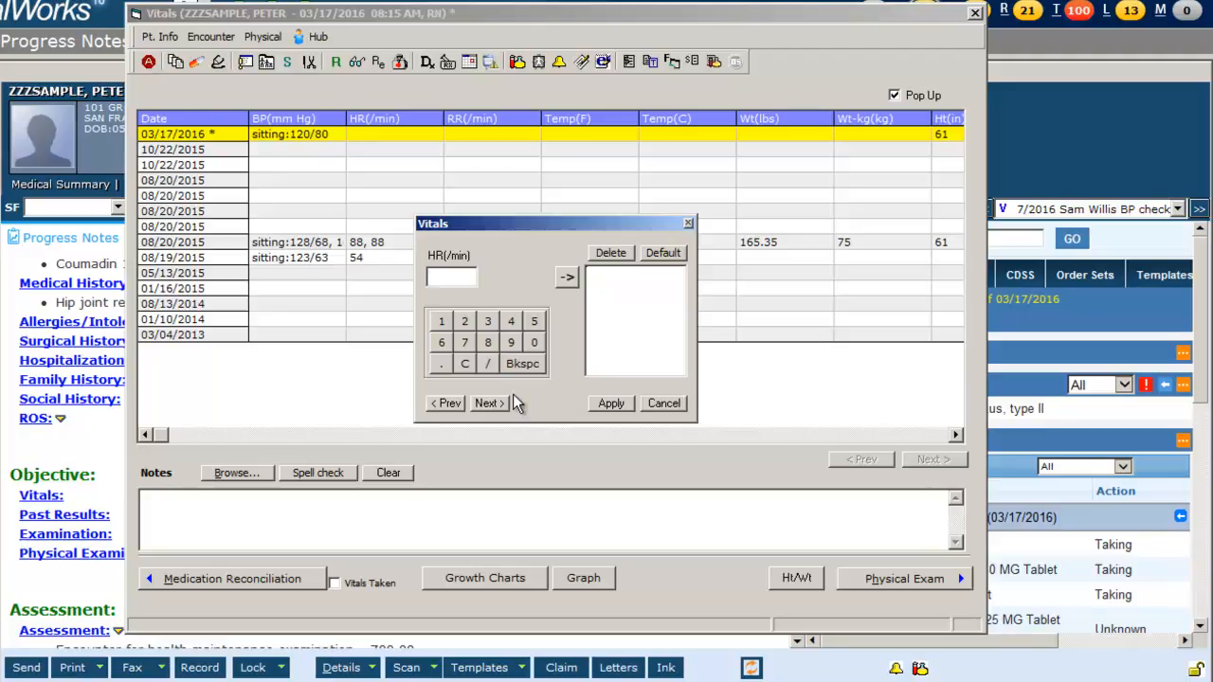
text(65)
click(566, 276)
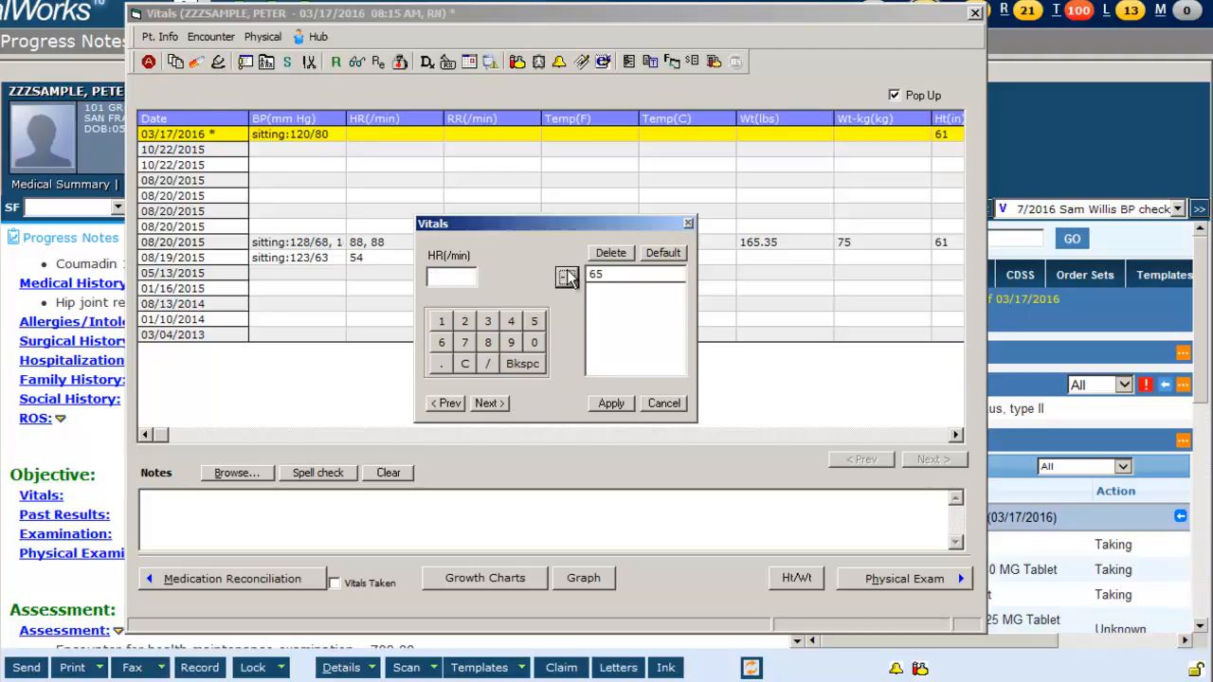
click(488, 403)
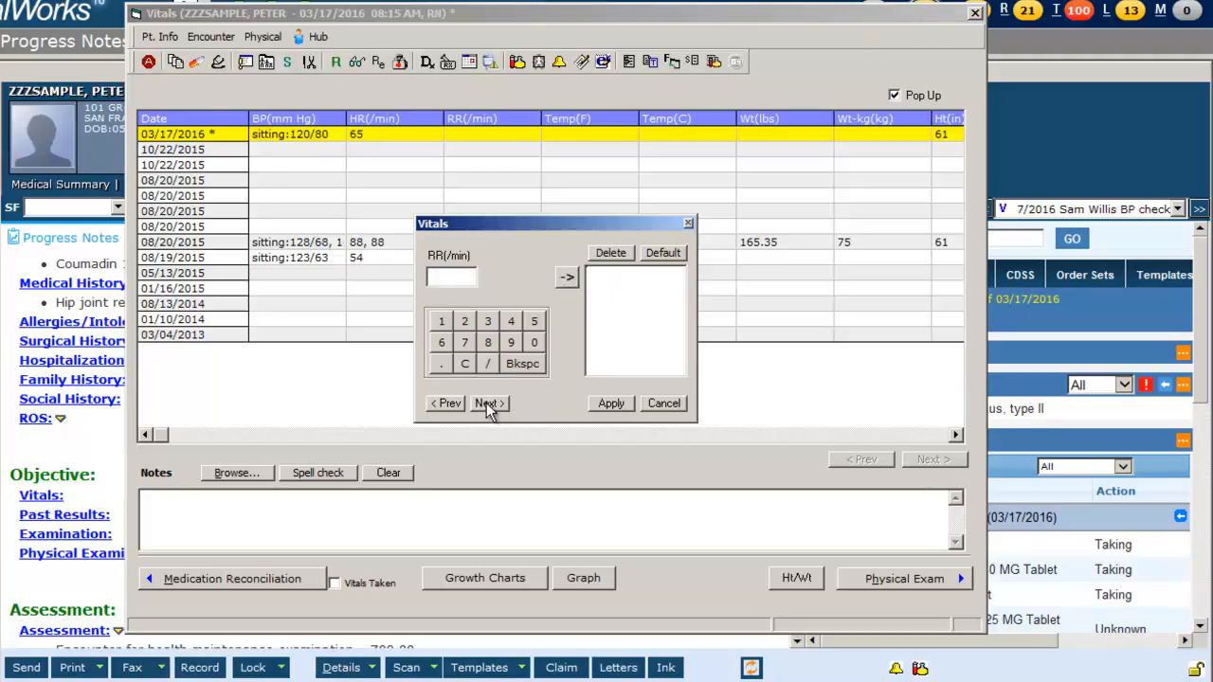
click(487, 403)
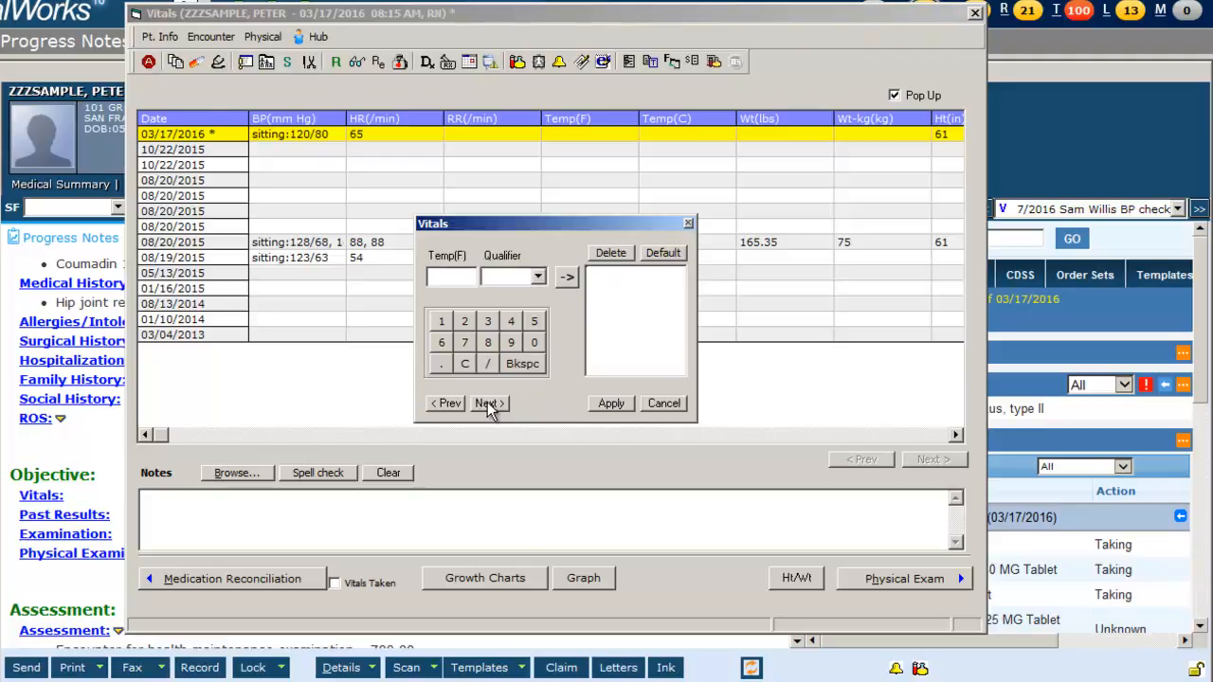
text(98.6)
click(567, 276)
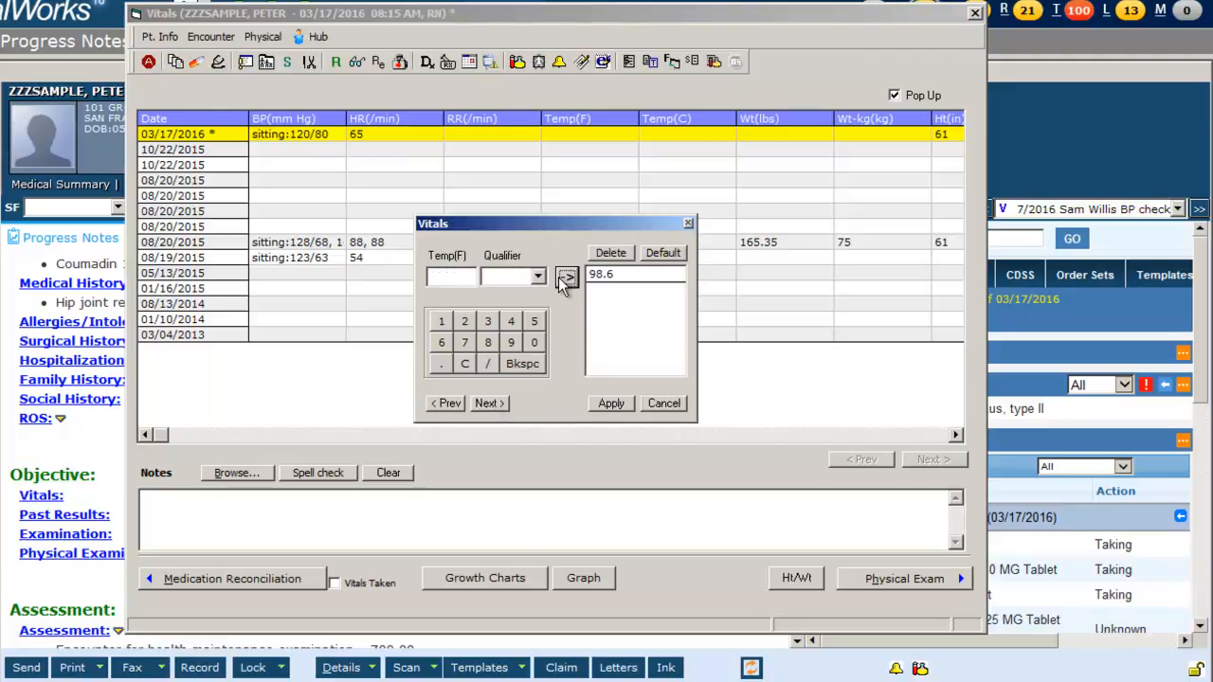
click(503, 404)
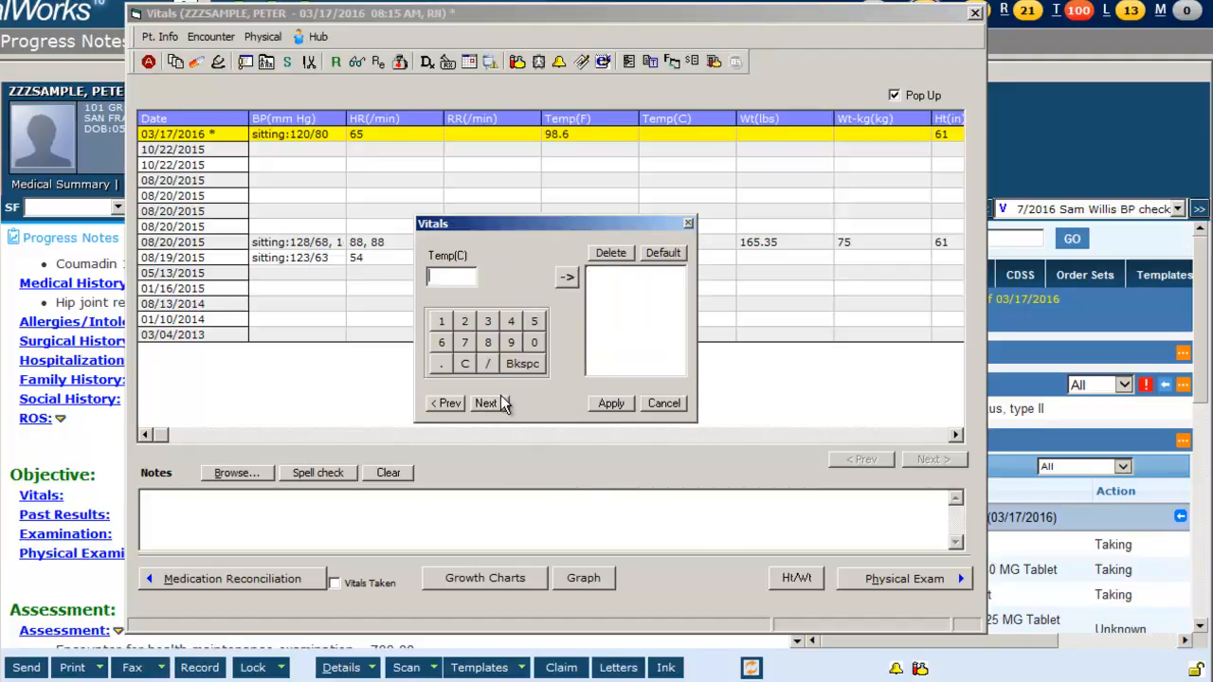
Enter a weight of 125 lb, apply the vitals and mark them as taken before returning to the progress note
click(468, 288)
text(125)
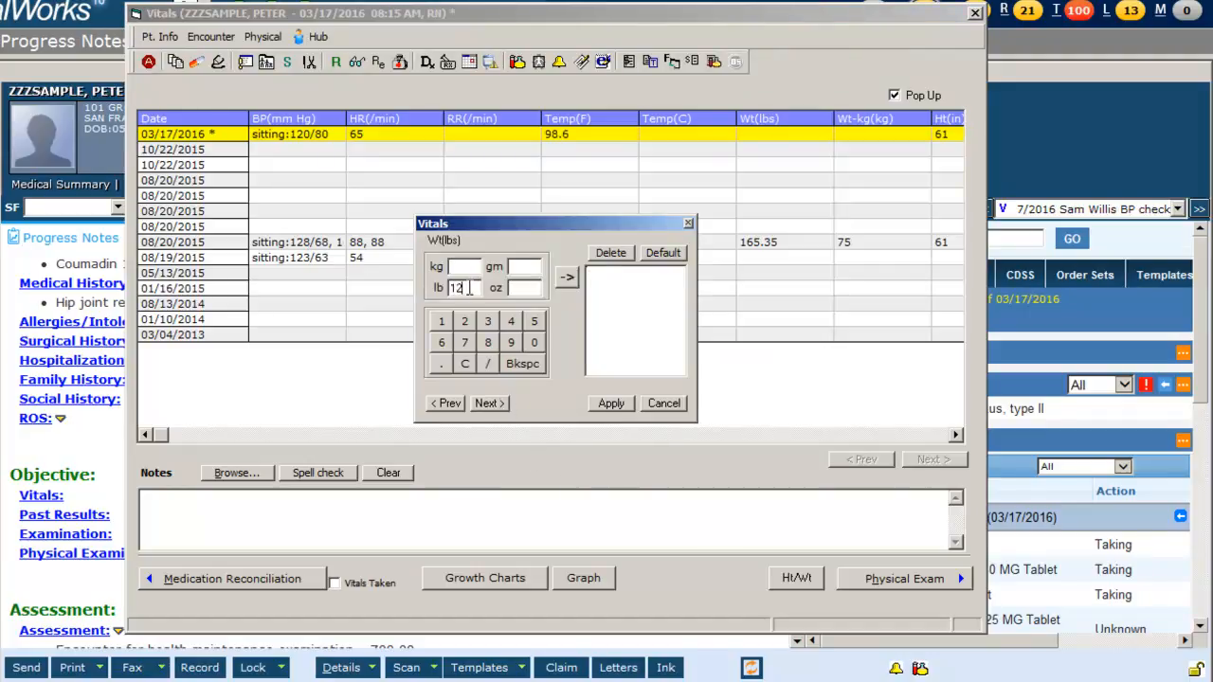
click(566, 276)
click(493, 402)
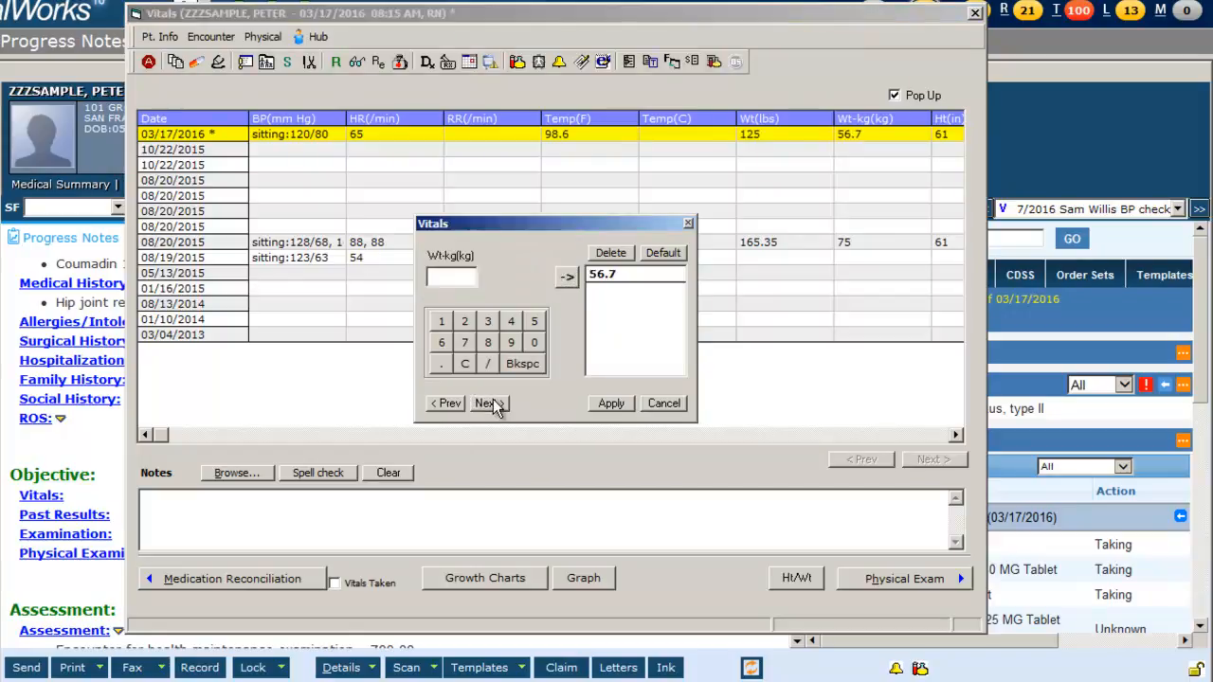
click(491, 403)
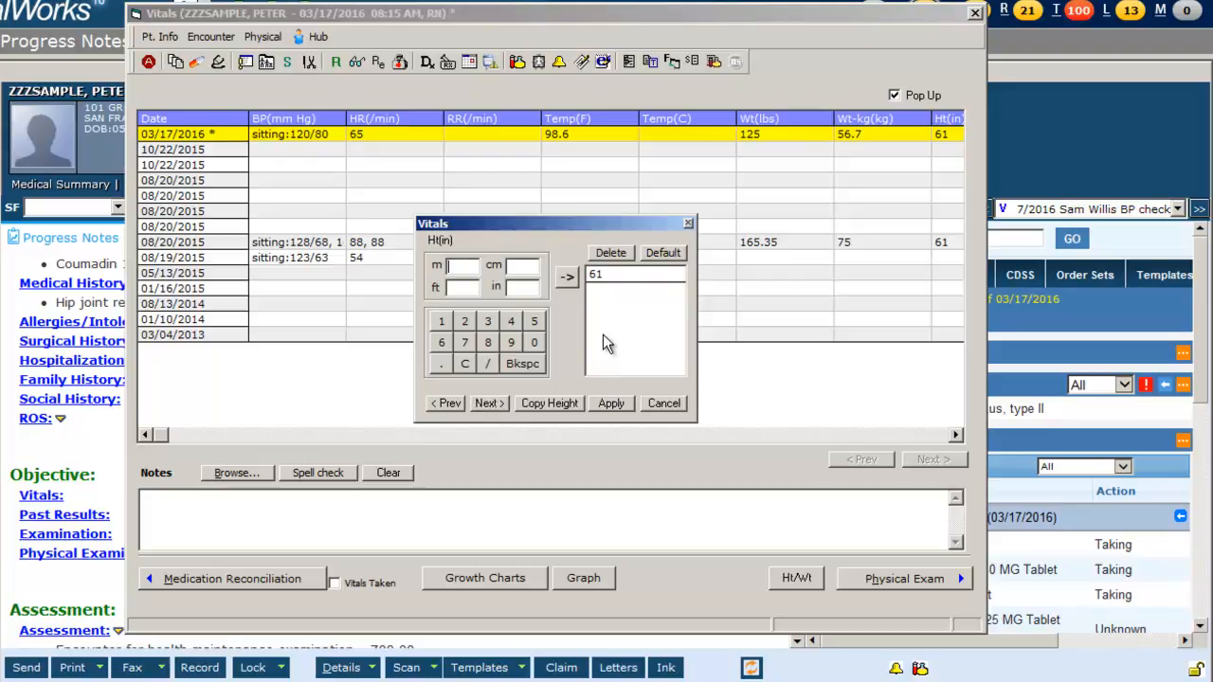
click(611, 403)
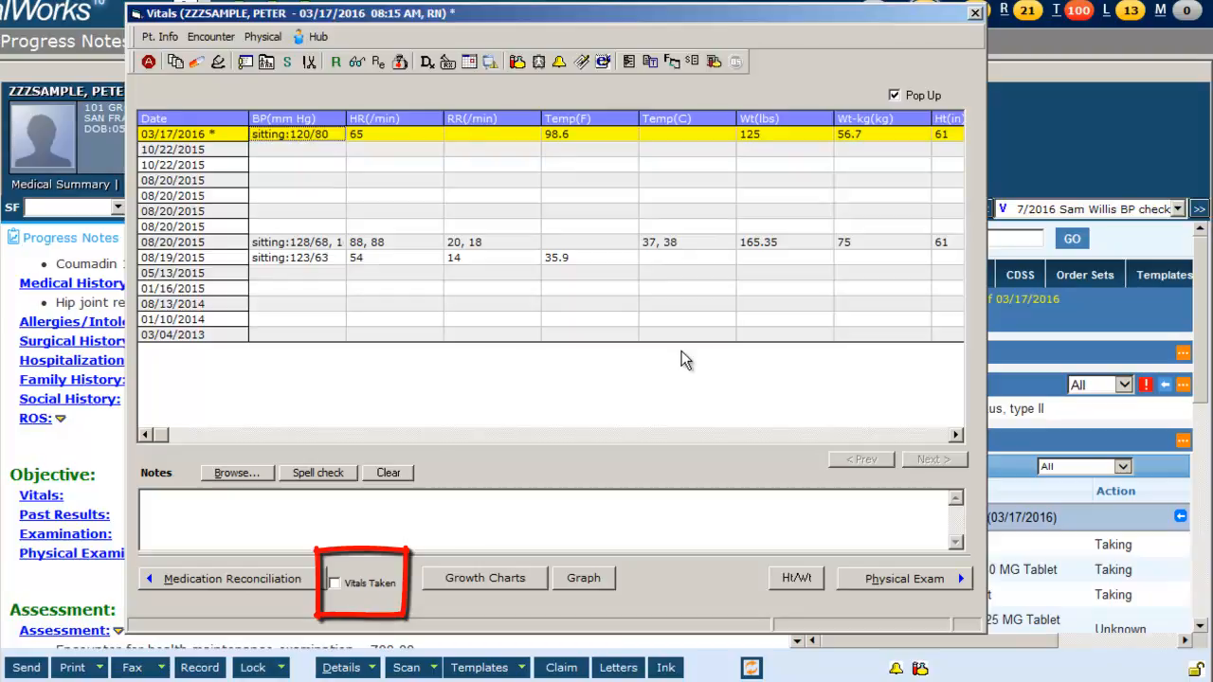
click(340, 585)
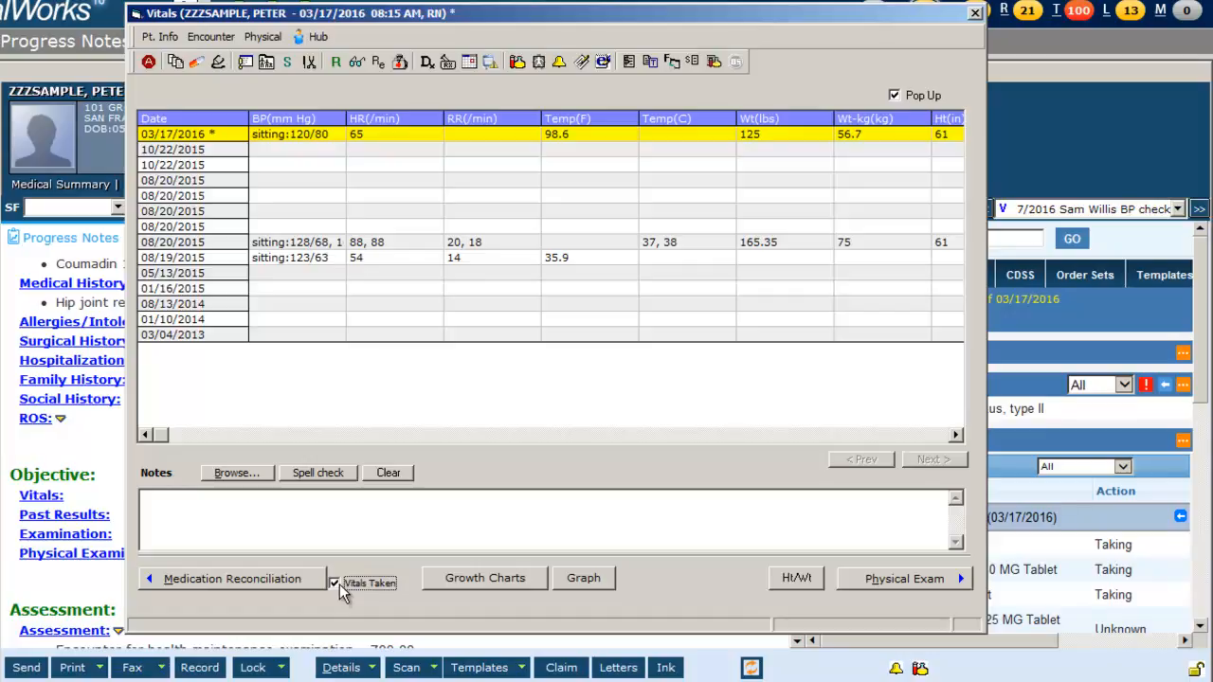
click(973, 14)
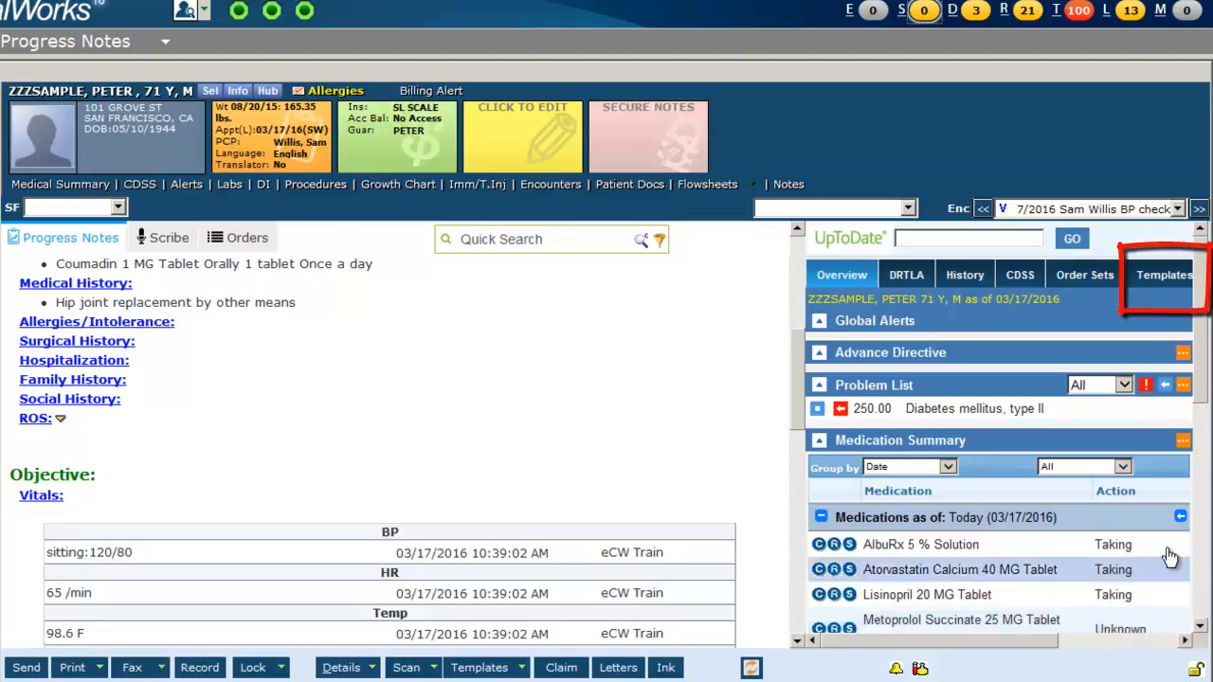
Find the generic template "safhc blood pressure" and add *SAFHC Blood Pressure to the favorite templates
click(1175, 274)
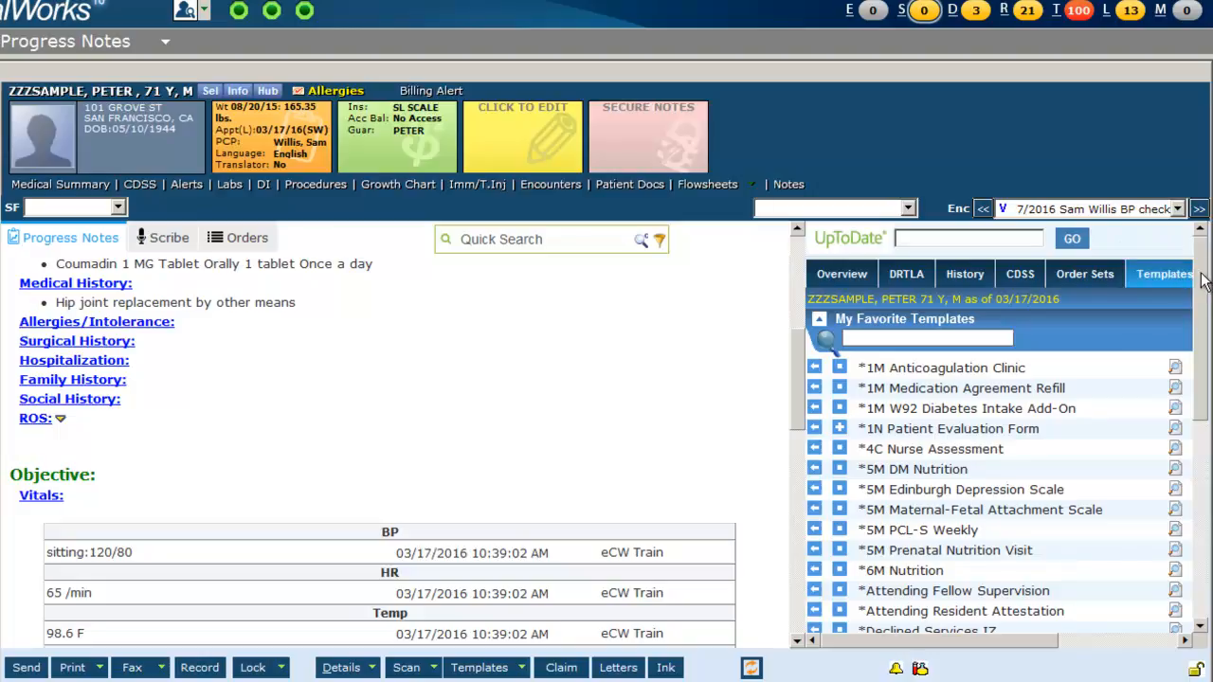
drag(1201, 280, 1196, 353)
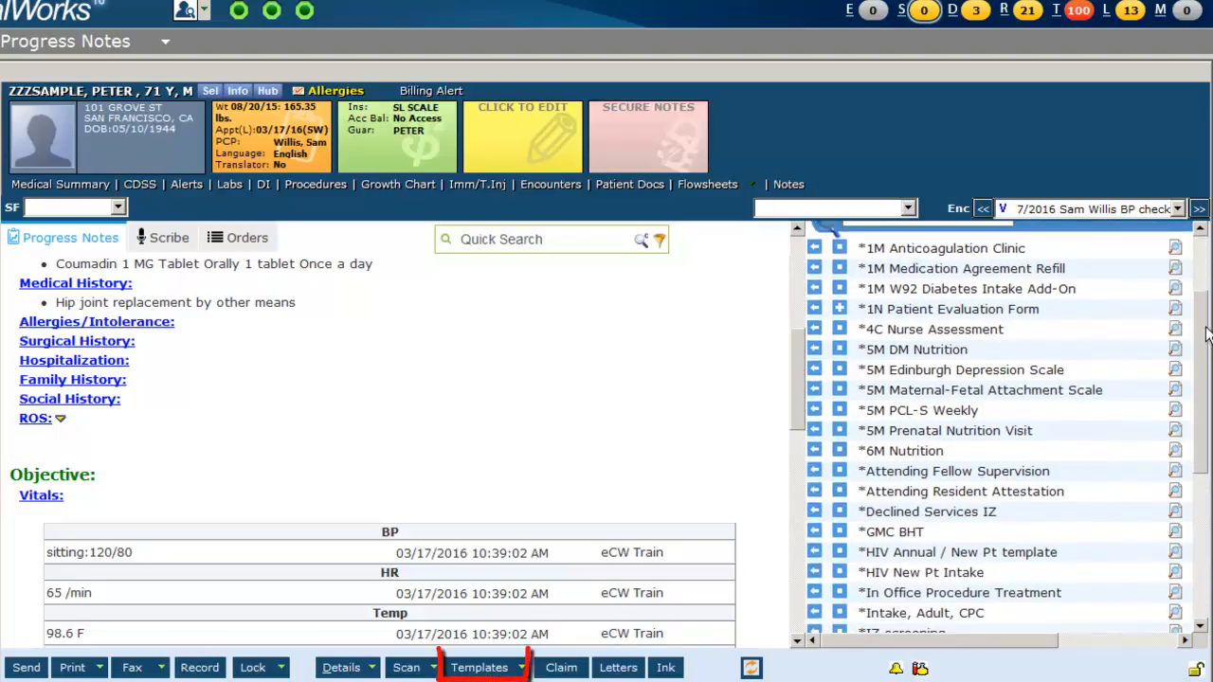
click(468, 671)
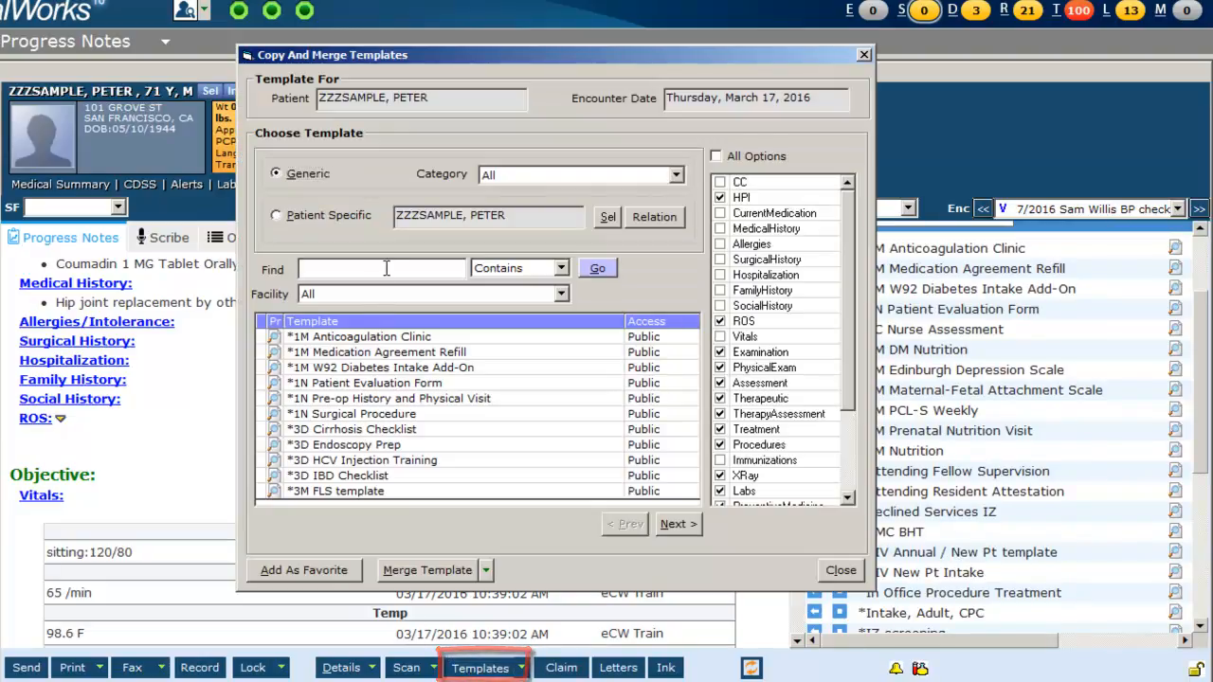
click(386, 268)
text(safhc blood pressure)
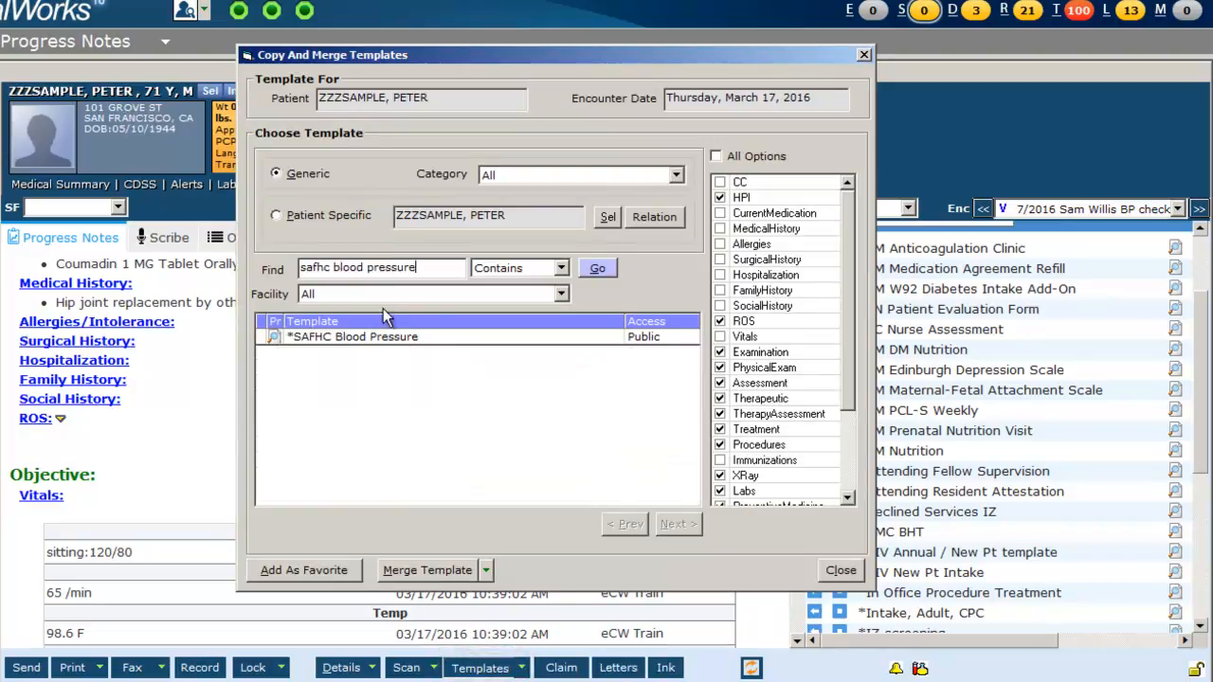
click(452, 339)
click(311, 570)
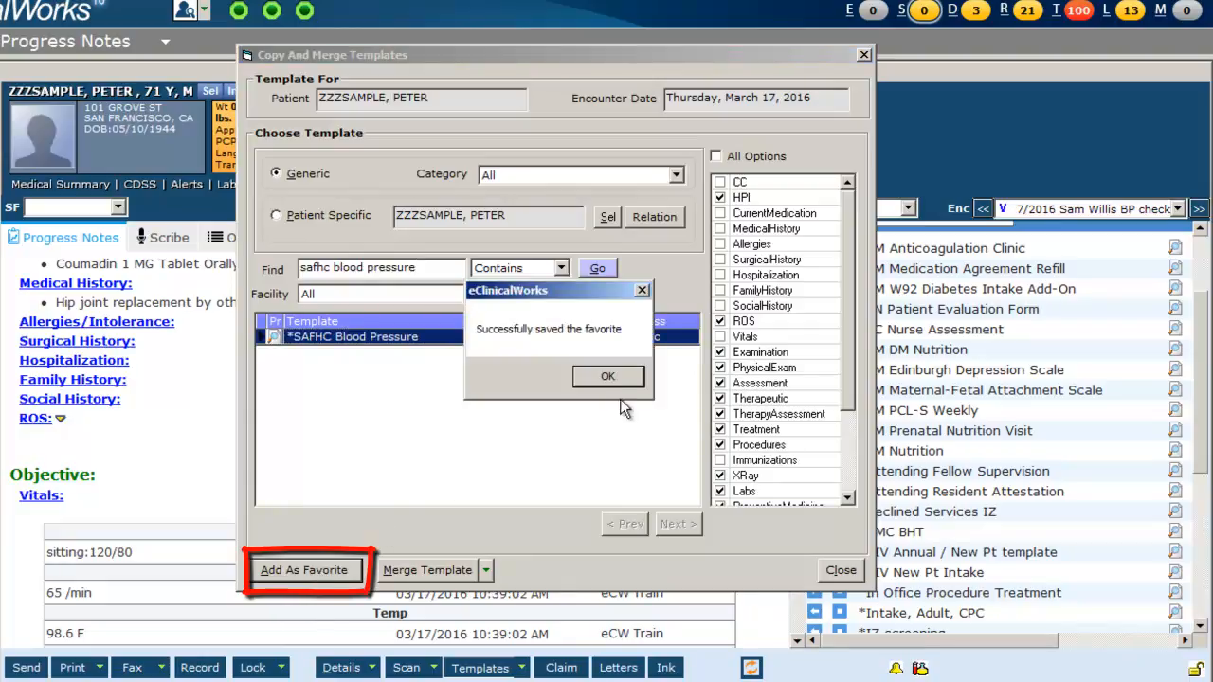
click(612, 378)
click(840, 571)
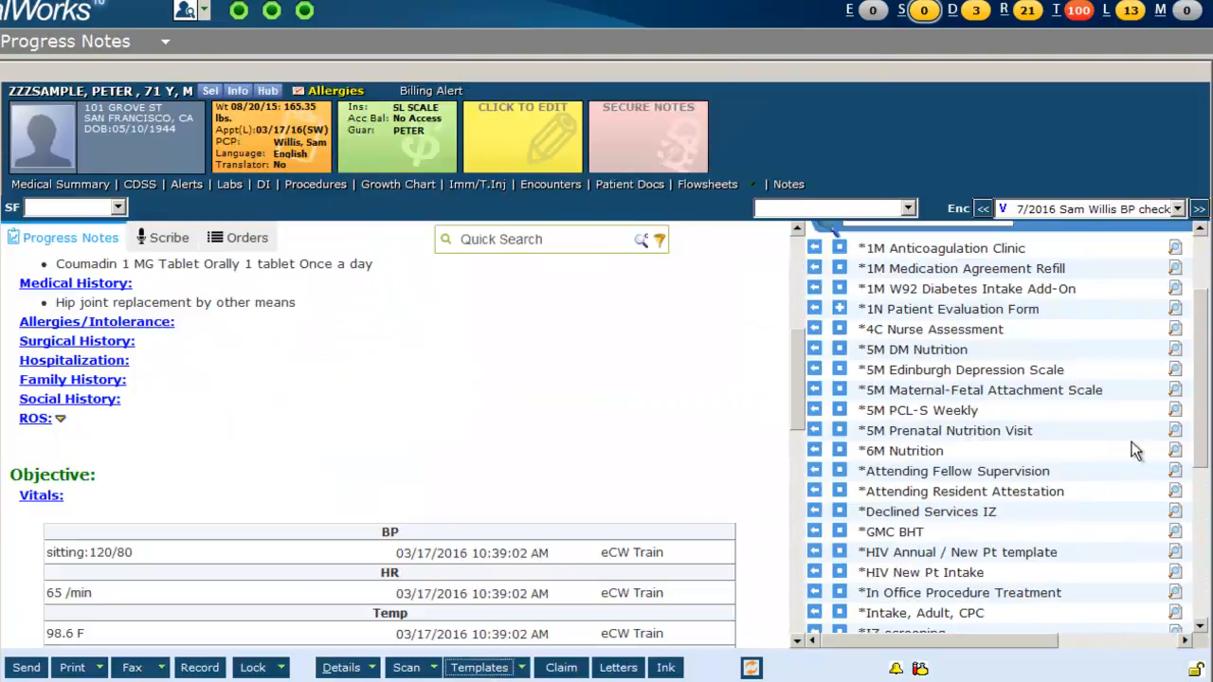
Merge the favorite template *SAFHC Blood Pressure into the progress note
drag(1202, 328, 1205, 465)
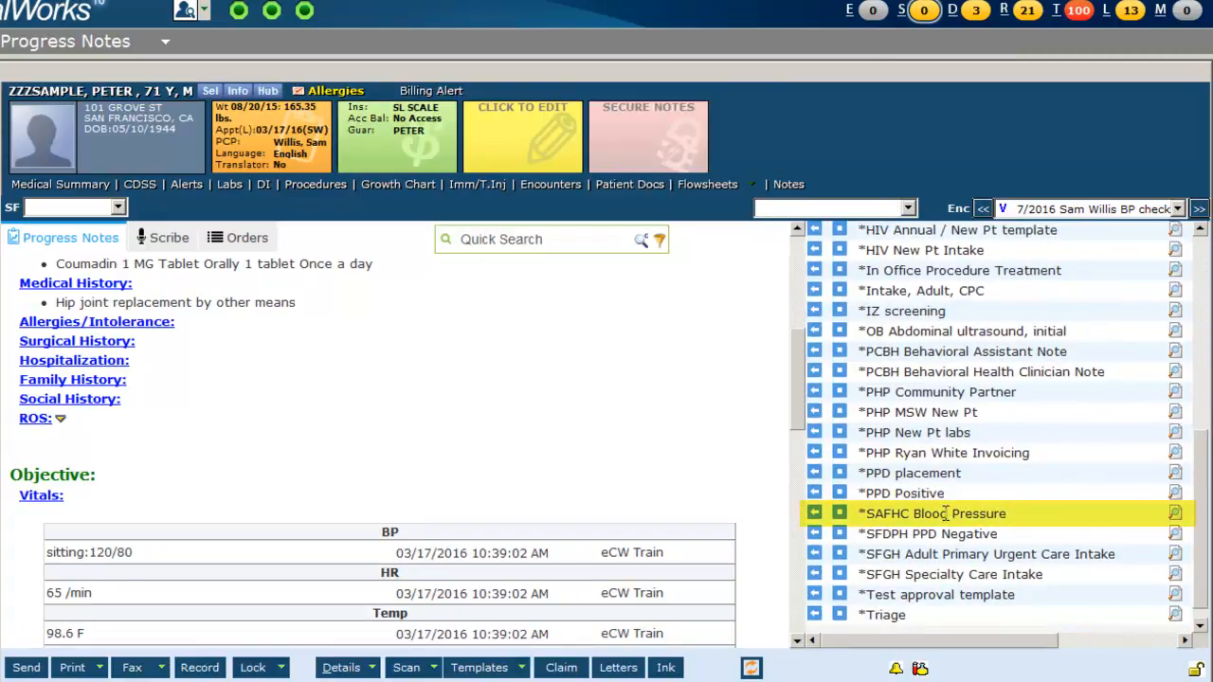
click(814, 513)
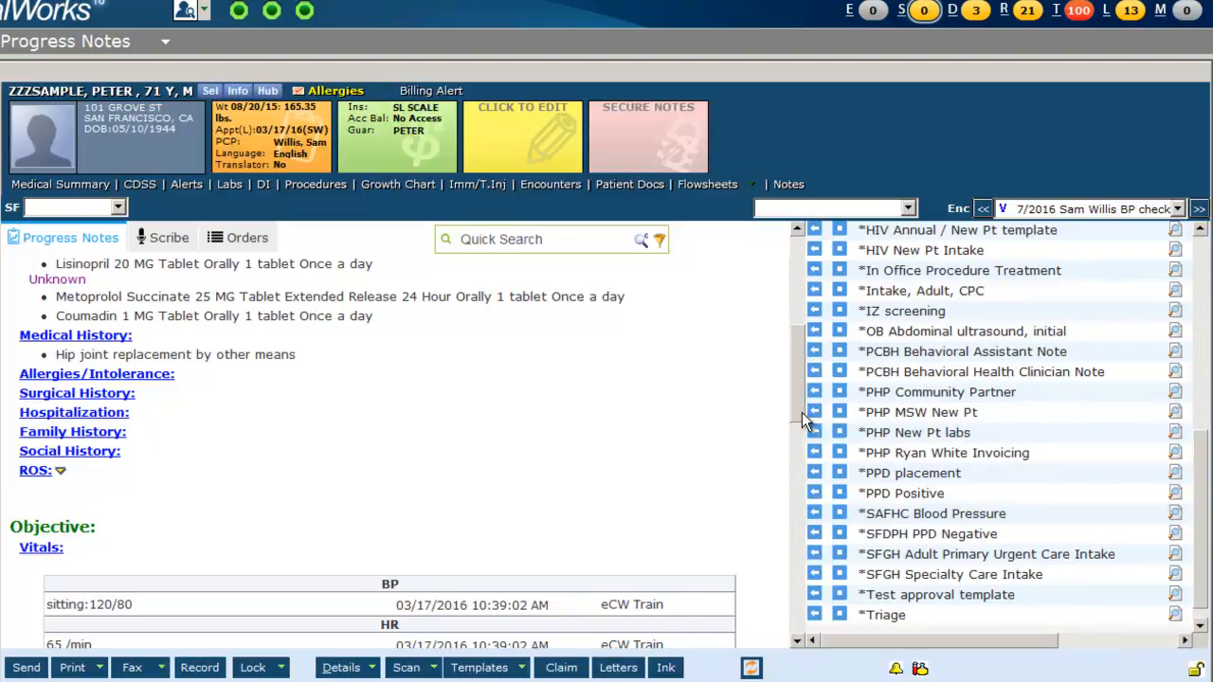
Open the BP Evaluation under HPI and record that the patient is accompanied by Self
drag(801, 413, 815, 341)
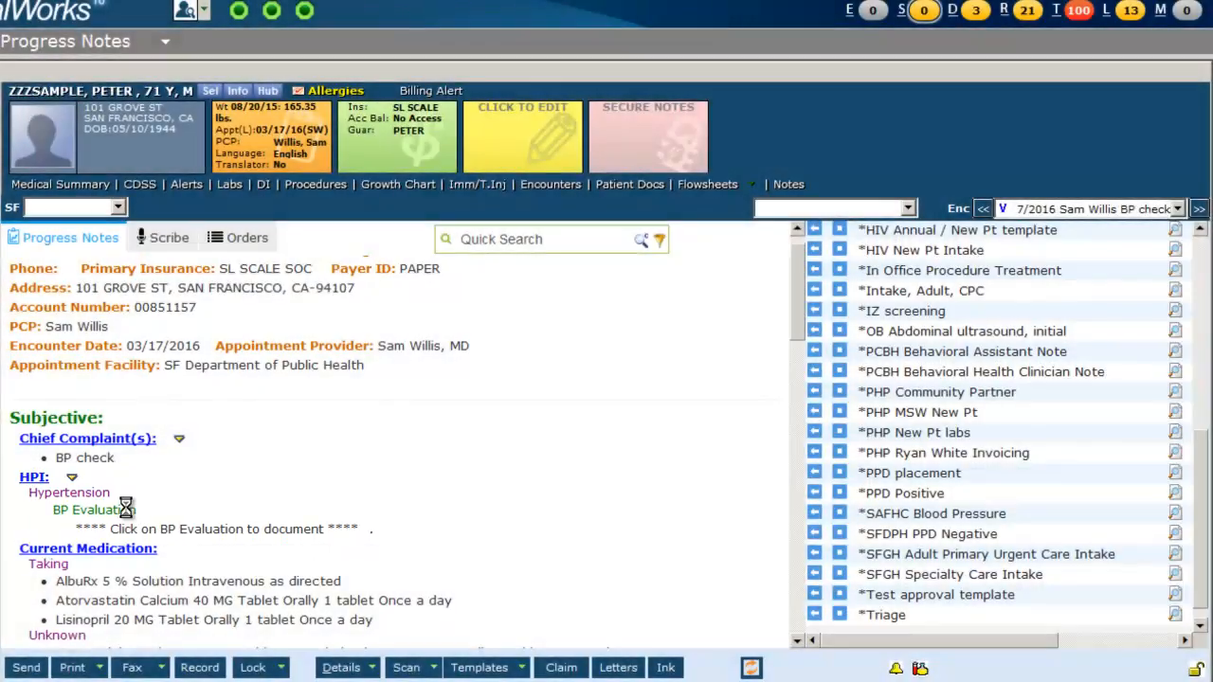
click(128, 511)
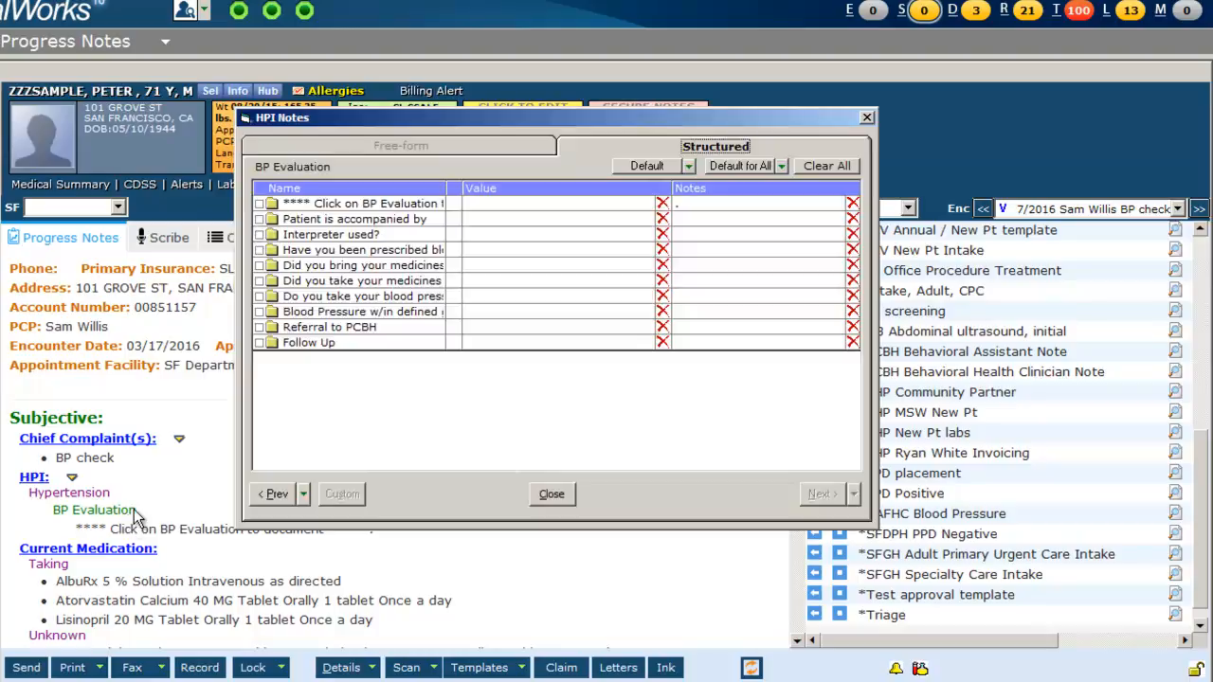
click(640, 220)
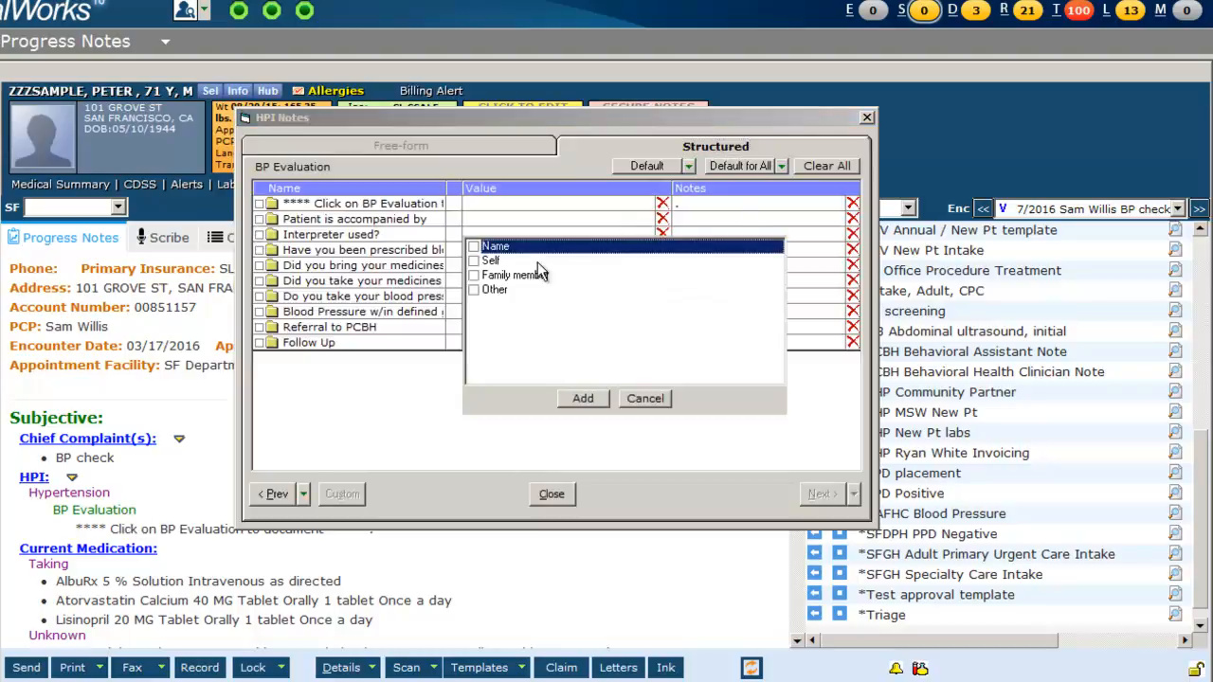
click(473, 261)
click(582, 398)
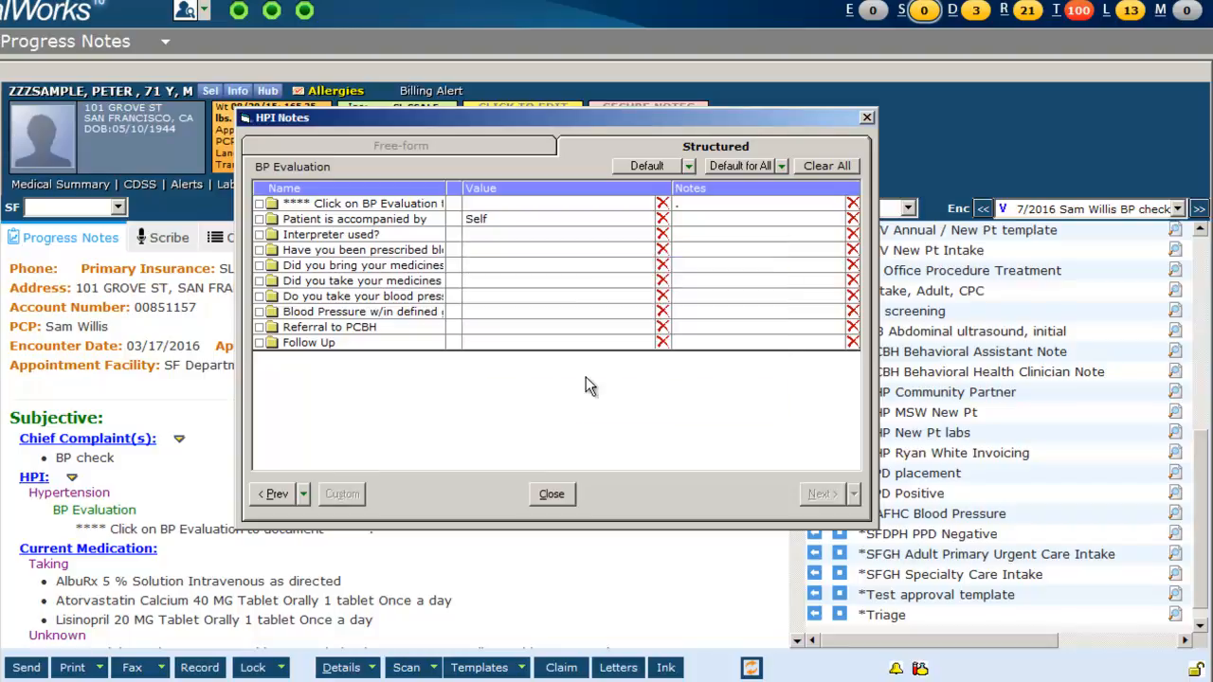
Answer "Yes" to being prescribed blood pressure medicine and "Yes, how are you taking these meds?" to bringing the medicines
click(573, 254)
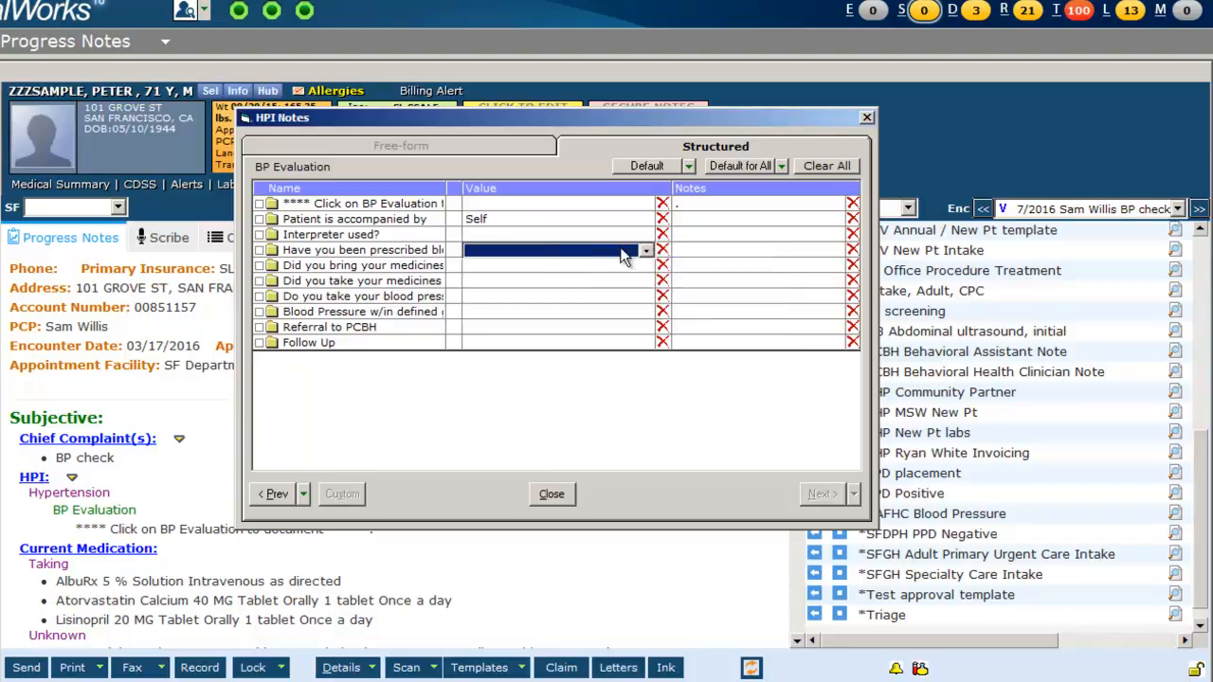
click(647, 251)
click(632, 281)
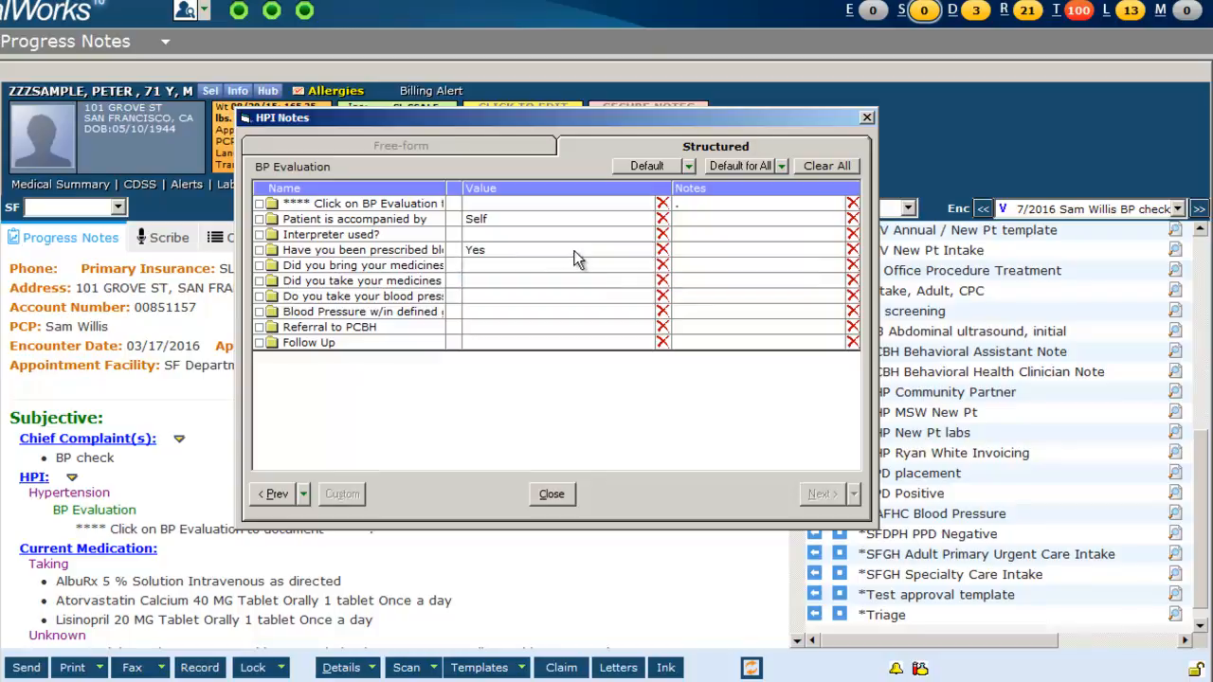
click(607, 265)
click(646, 266)
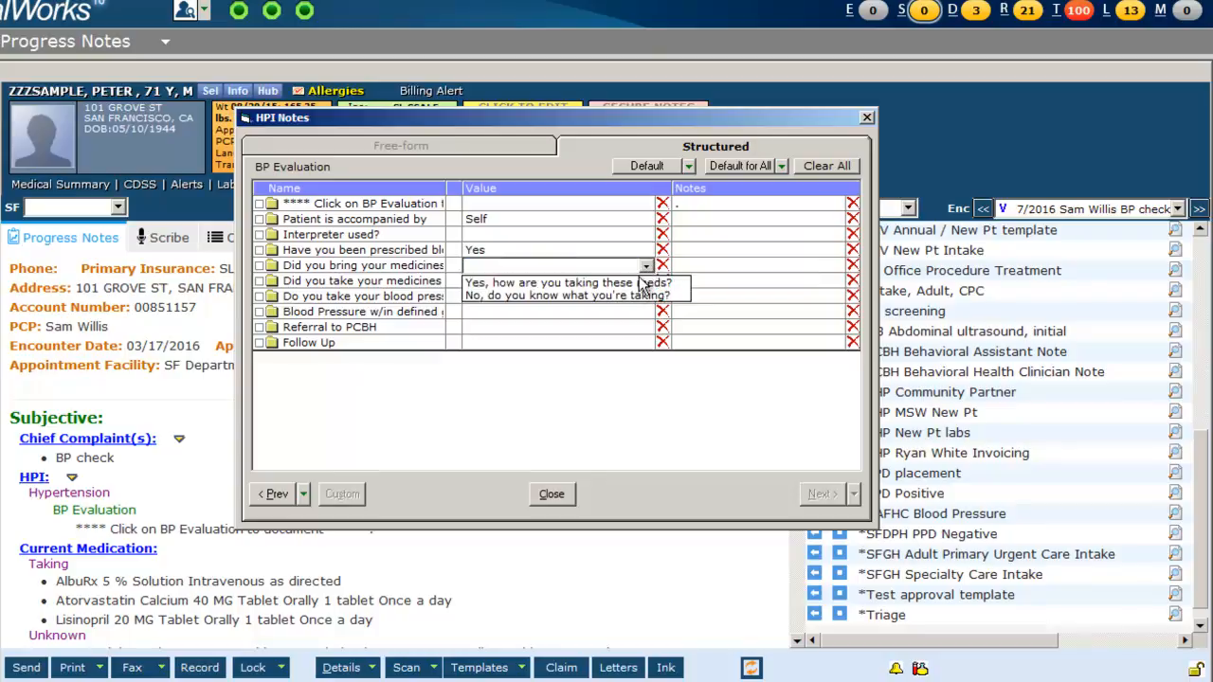
click(635, 283)
Answer "No" to taking the medicines today and "No" to taking blood pressure at home
click(611, 281)
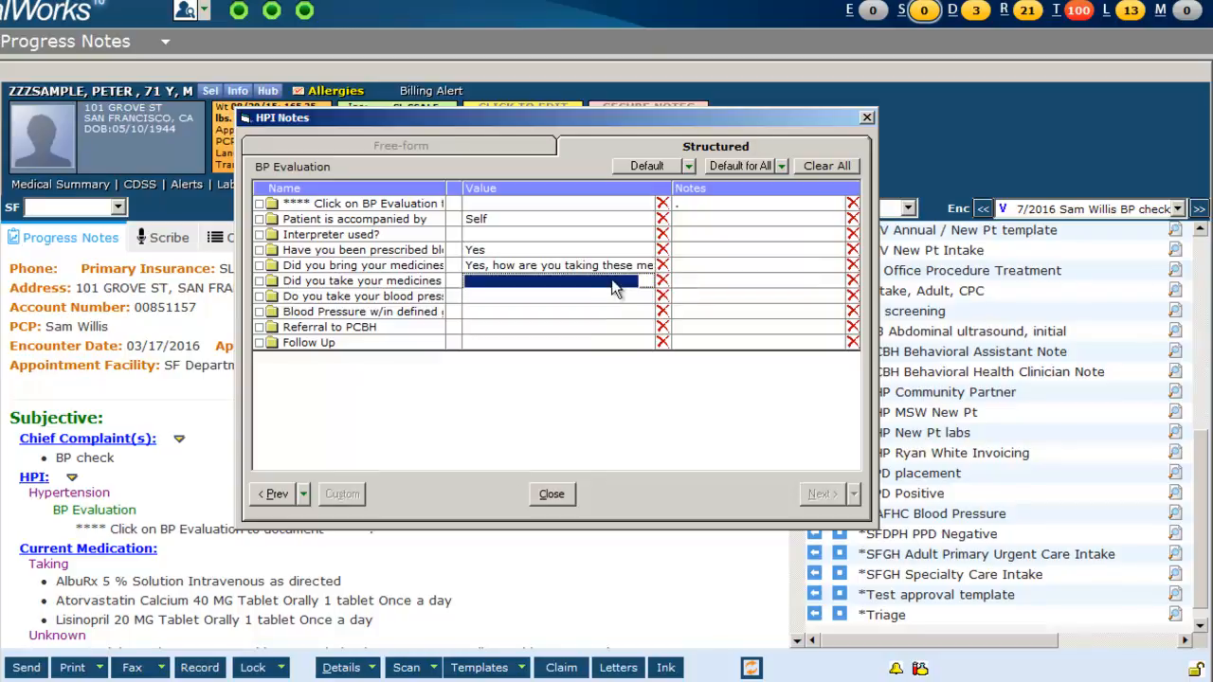
click(649, 281)
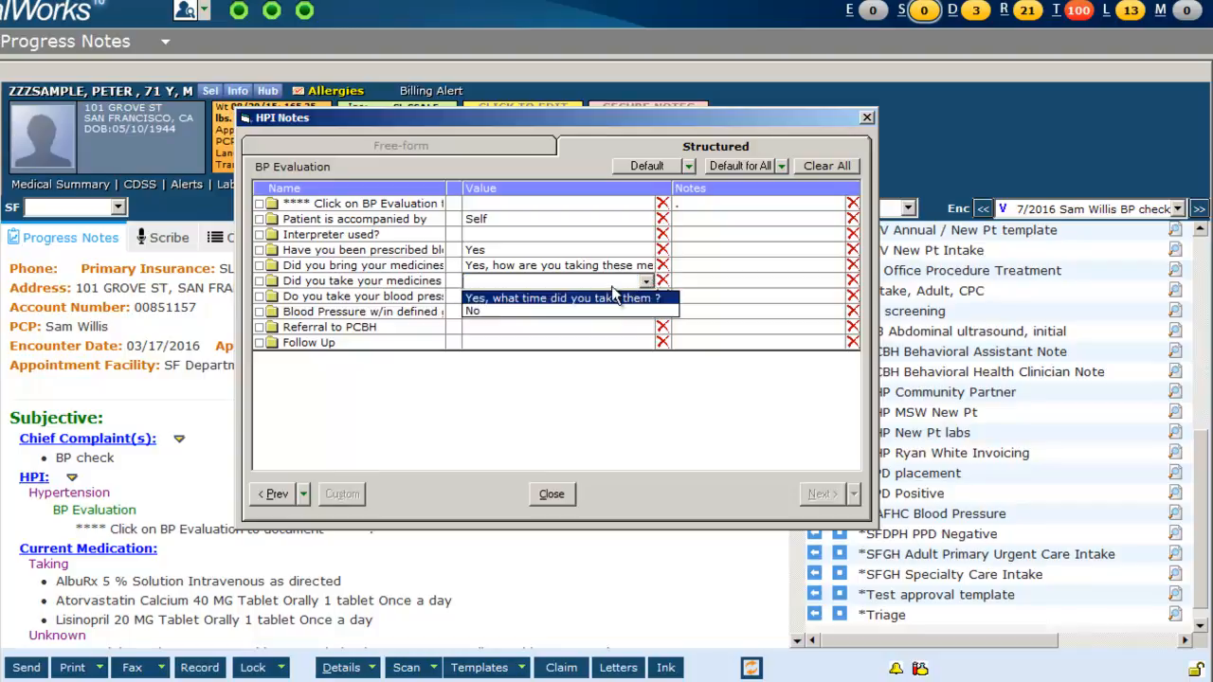
click(605, 308)
click(613, 296)
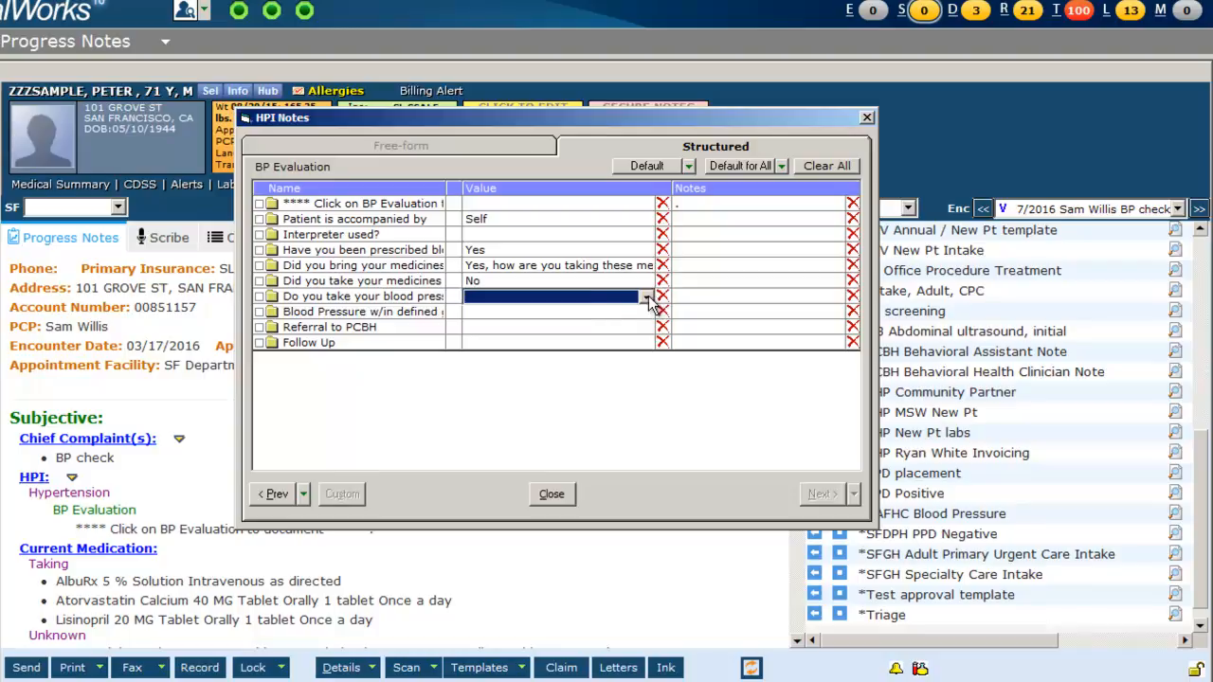
click(646, 297)
click(638, 324)
Answer the goal-parameters question with "Yes. Informed patient of blood pressure at goal", the option including positive reinforcement for taking medicines
click(640, 315)
click(639, 316)
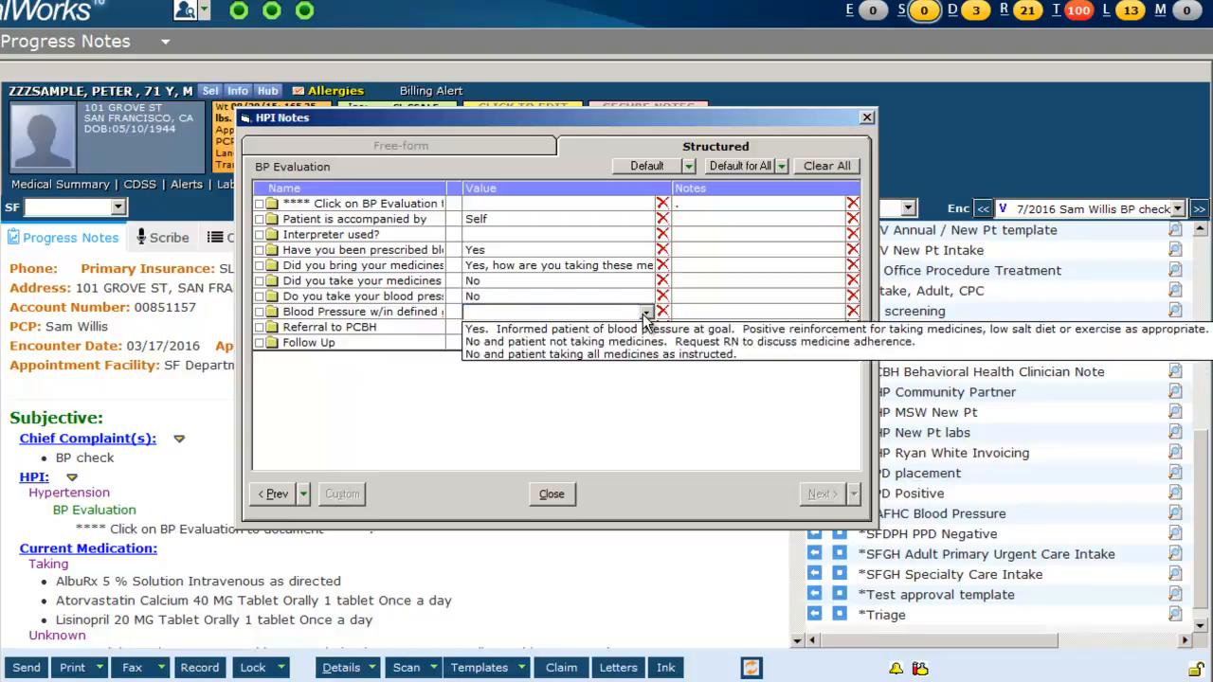
click(640, 329)
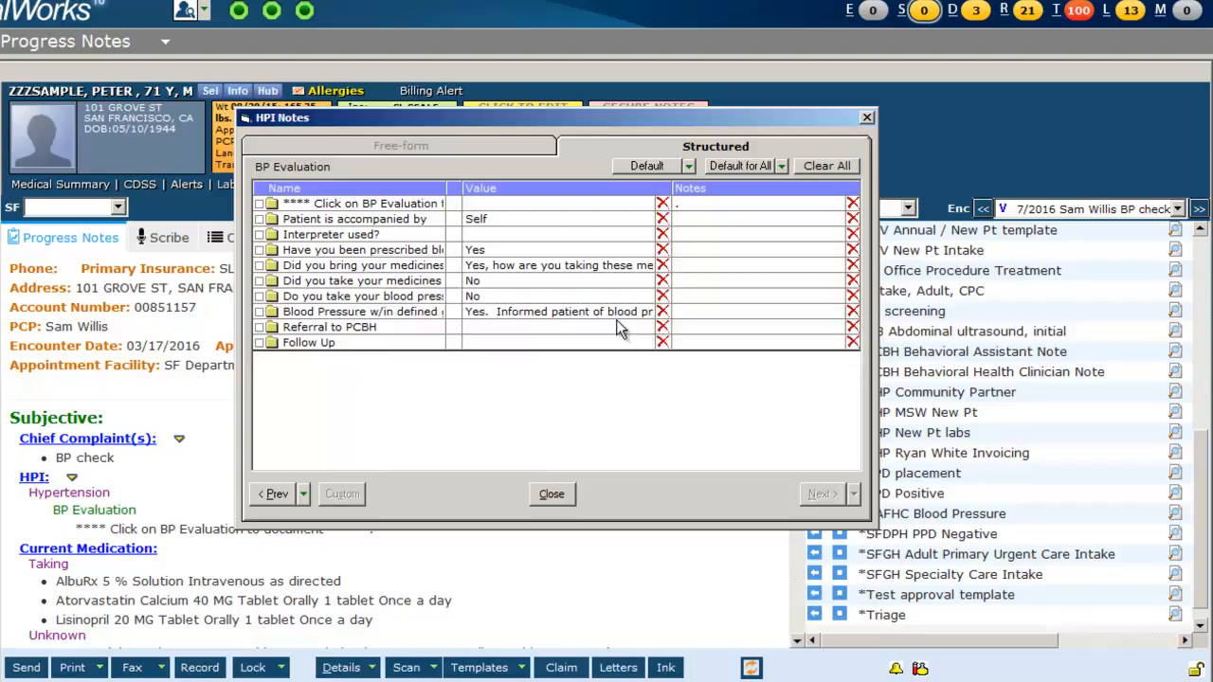
Set the PCBH referral to "To discuss salt intake, diet or exercise goals" and the follow-up to "Return visit to RN clinic"
click(625, 327)
click(475, 355)
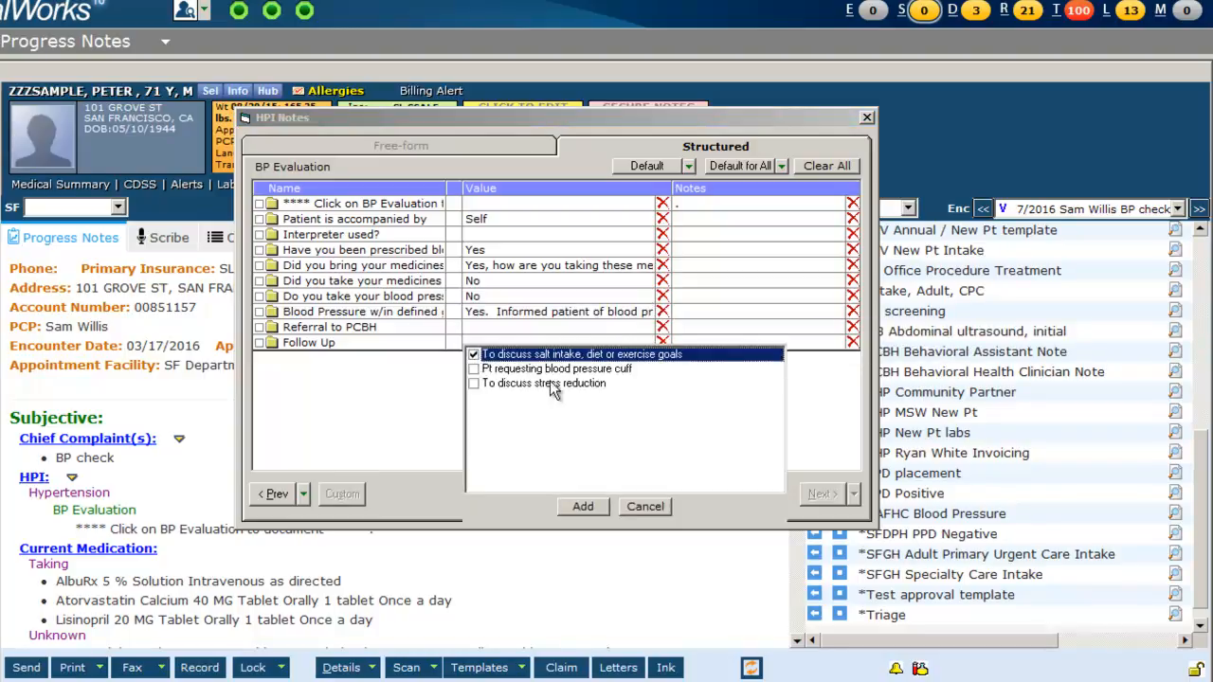
click(574, 508)
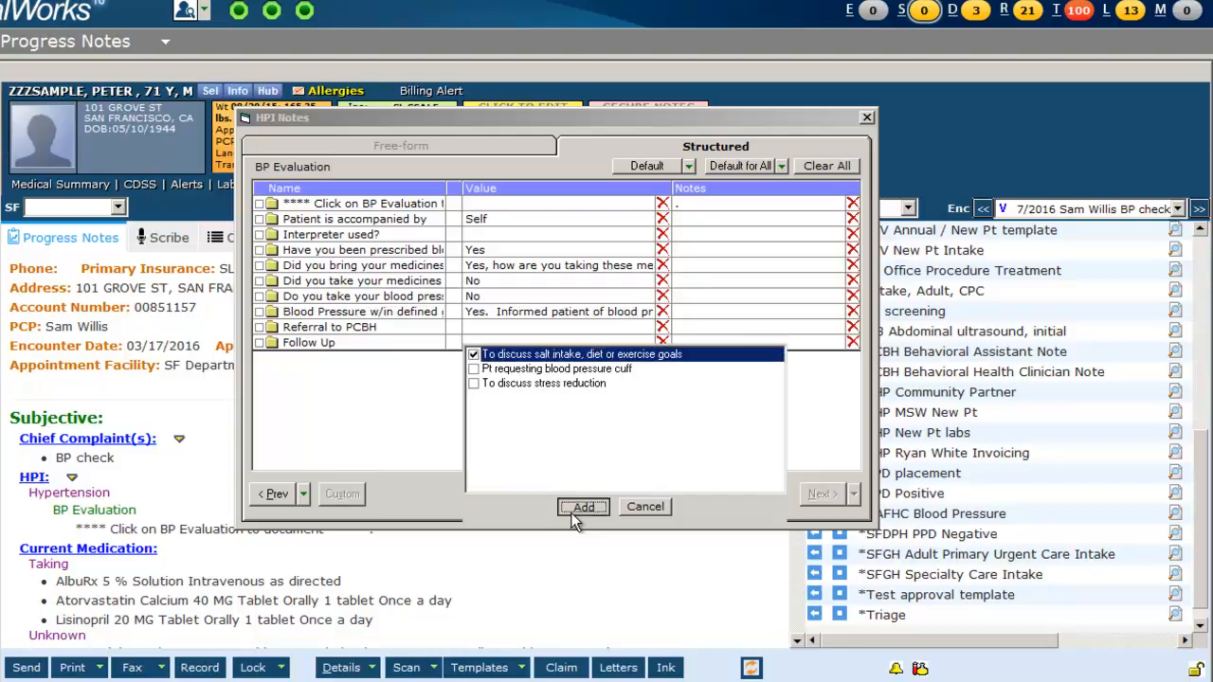
click(575, 343)
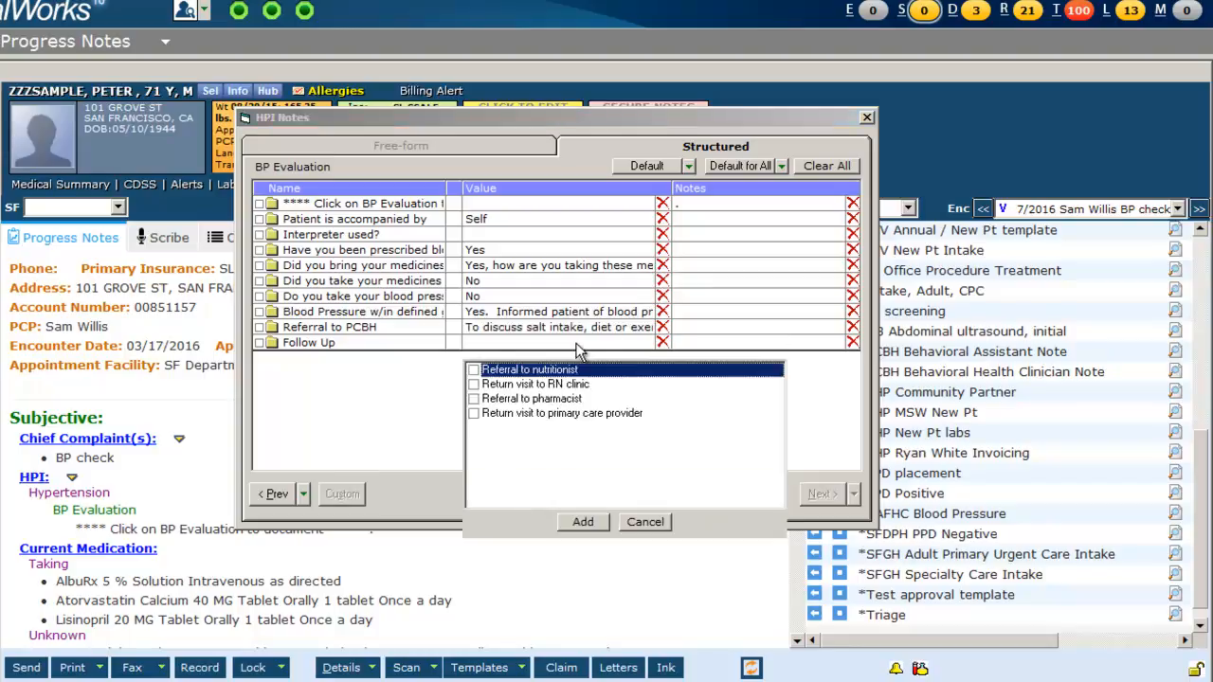
click(475, 384)
click(584, 522)
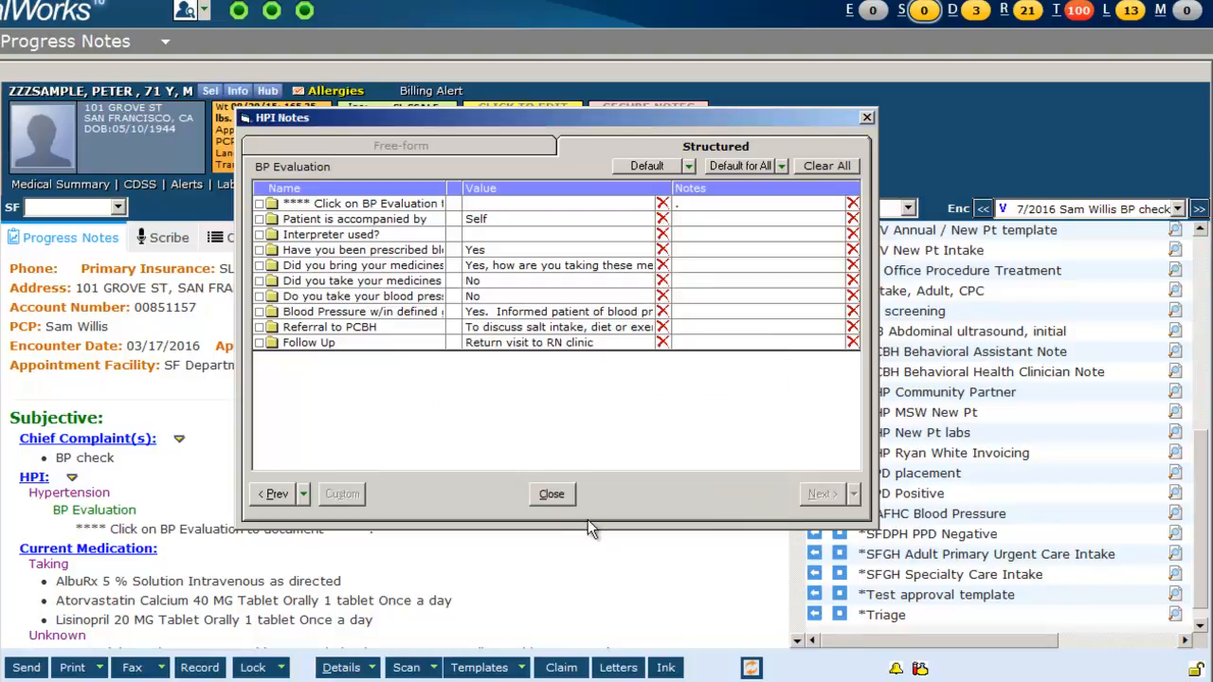
Answer "No" to the interpreter question and close the BP Evaluation
click(556, 238)
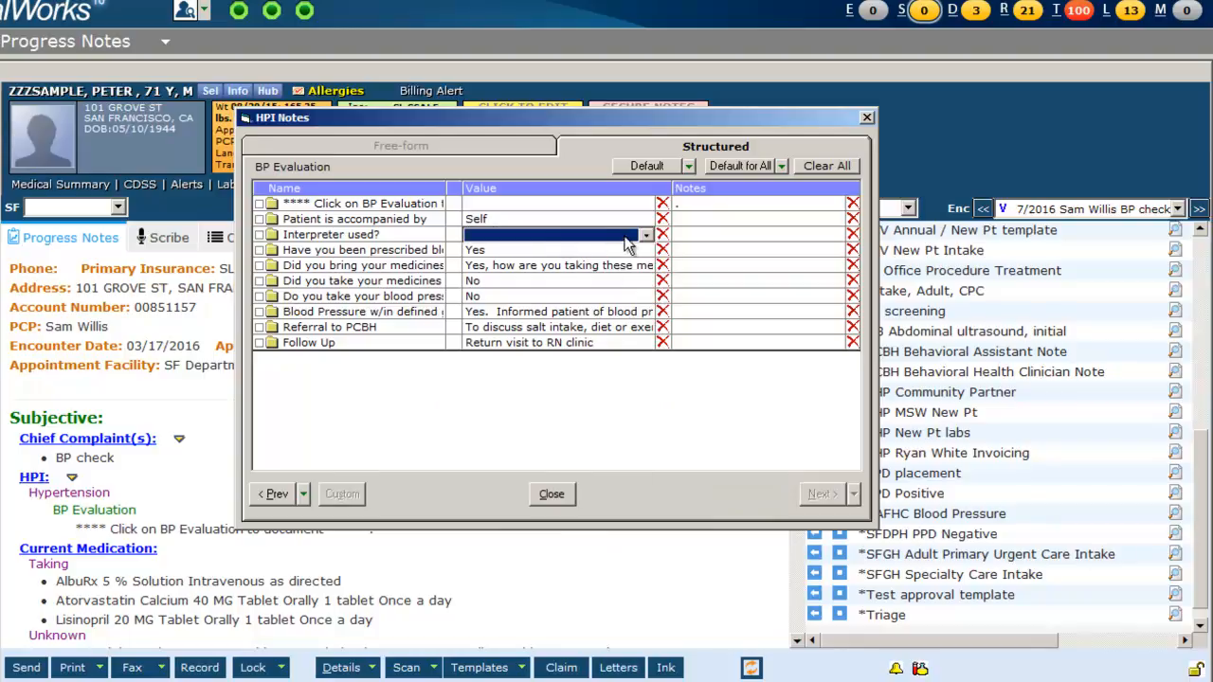
click(647, 235)
click(628, 266)
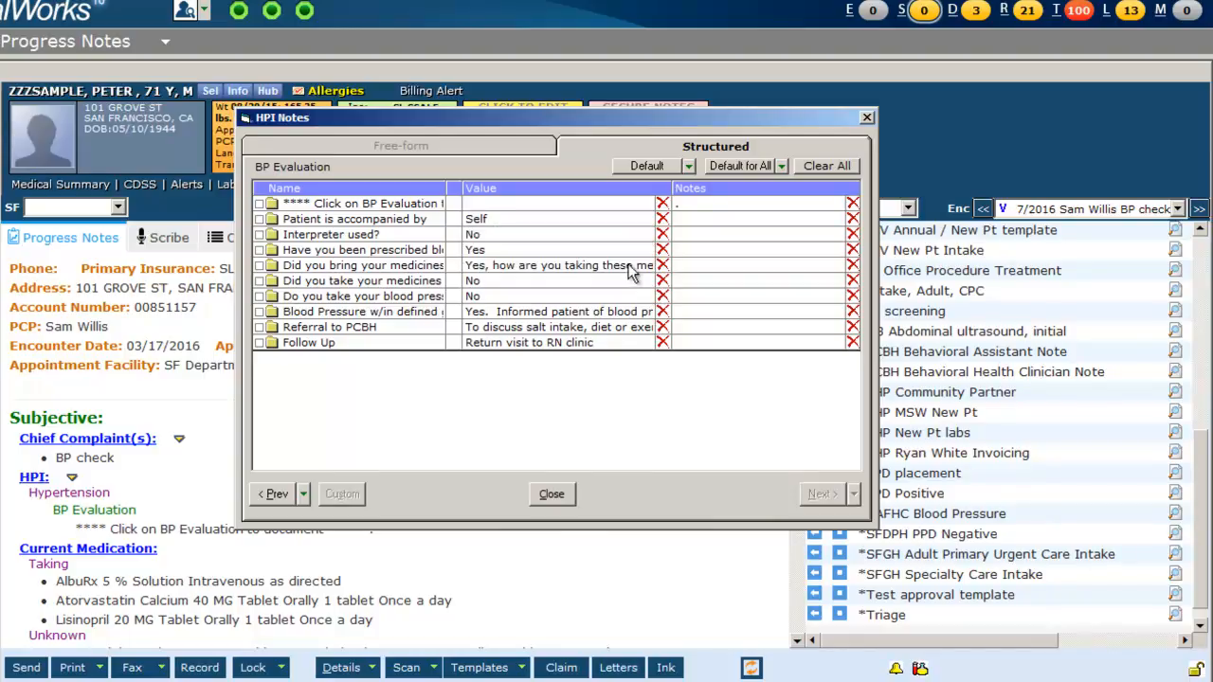
click(565, 502)
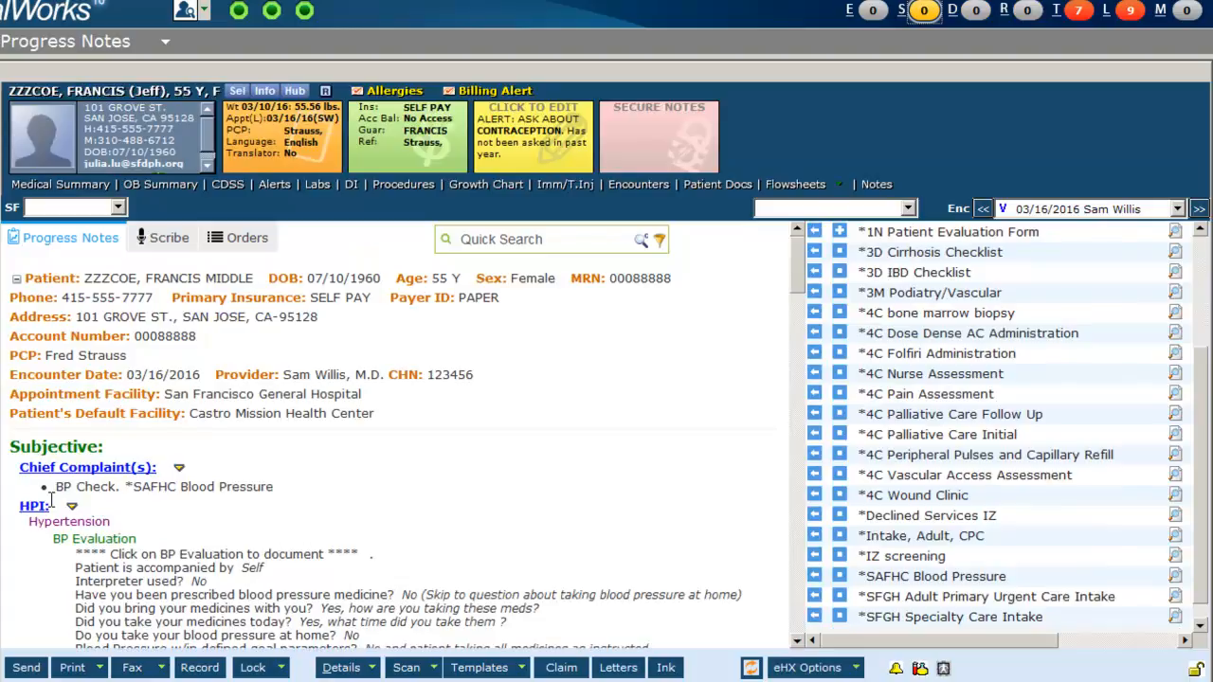
Add the note "BP within goal range" under *Nursing Assessment in HPI and return to the progress note
click(38, 508)
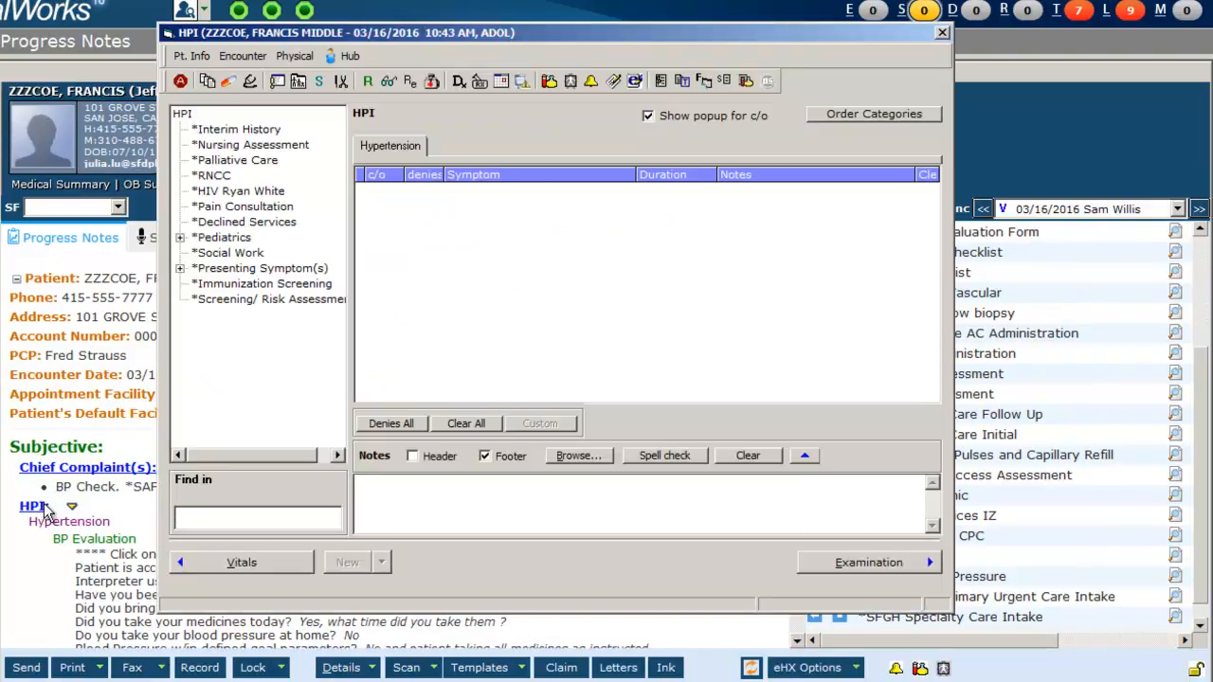
click(259, 145)
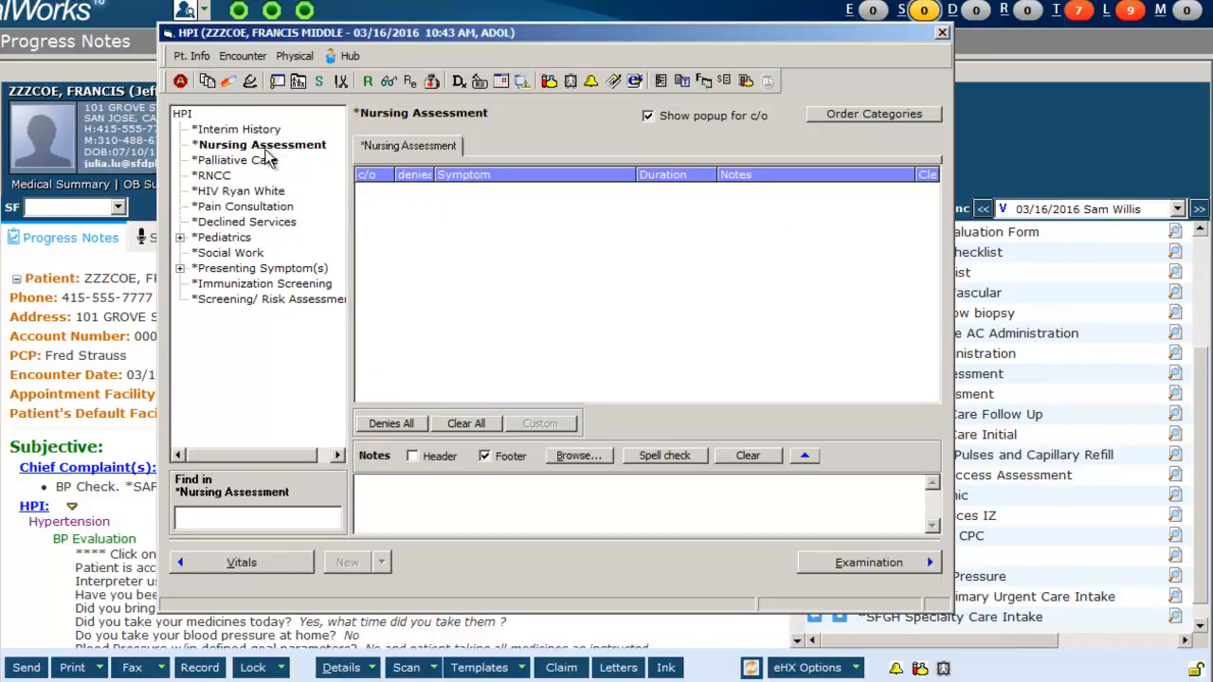
click(520, 501)
text(B)
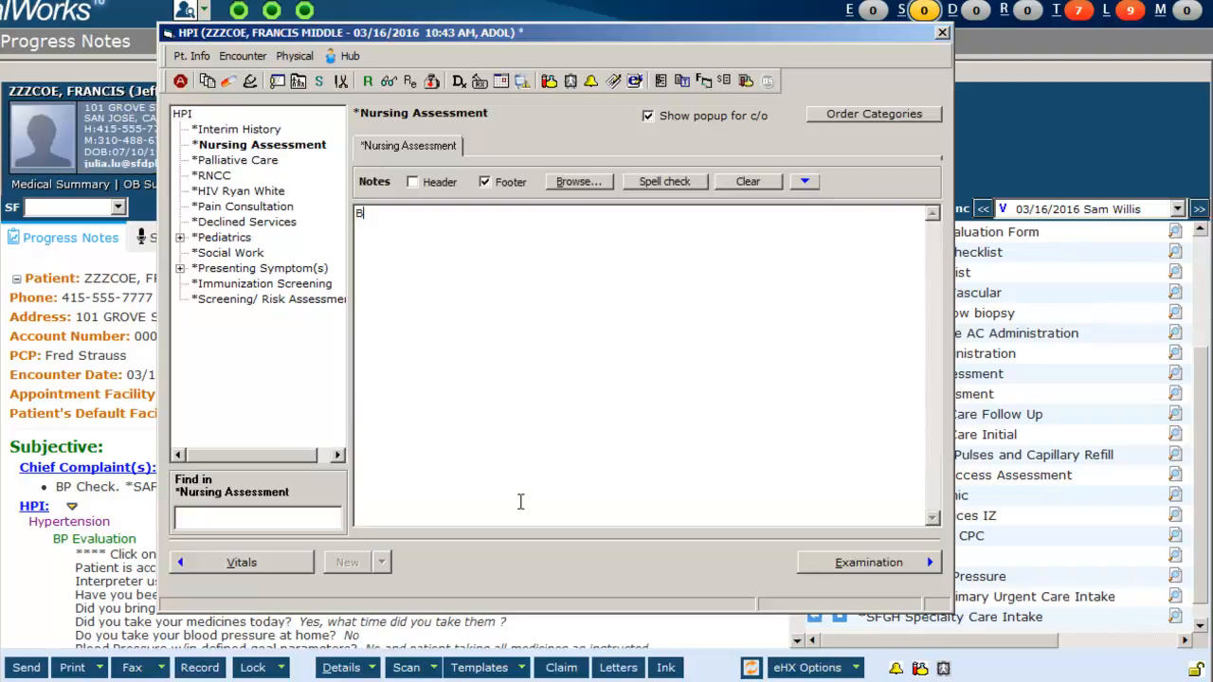
text(P within goal range)
click(943, 35)
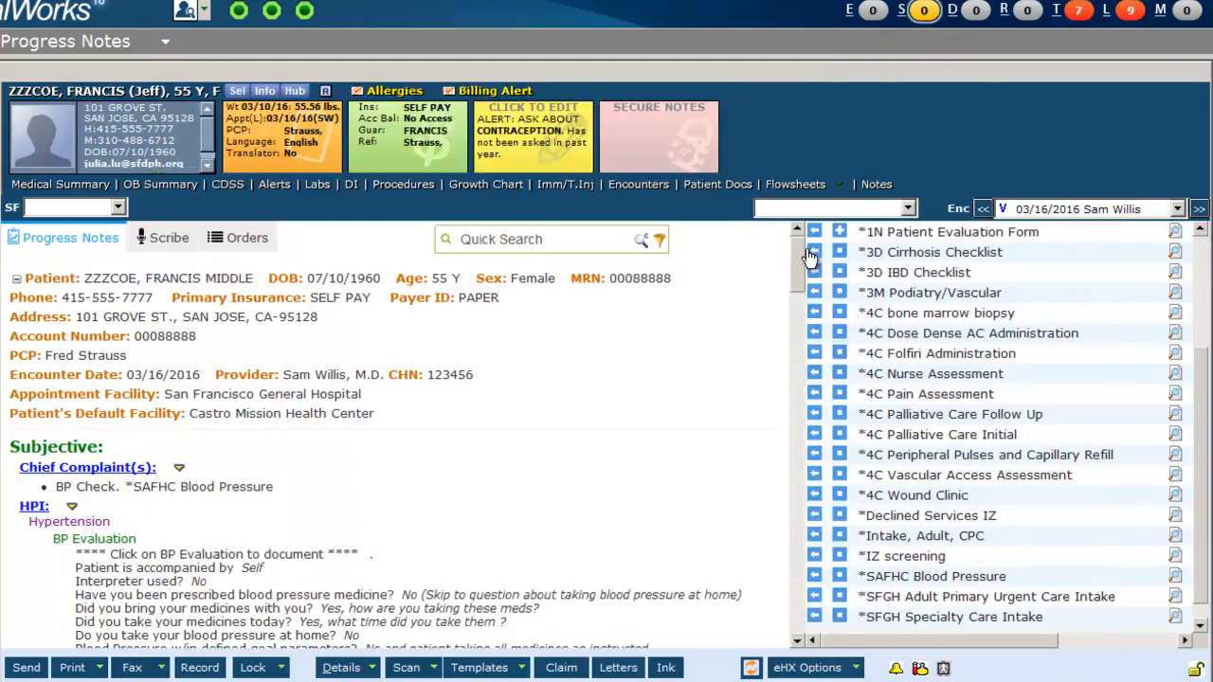
Look up "hyperten" in the note's assessments and add I10 Essential hypertension using the essential hypertension modifier
drag(792, 250, 793, 288)
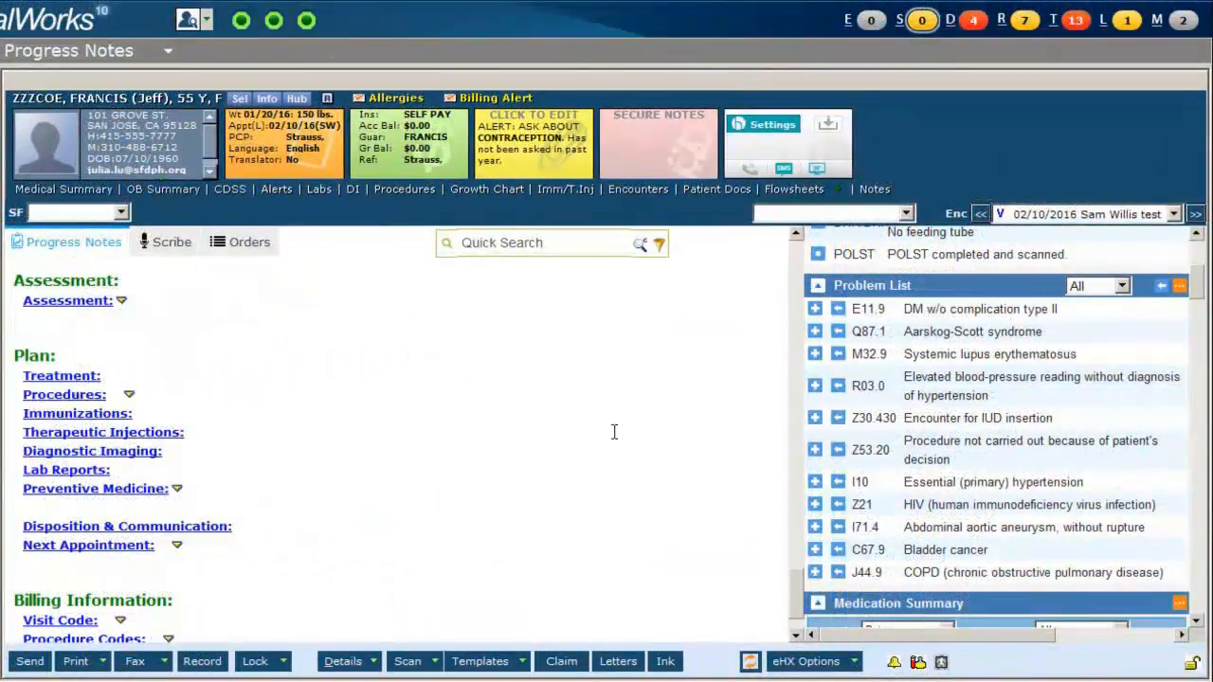
click(66, 303)
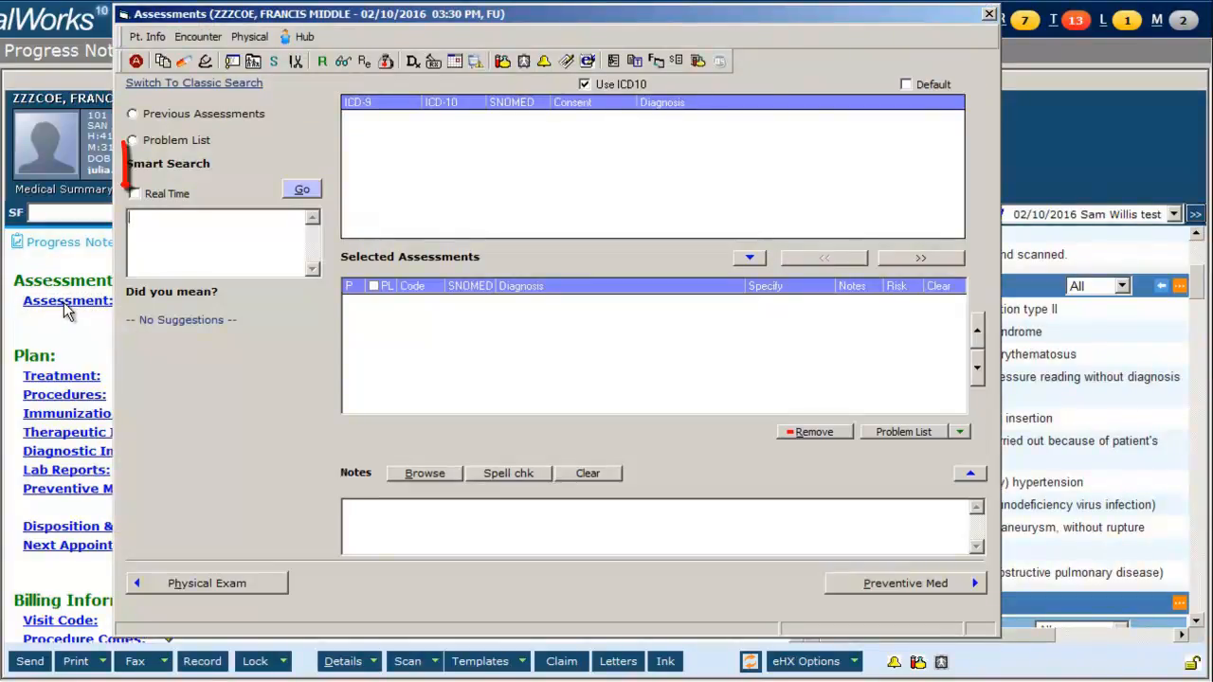
click(190, 227)
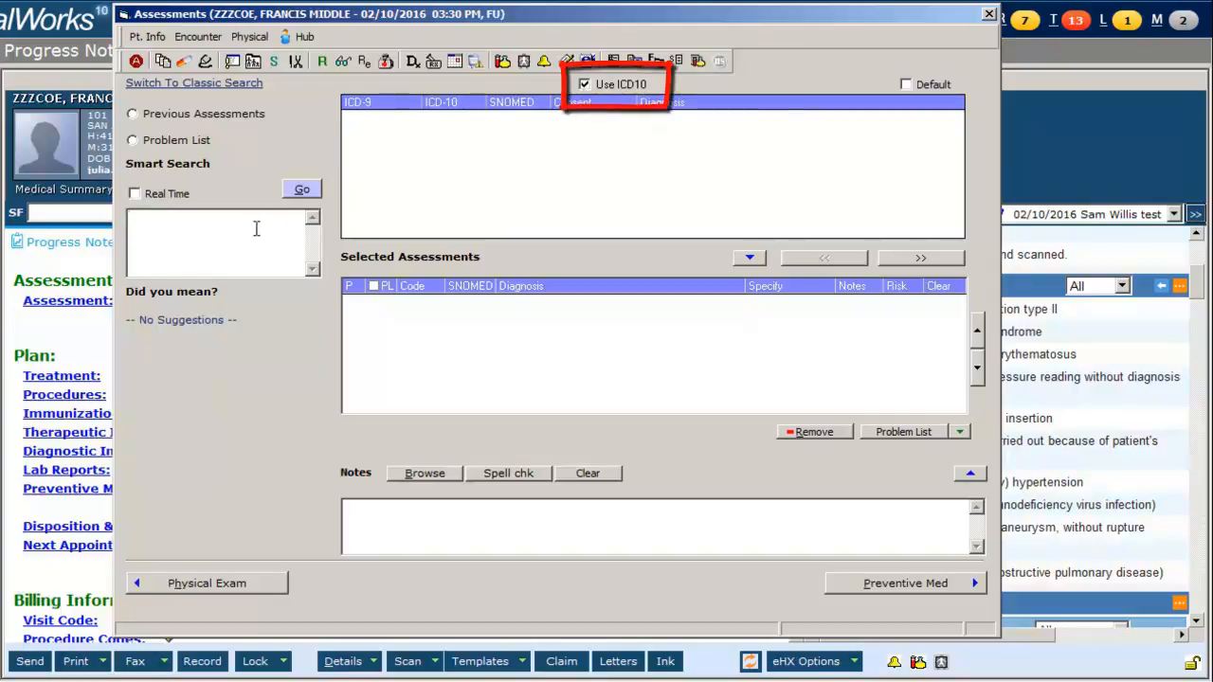
text(yperte)
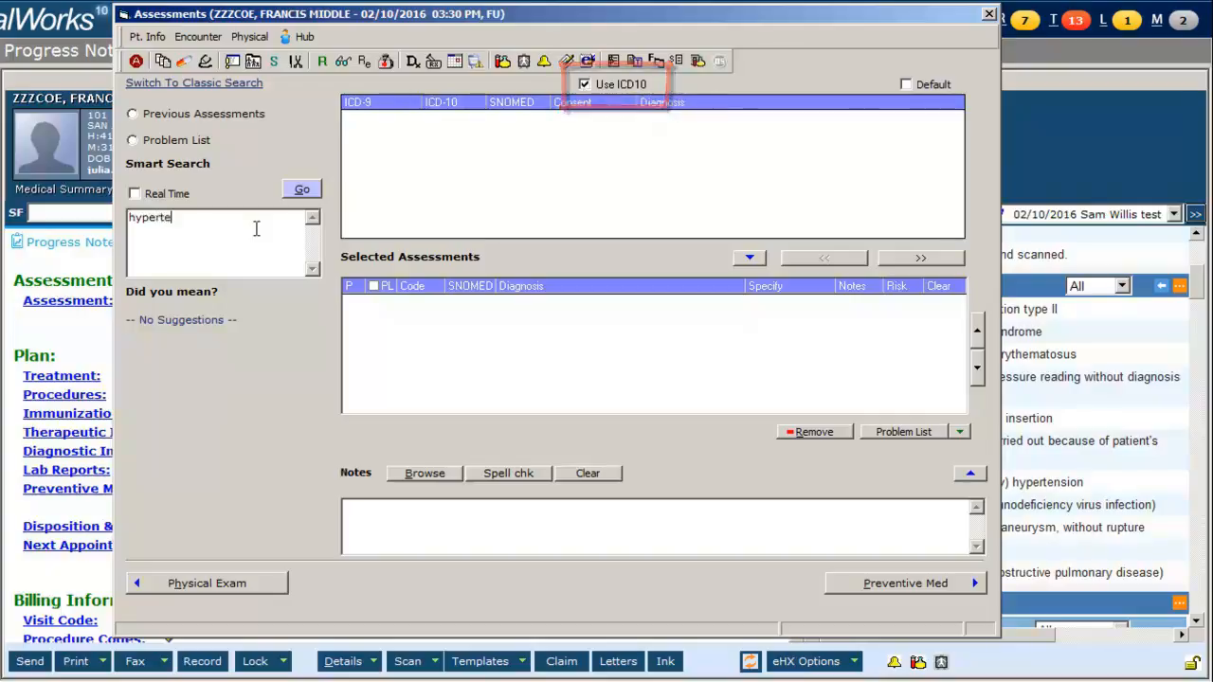
text(n)
click(301, 190)
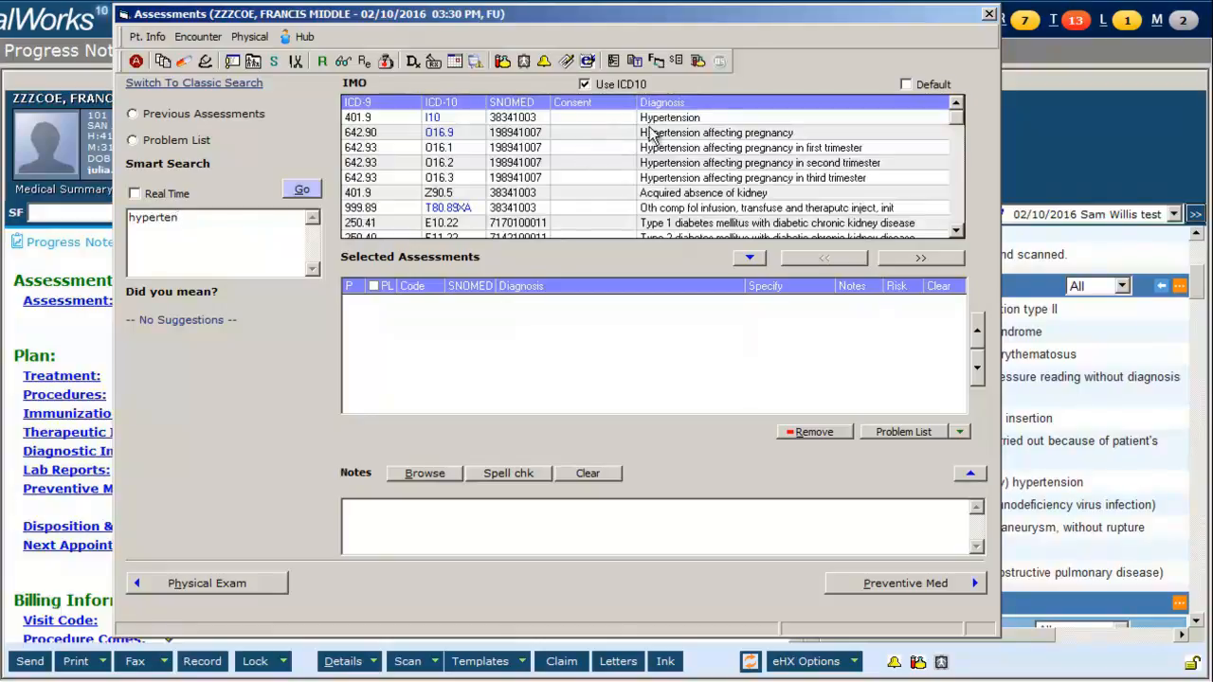
click(437, 121)
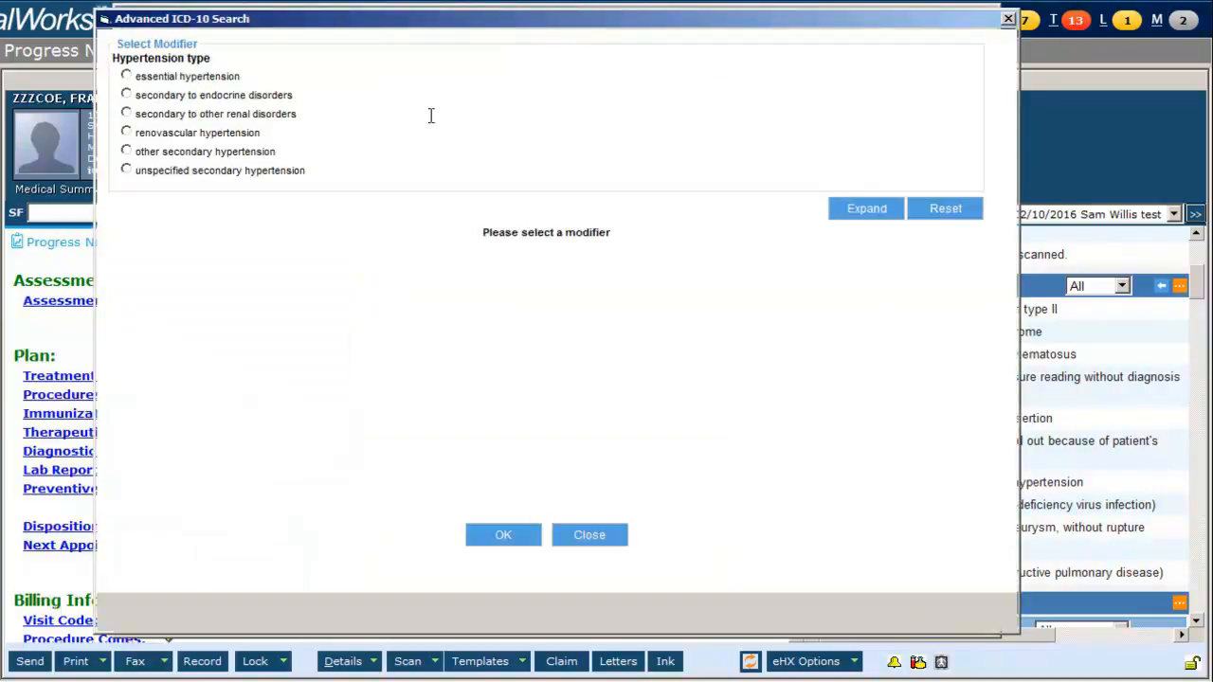
click(126, 76)
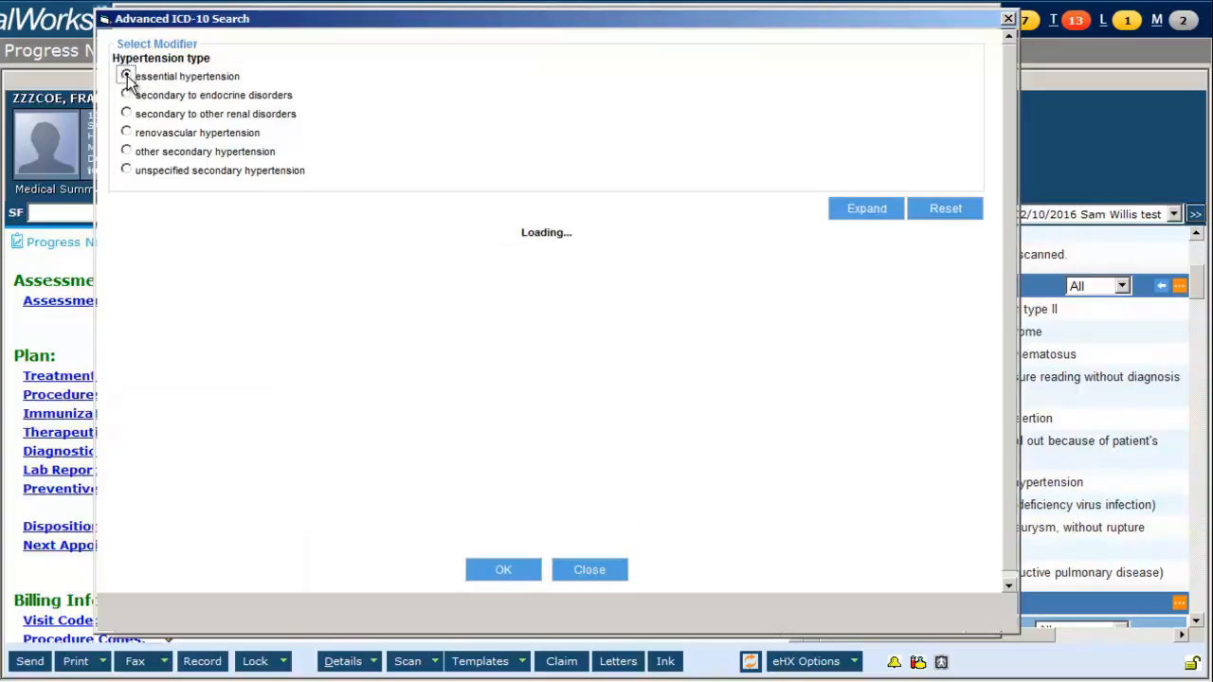
click(122, 261)
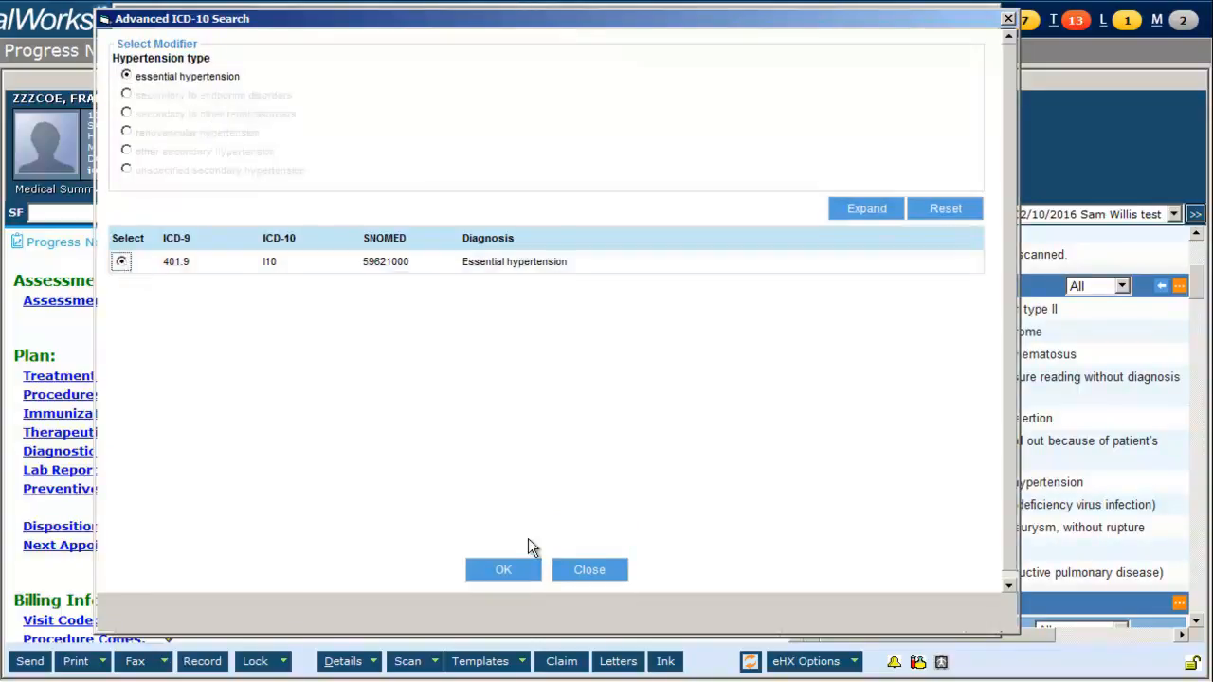
click(503, 570)
Search the diagnoses for "asthma" and add Asthma (J45.909) to the selected assessments
click(236, 235)
text(asthm)
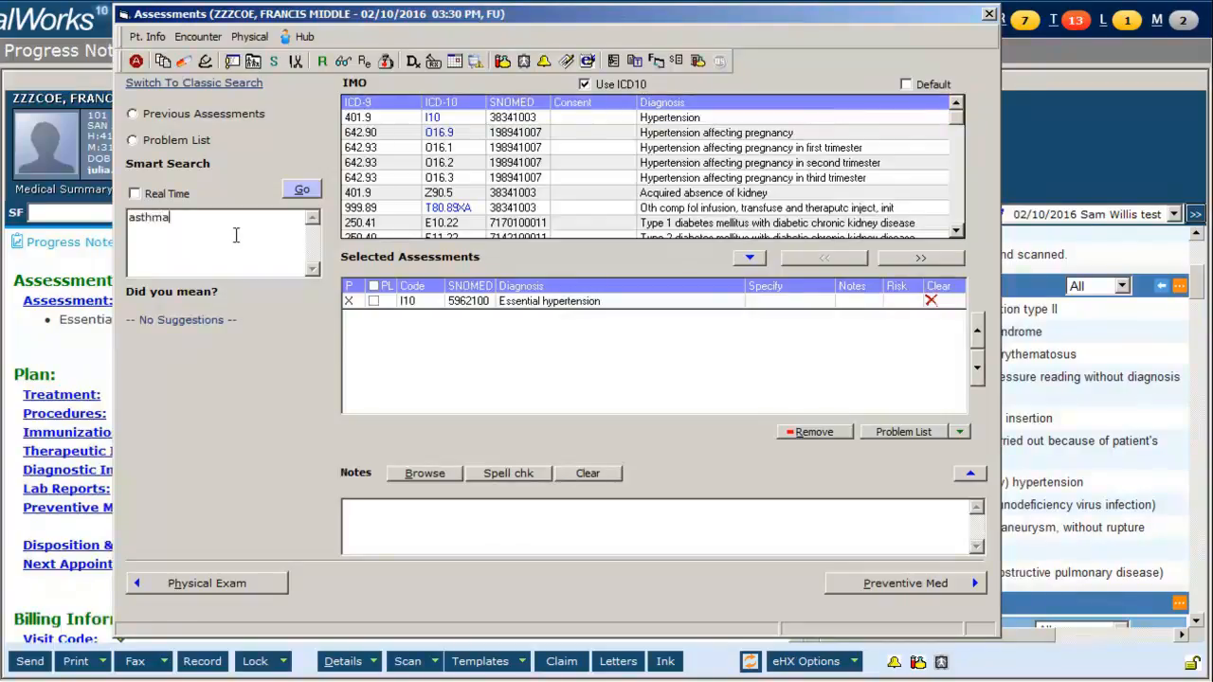
text(a)
key(Return)
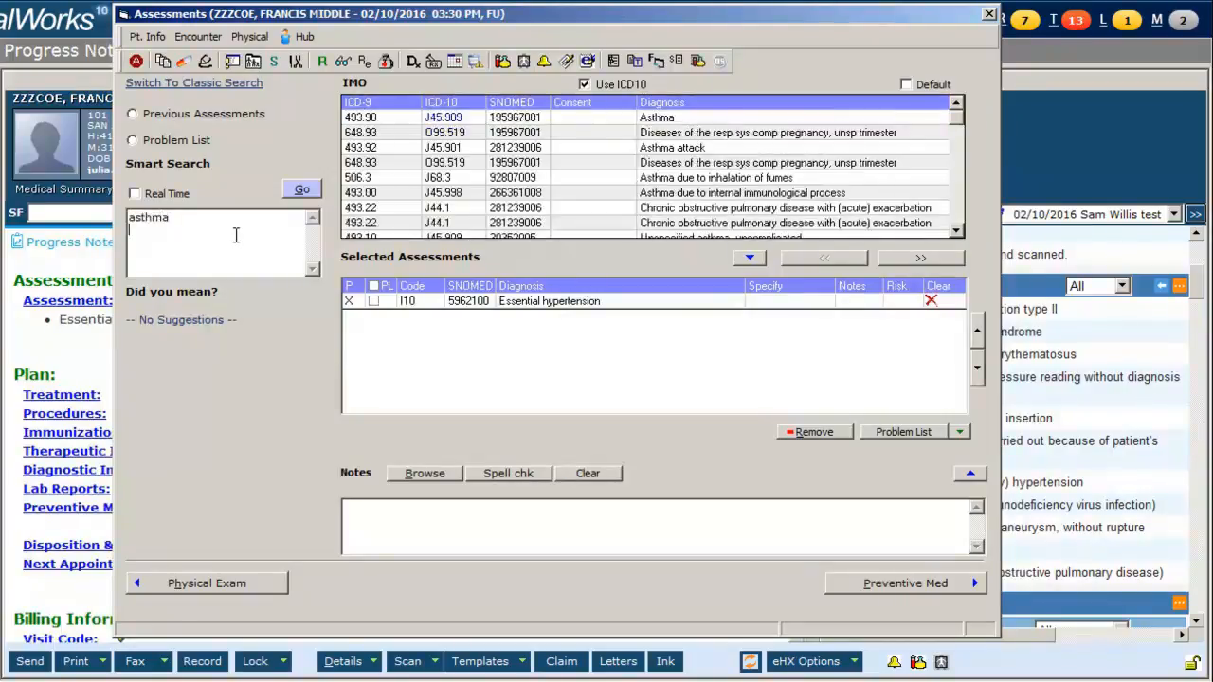
double_click(662, 119)
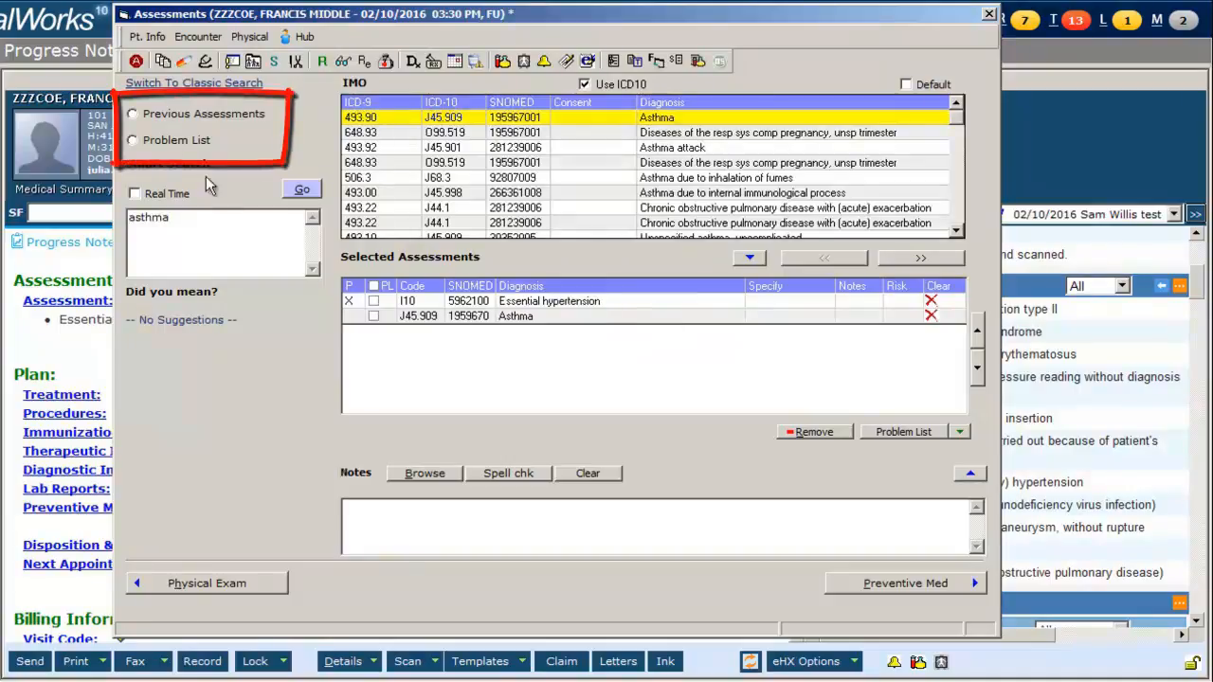
Browse the previous assessments and the problem list, and add DM w/o complication type II (E11.9) from the problem list to the selected assessments
click(134, 114)
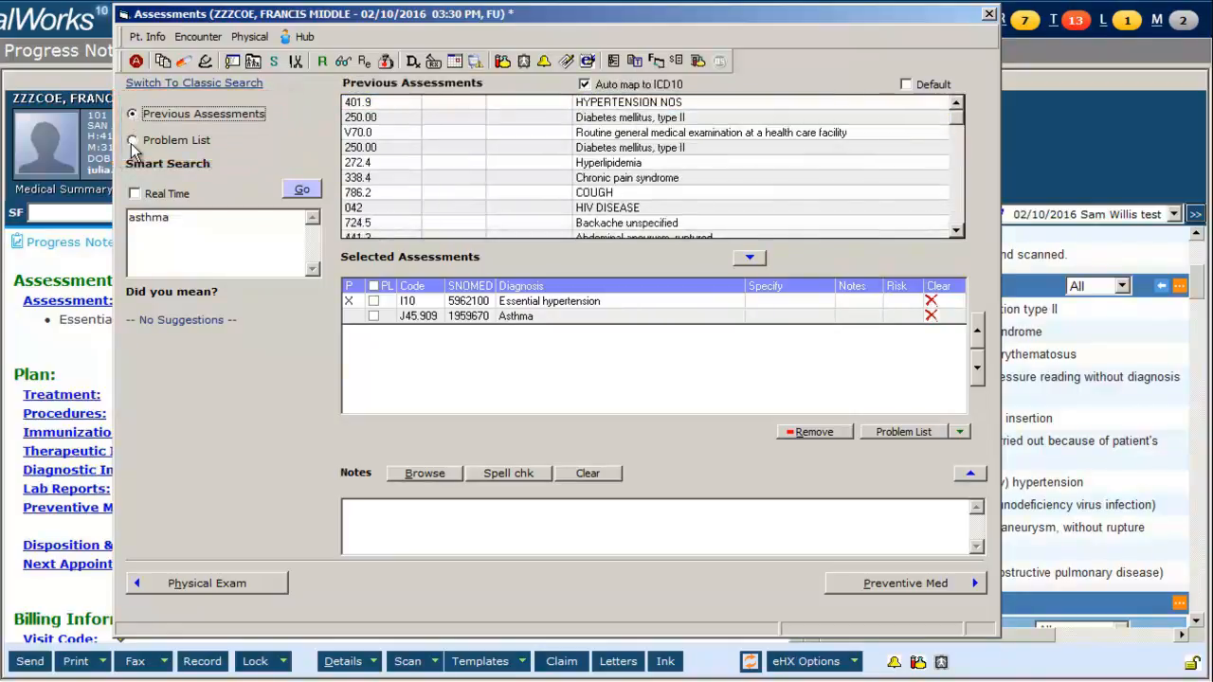
click(133, 142)
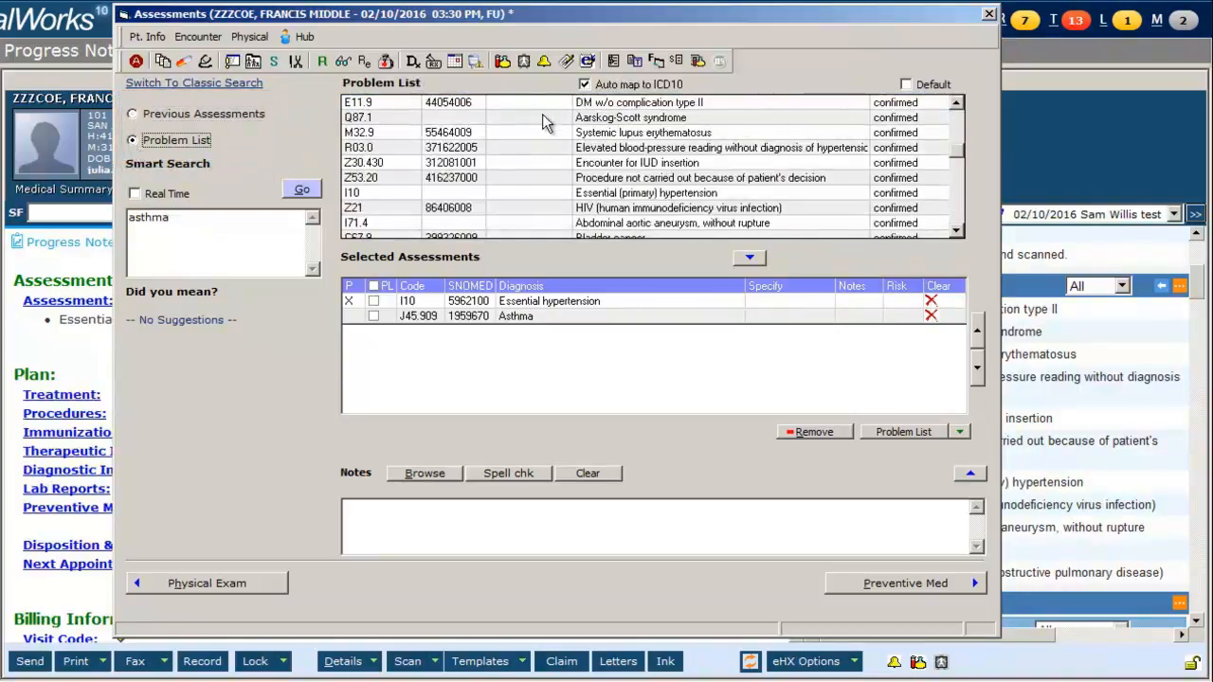
click(599, 104)
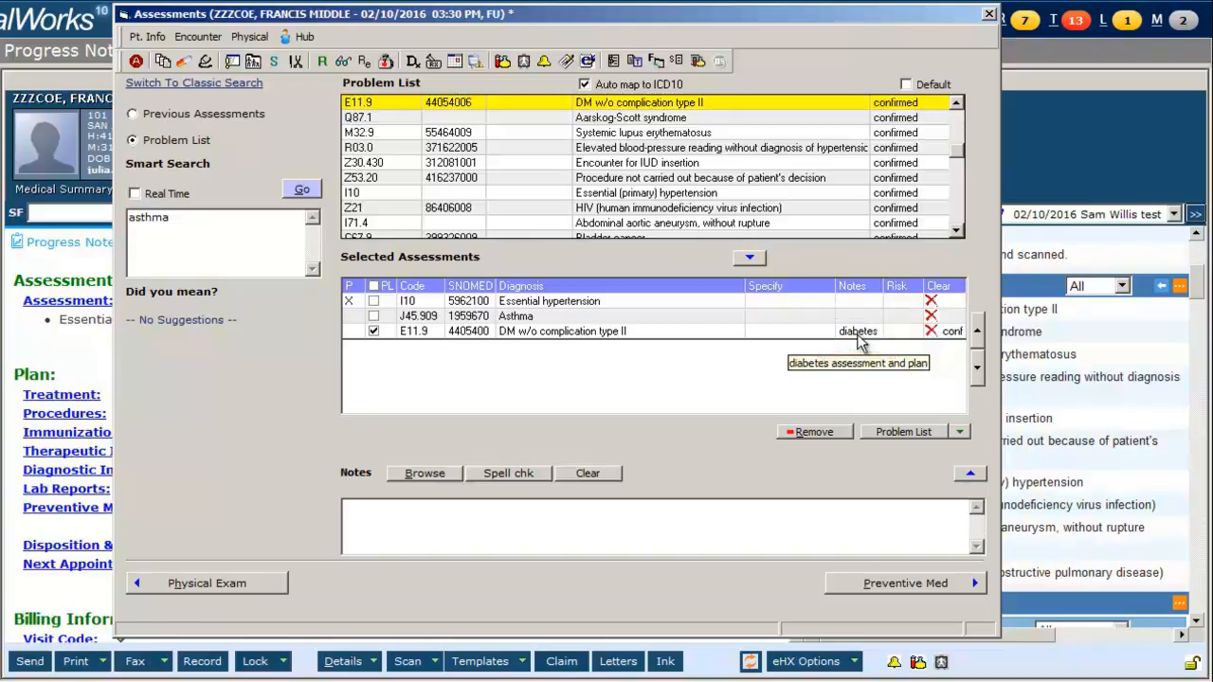
Make DM w/o complication type II the primary diagnosis, and flag Essential hypertension and Asthma for the problem list
click(348, 331)
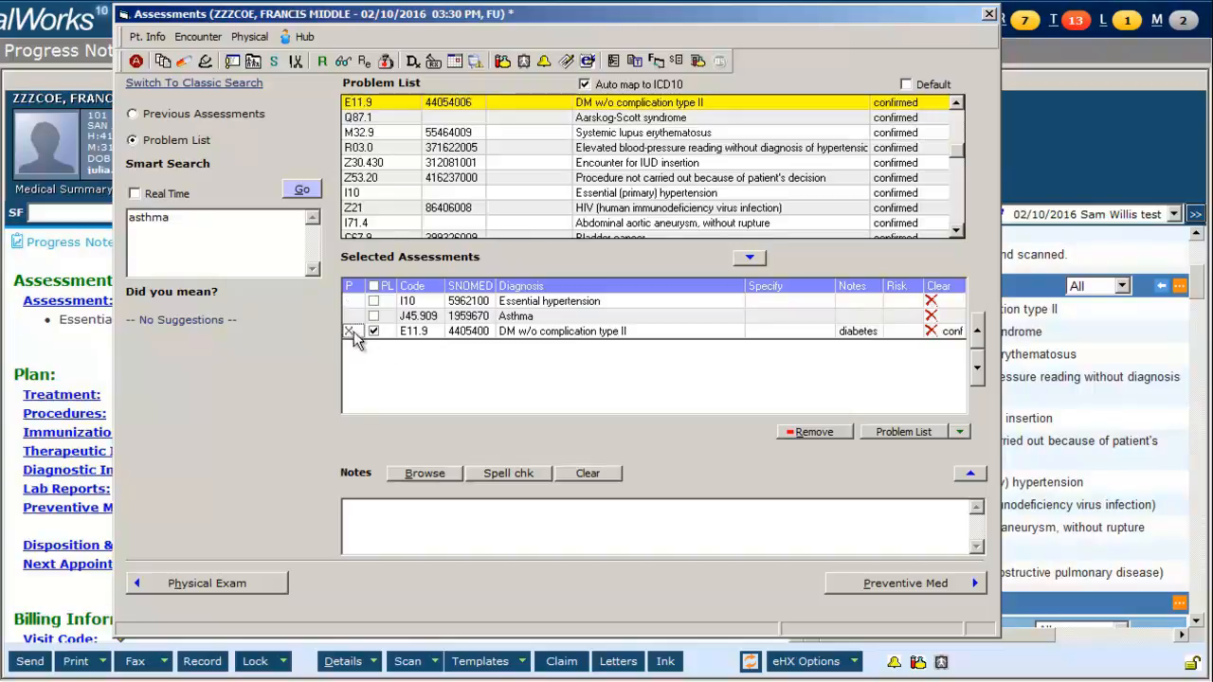
click(374, 302)
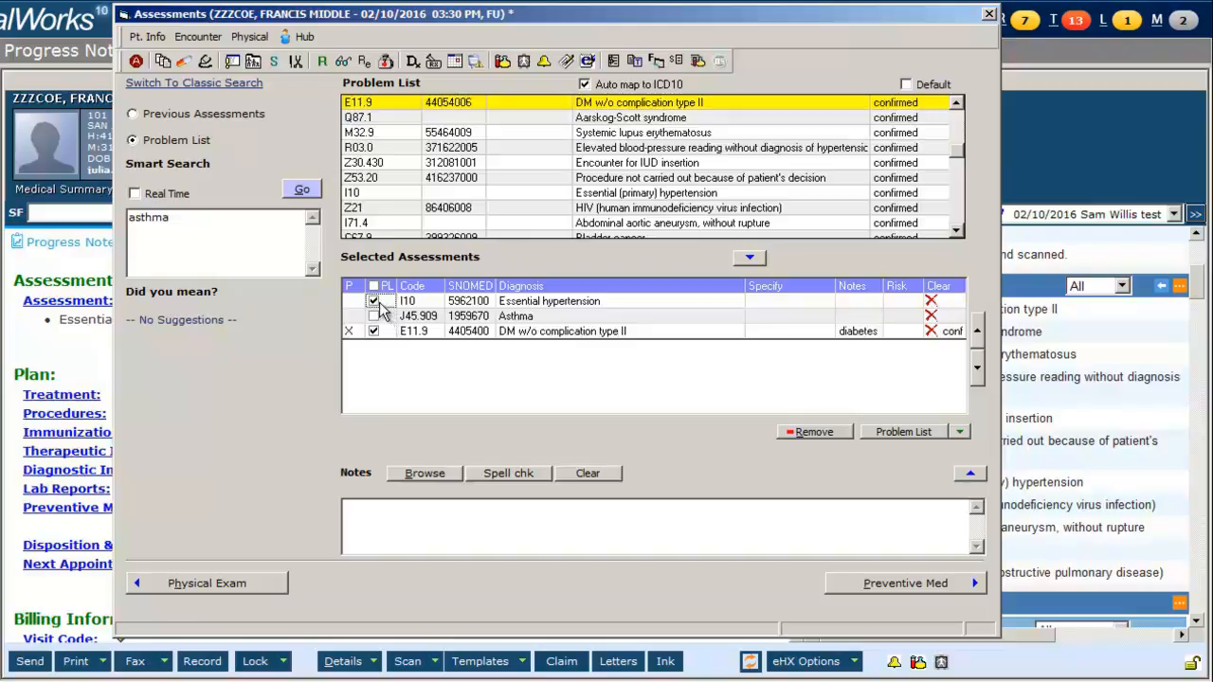
click(374, 316)
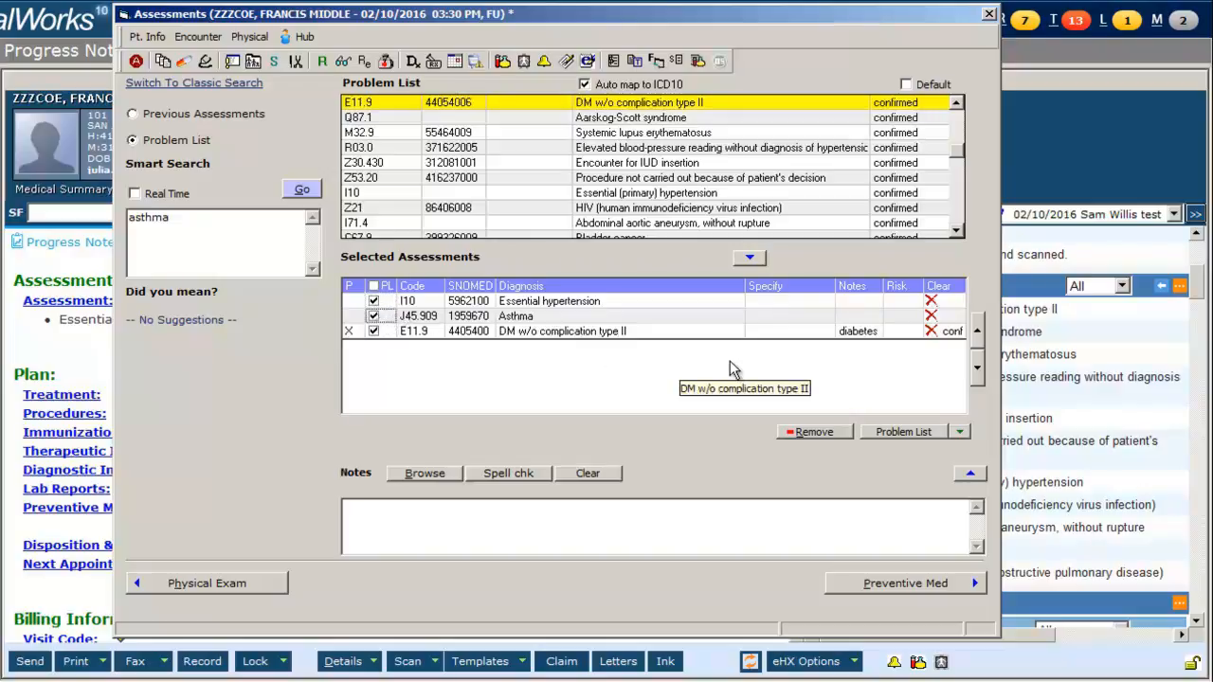
Remove Asthma from the selected assessments and return to the progress note
click(544, 321)
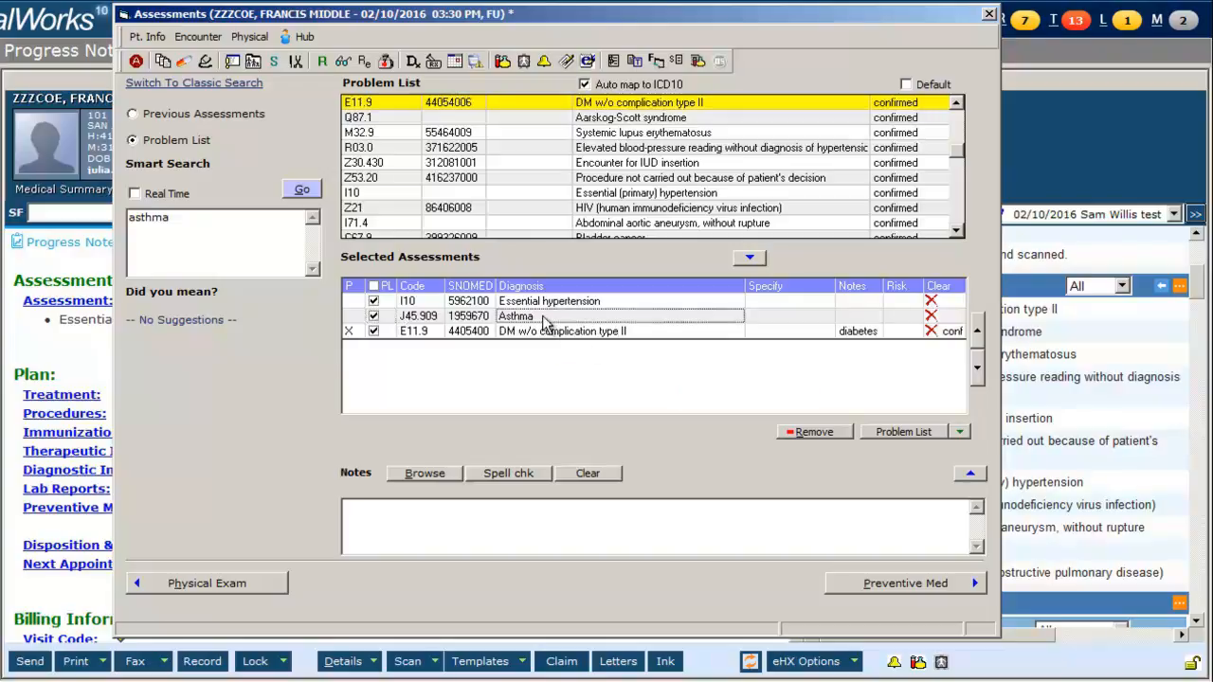
click(812, 433)
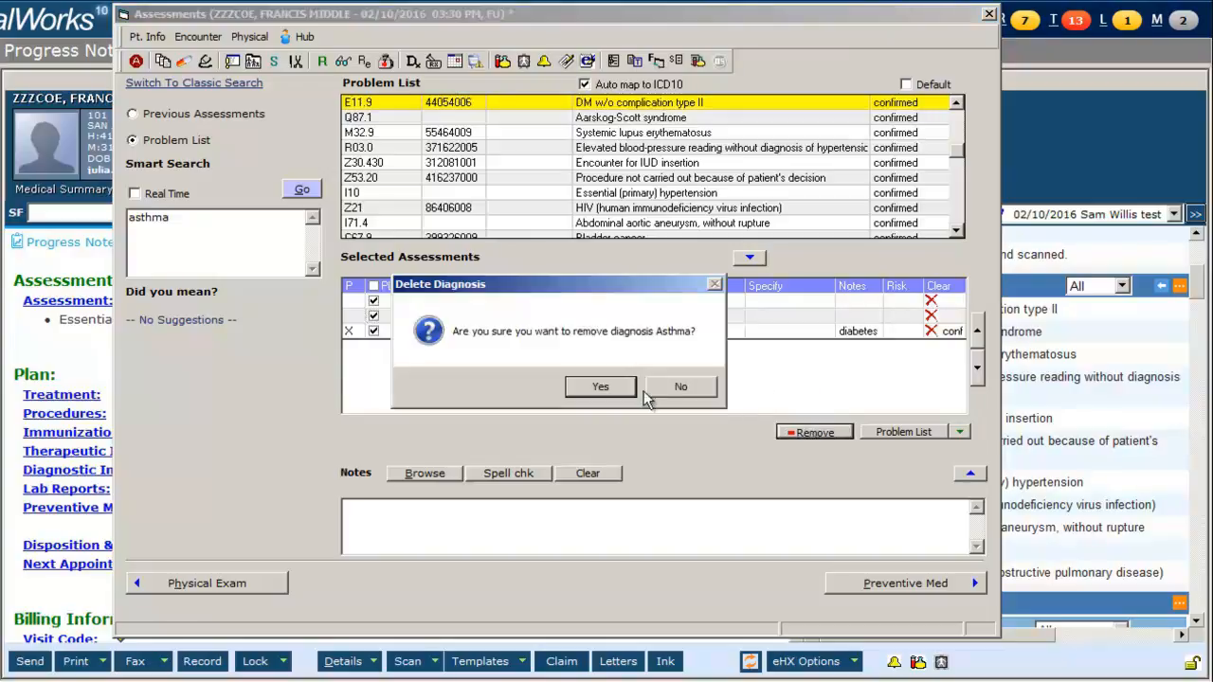
click(611, 385)
key(Escape)
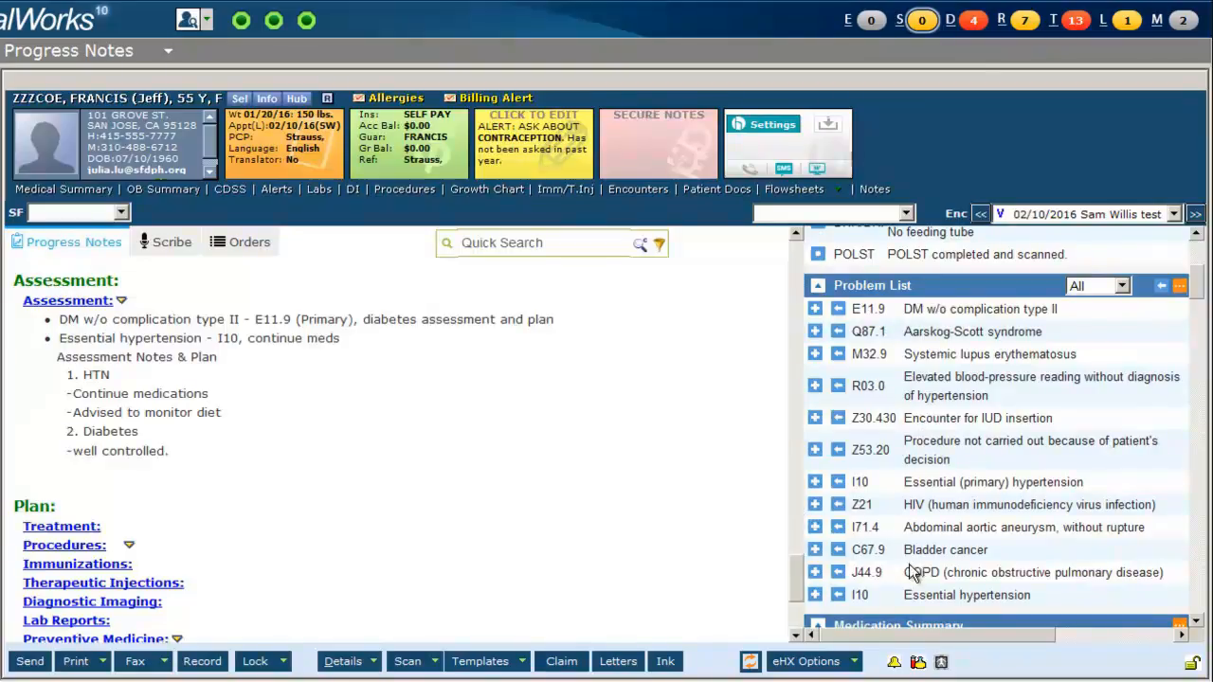
Bring COPD (J44.9) from the overview's problem list into the progress note's assessment
click(839, 577)
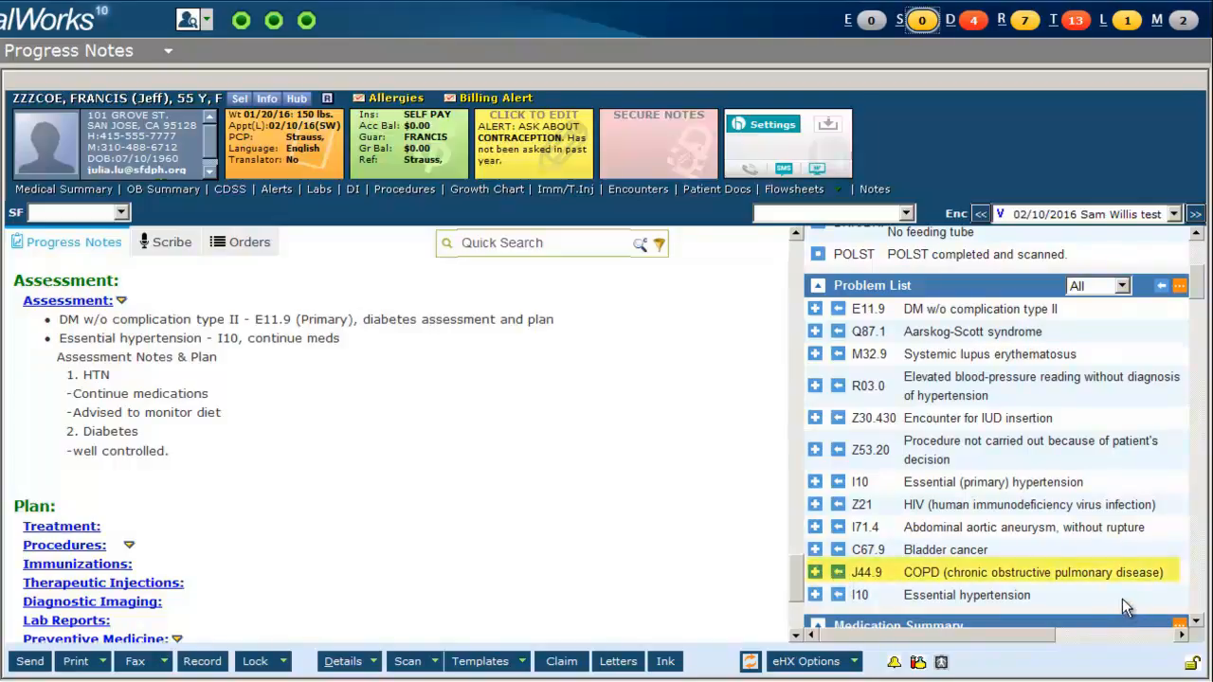
click(837, 573)
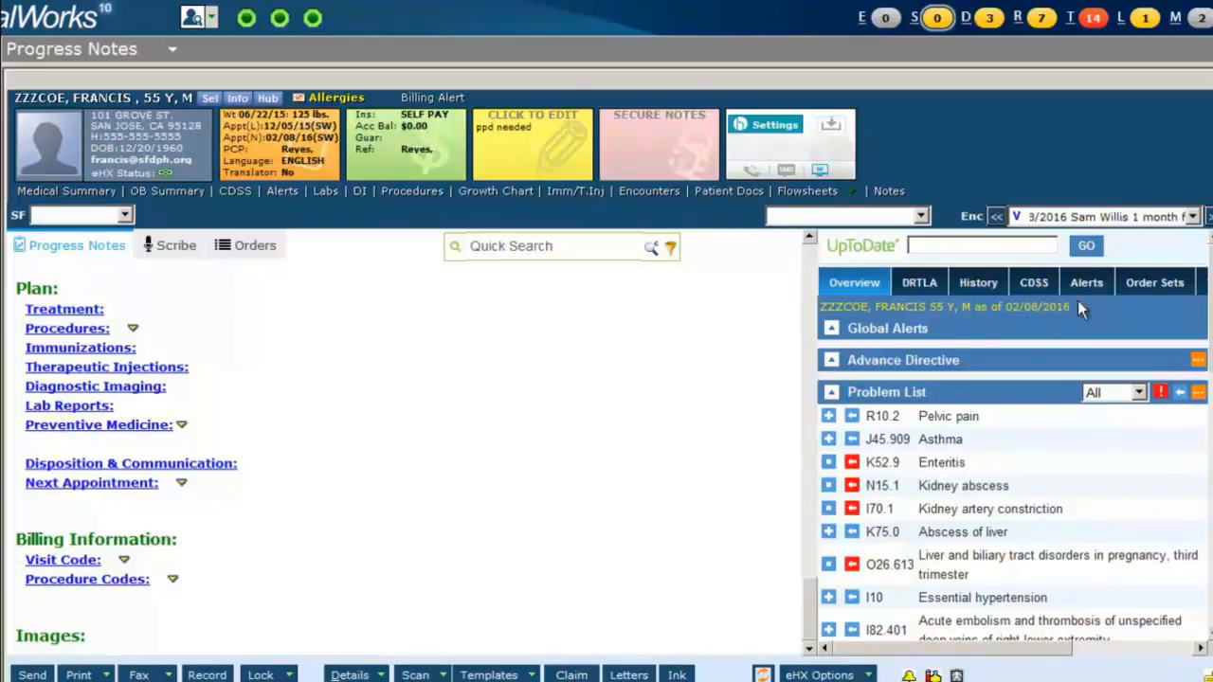
Show the favorite order sets, open Treatment from the plan, and view the entries for Essential hypertension, Pelvic pain and Asthma
click(1142, 283)
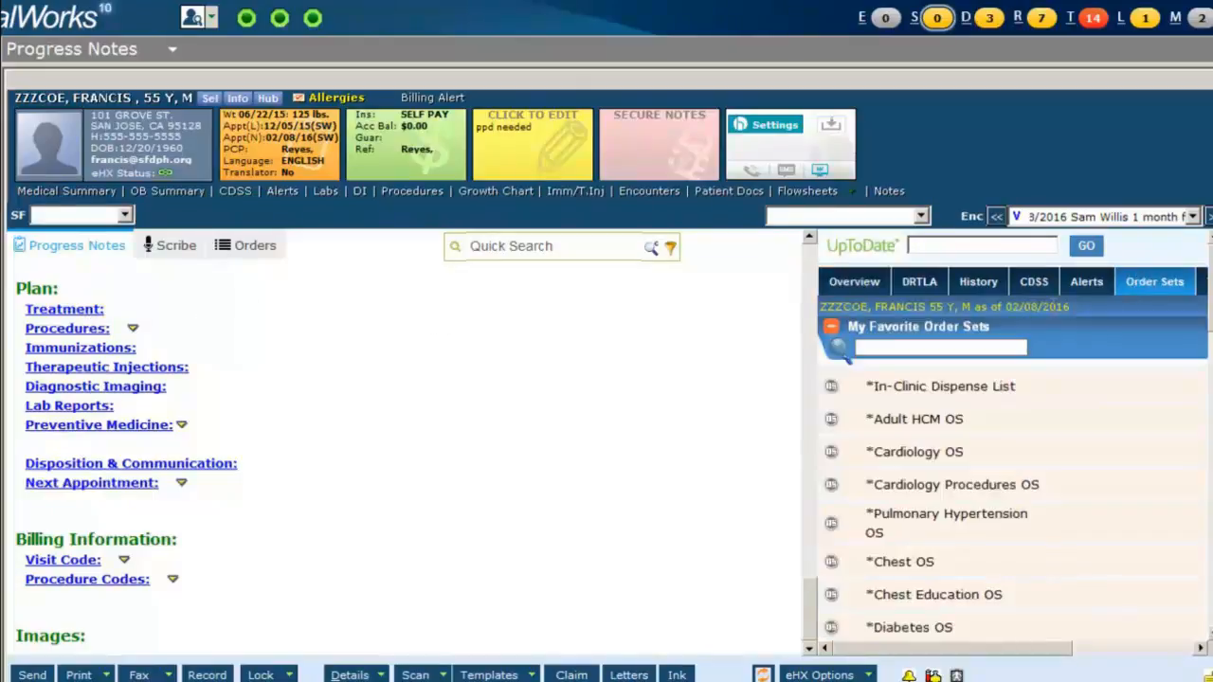
click(85, 311)
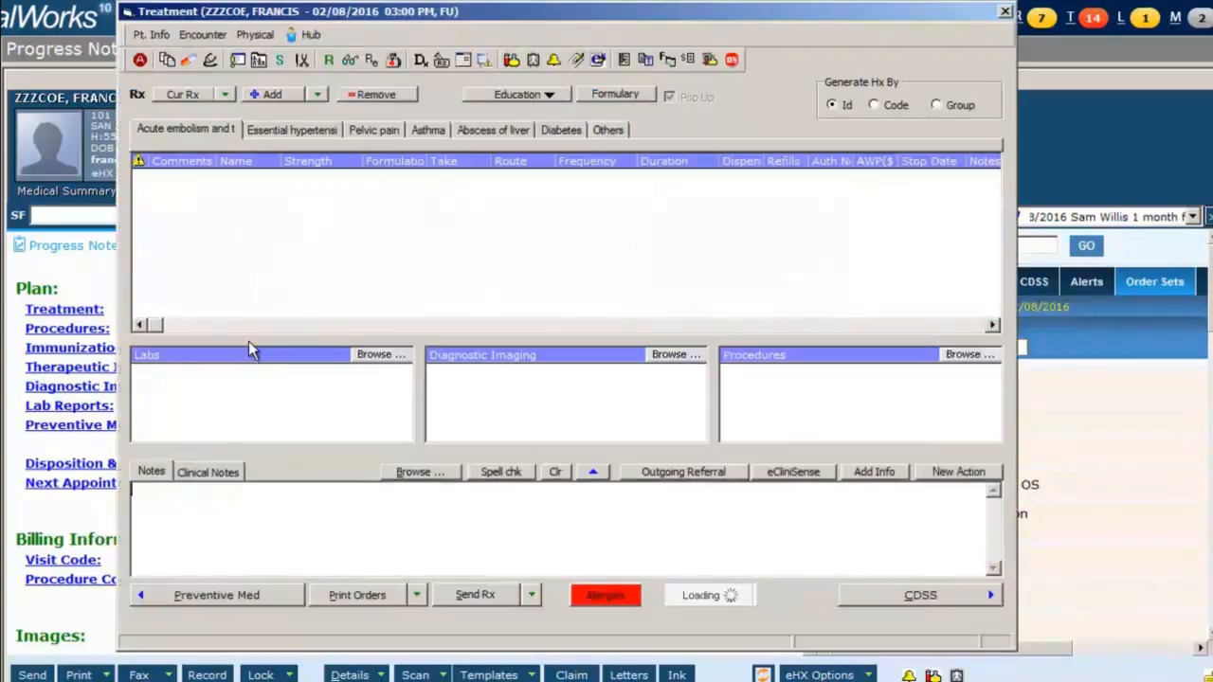
click(265, 132)
click(379, 132)
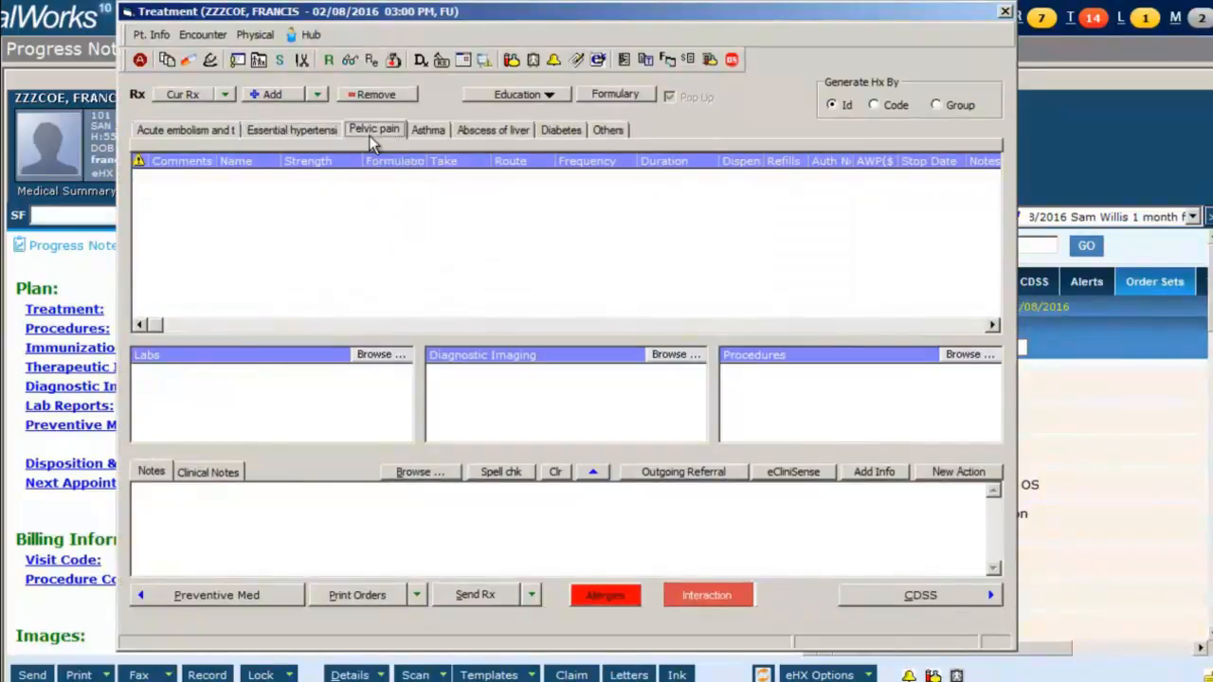
click(427, 132)
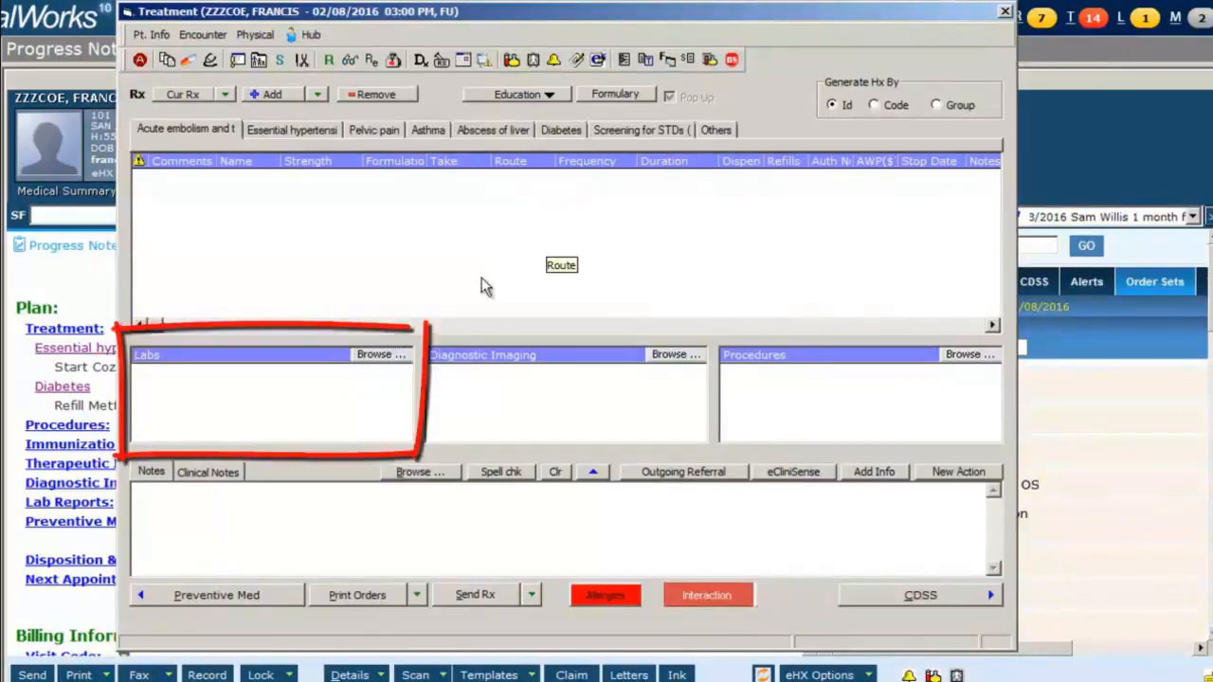
Start a lab order with only Diabetes (E11.9) as diagnosis, look up "a1" and add A1C (GLYCOSYLATED HEMOGLOBIN) (Lav) to today's orders
click(374, 360)
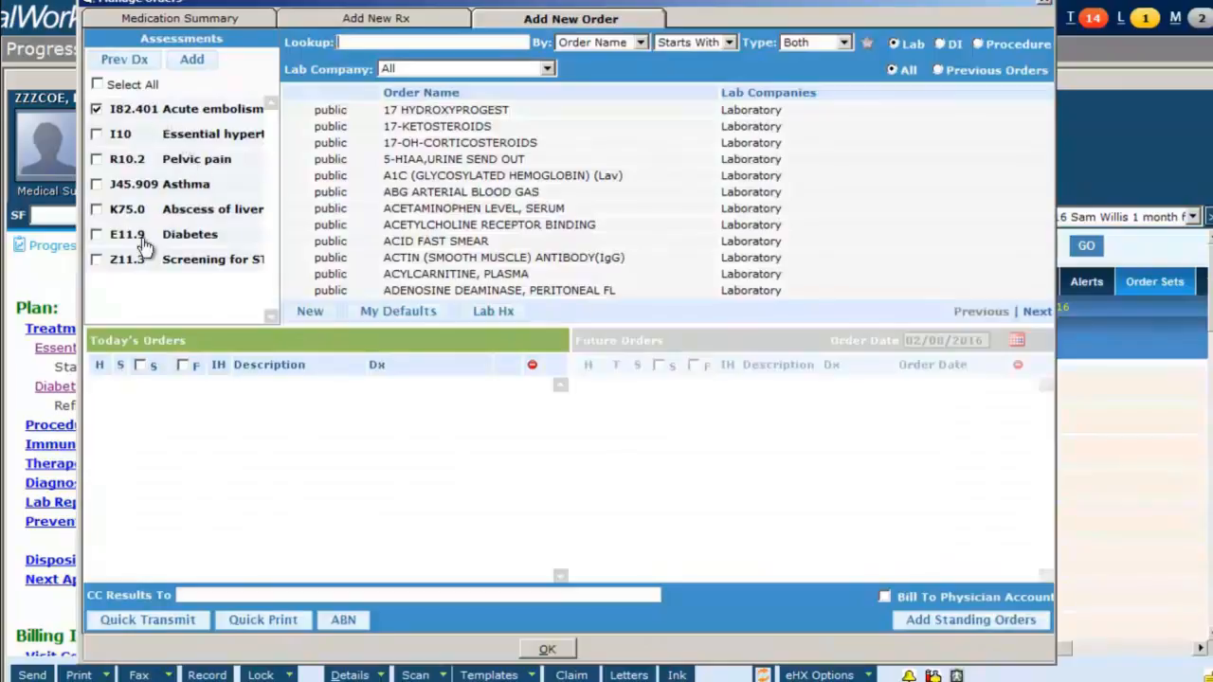
click(97, 235)
click(96, 109)
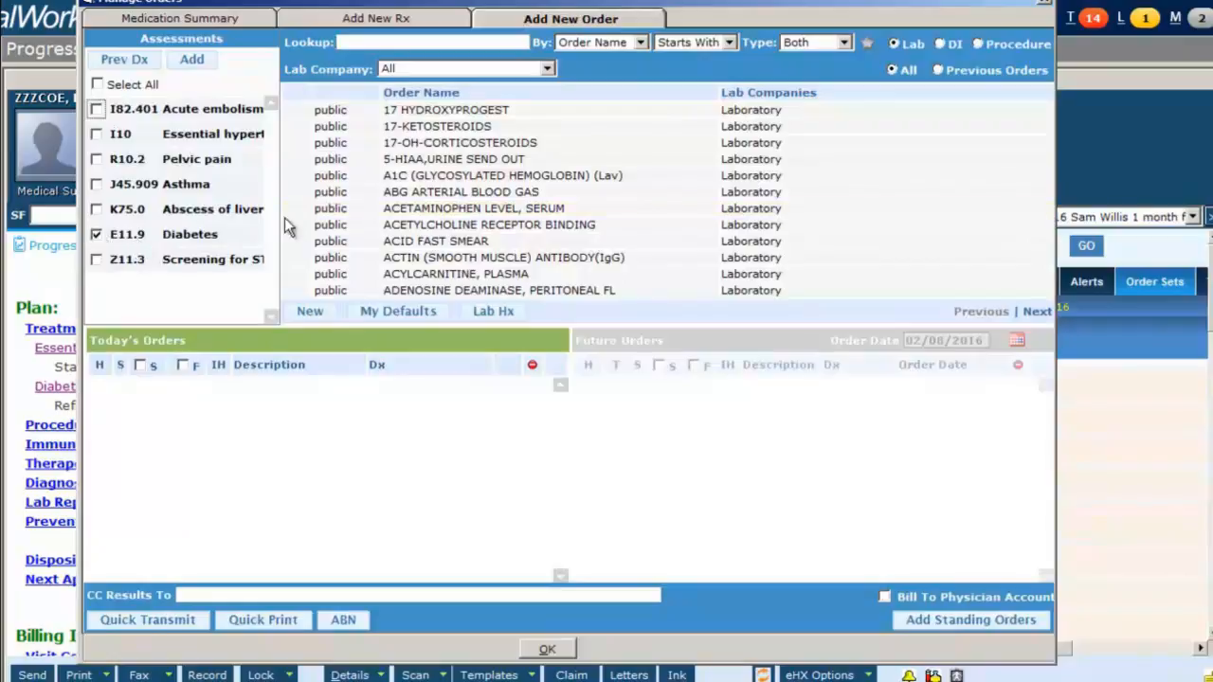
click(363, 41)
text(a1)
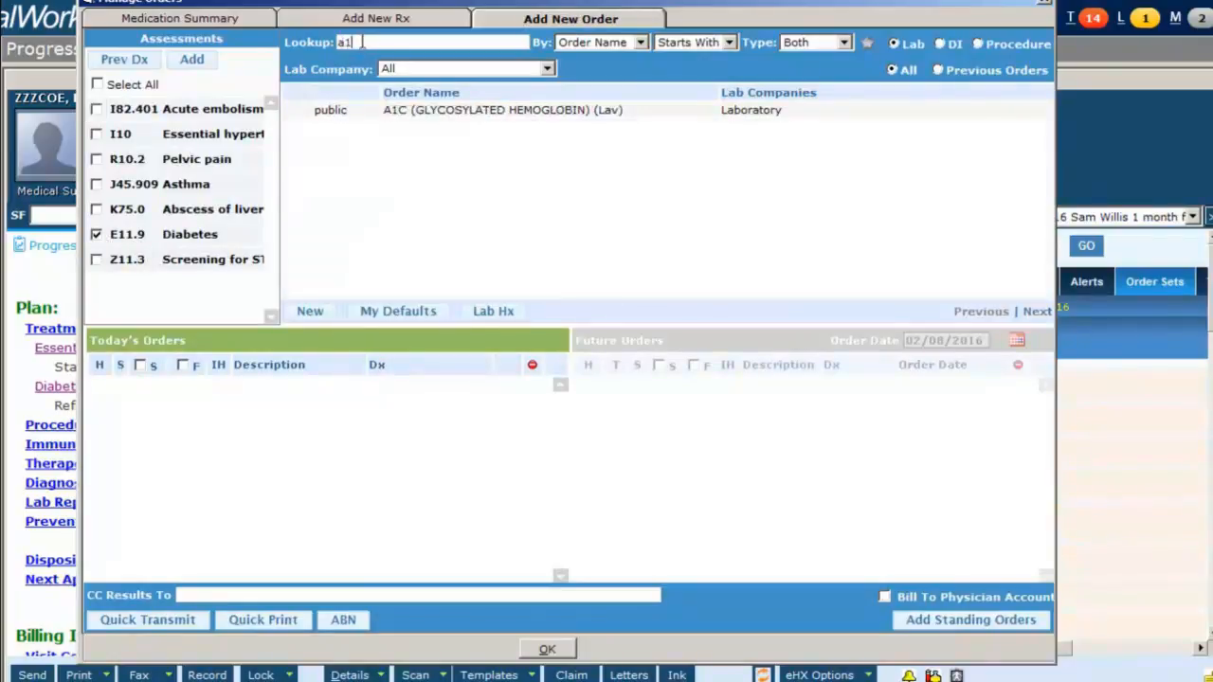
click(453, 111)
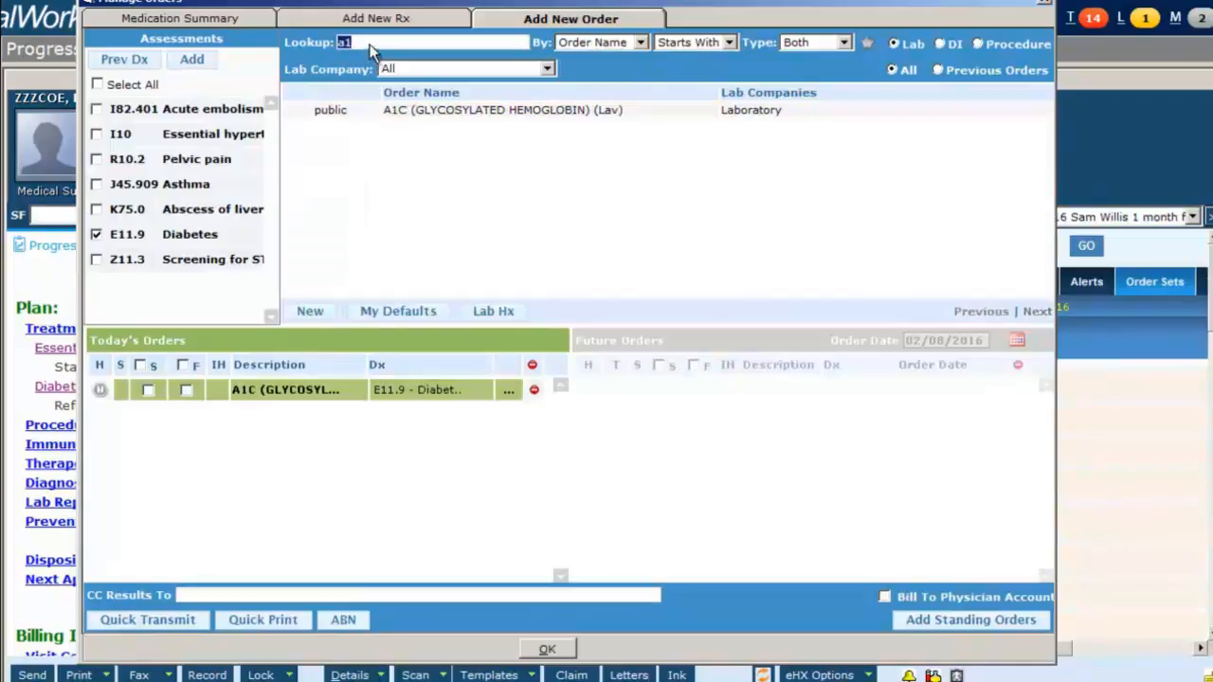
Look up "alt" and "lipid" and add ALT - ALANINE AMINOTRANSFERASE and the fasting LIPID PANEL to today's Diabetes orders
text(alt)
click(457, 113)
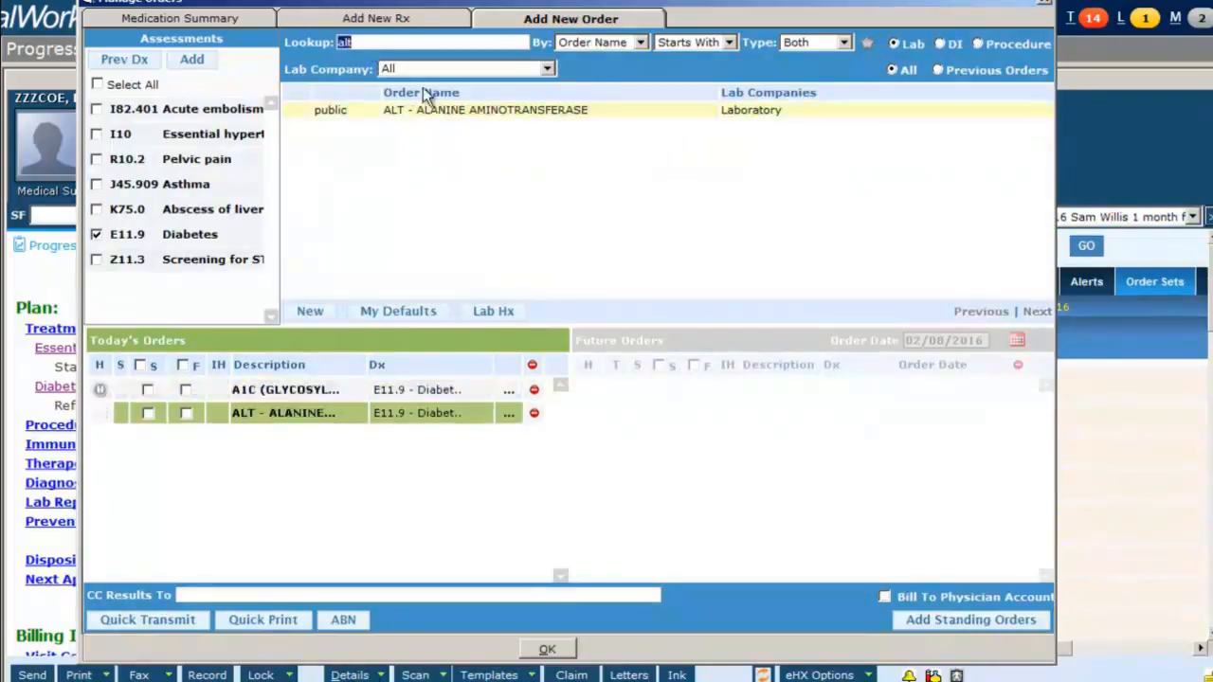
key(BackSpace)
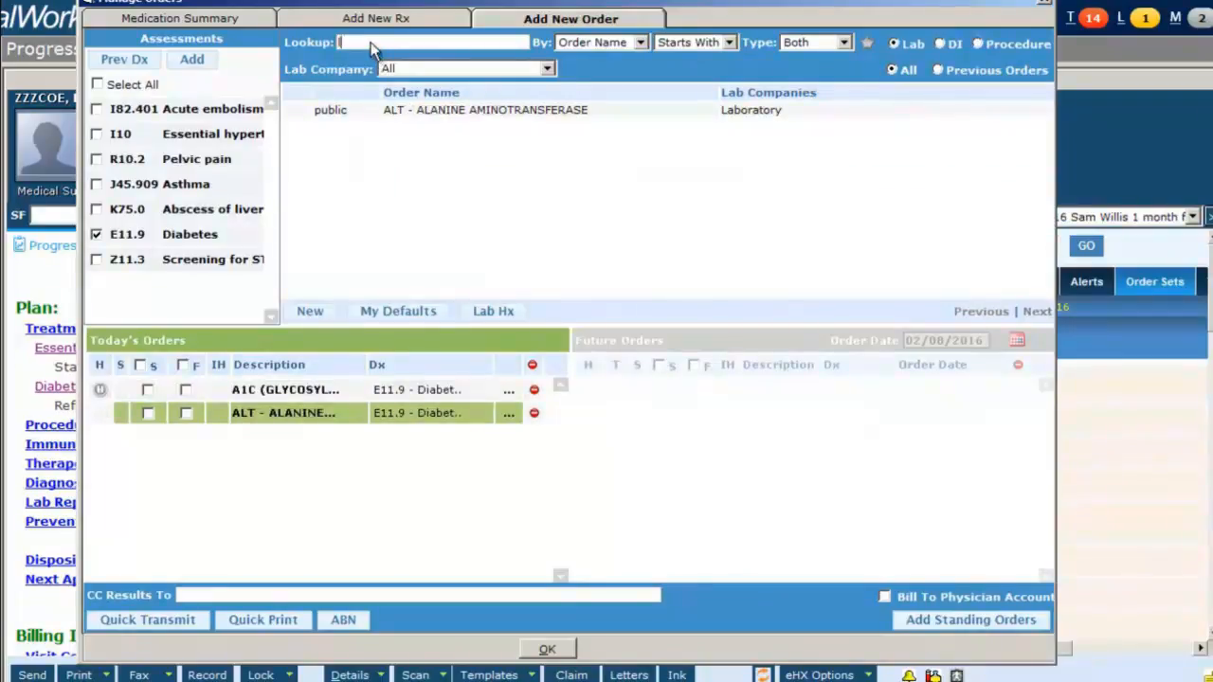
text(lipid)
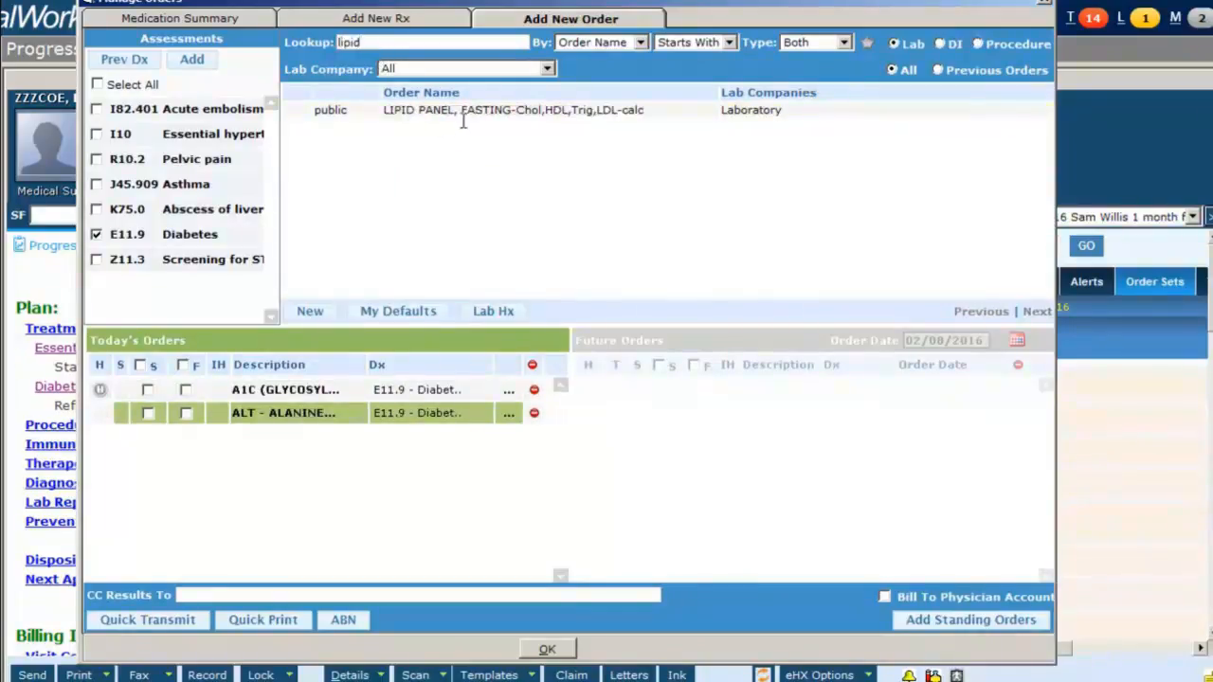
click(468, 114)
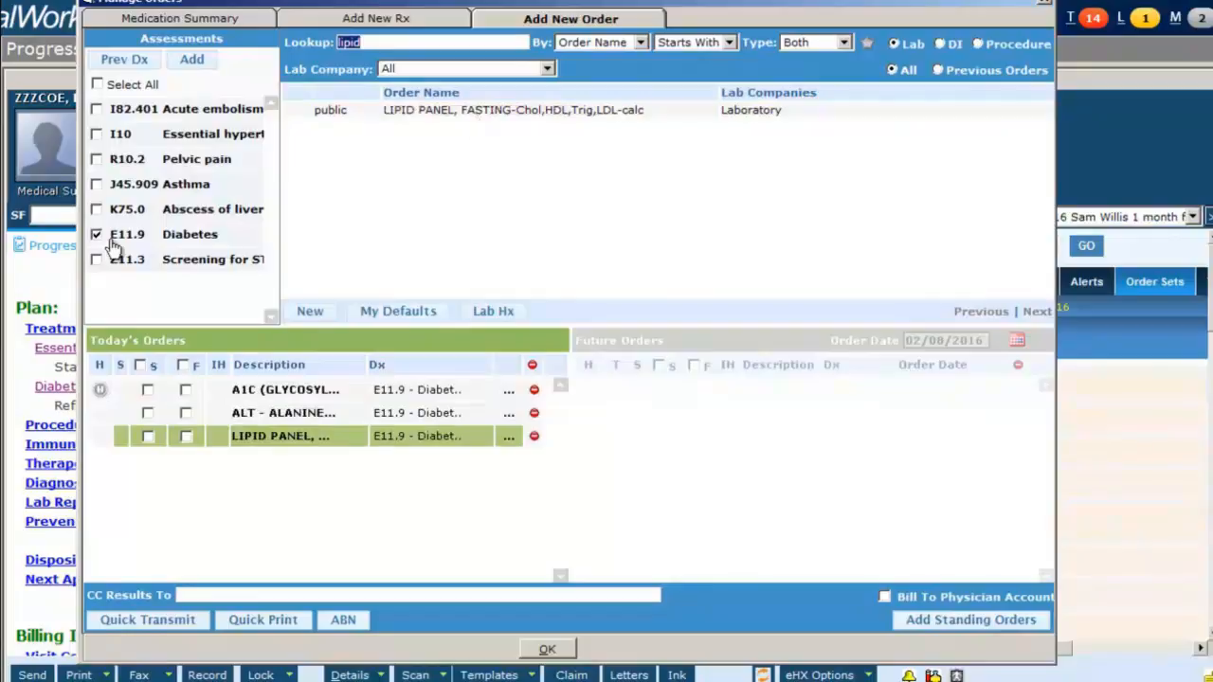
Switch the diagnosis to Screening for STDs (Z11.3), look up alias "phl", and order Chlamydia Cervix TMA (PHL) and Gonorrhea Rectal TMA (PHL)
click(97, 235)
click(97, 260)
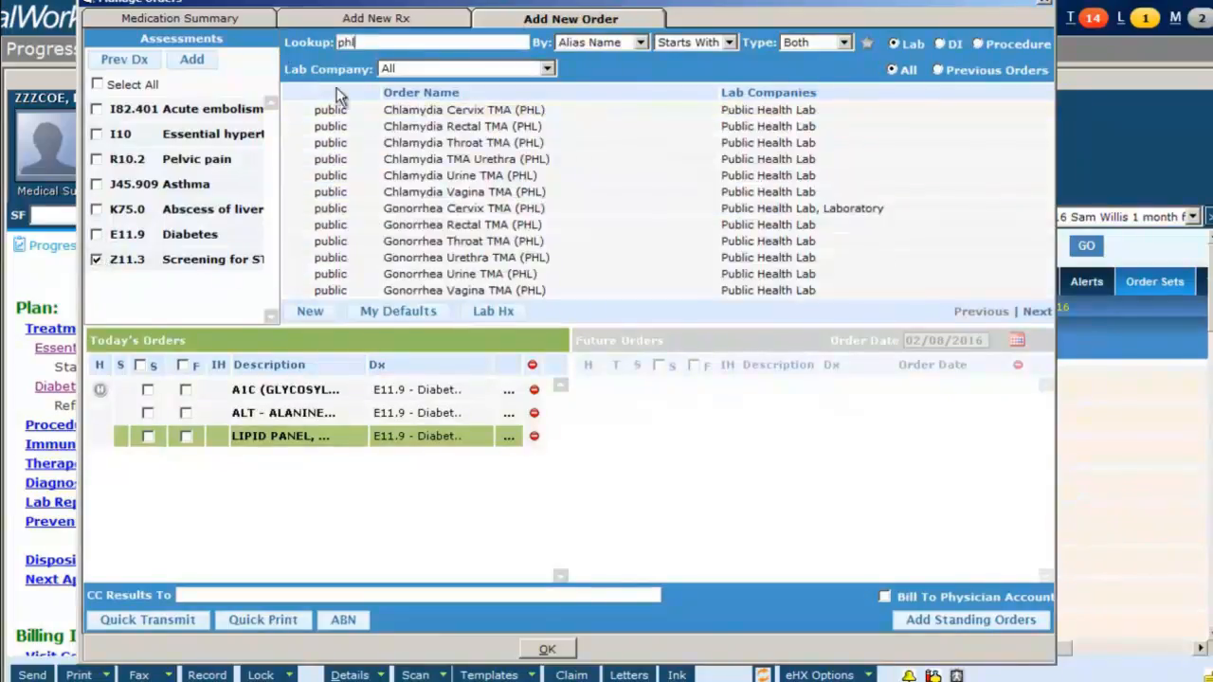
double_click(366, 114)
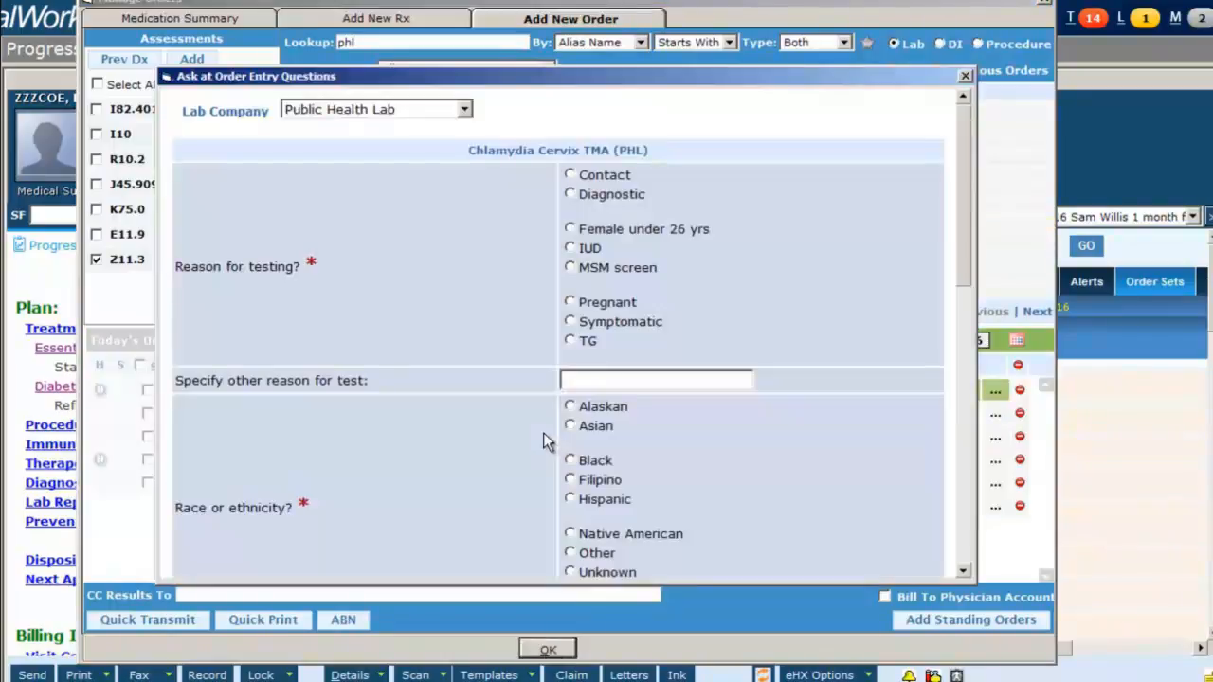
Answer the order entry questions for the Chlamydia and Gonorrhea tests with reason Contact and race Alaskan, and submit them
click(570, 174)
drag(959, 226, 959, 289)
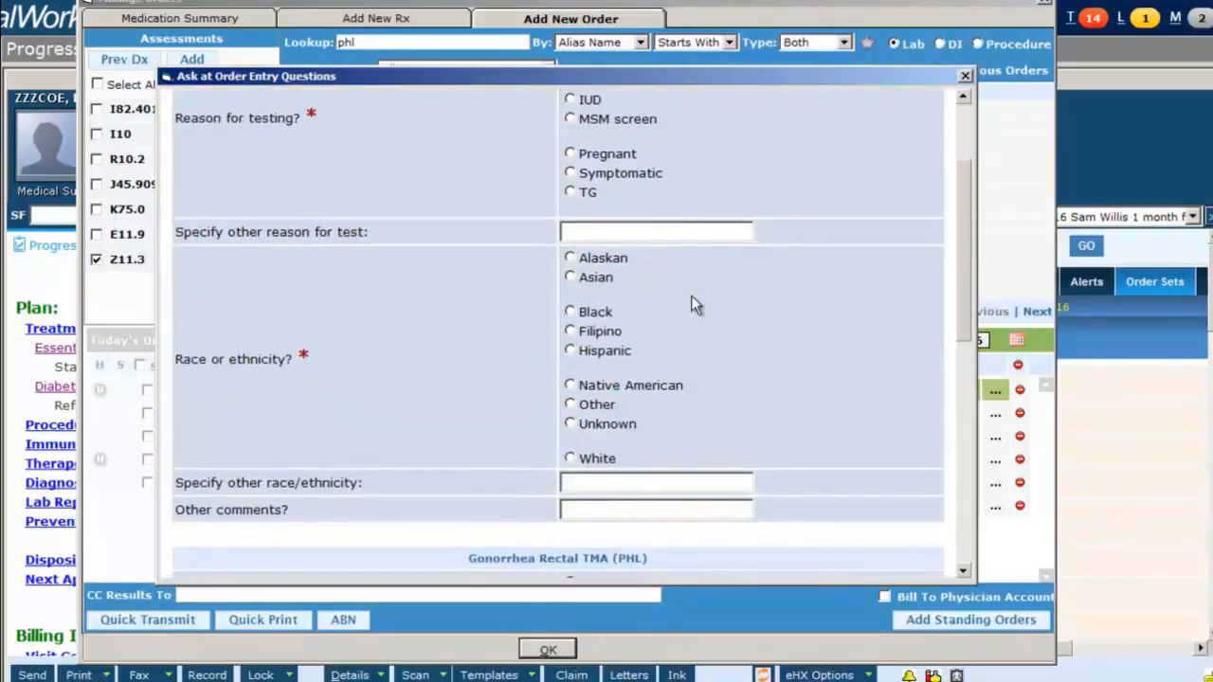
click(569, 258)
drag(957, 302, 974, 467)
click(570, 136)
click(571, 368)
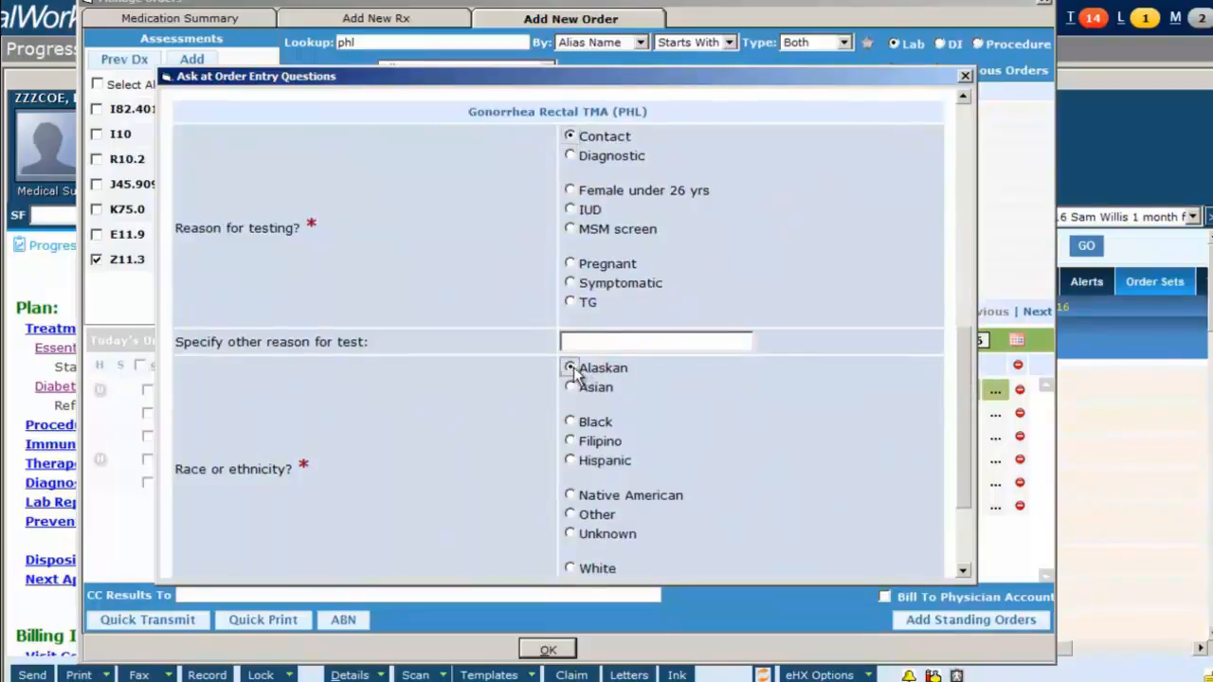
drag(961, 417, 974, 474)
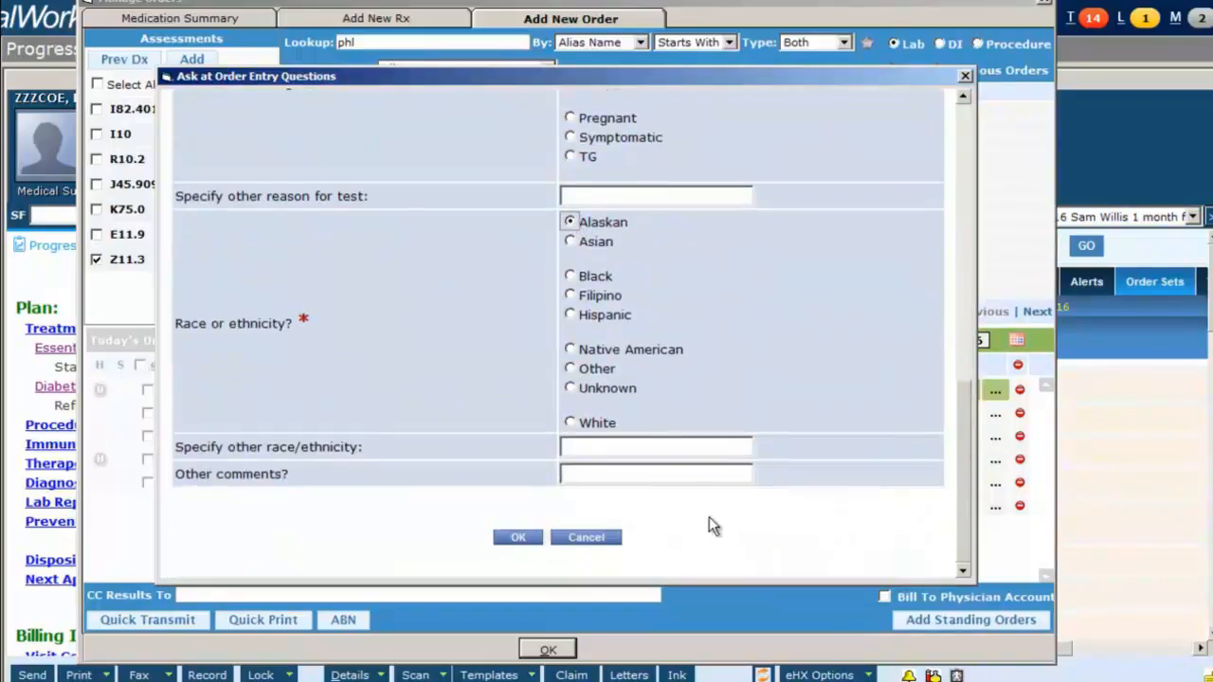
click(518, 537)
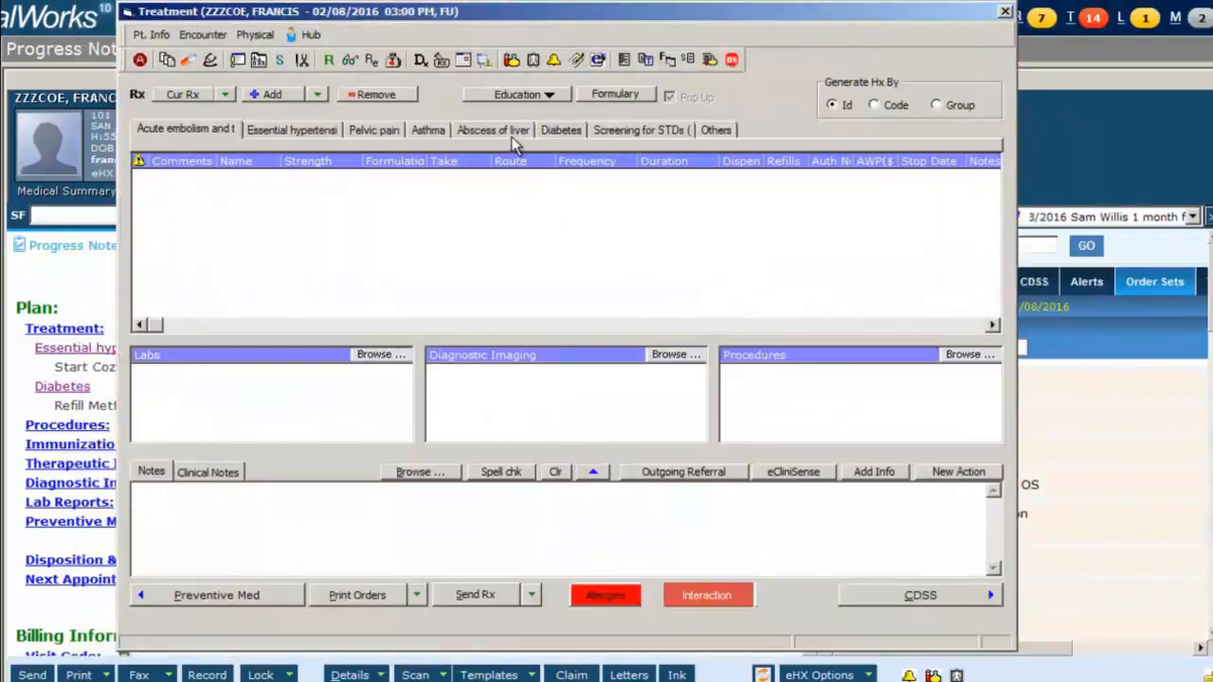
Check the labs under Diabetes and Screening for STDs, and start a diagnostic imaging order with only Asthma (J45.909) as diagnosis
click(565, 129)
click(618, 131)
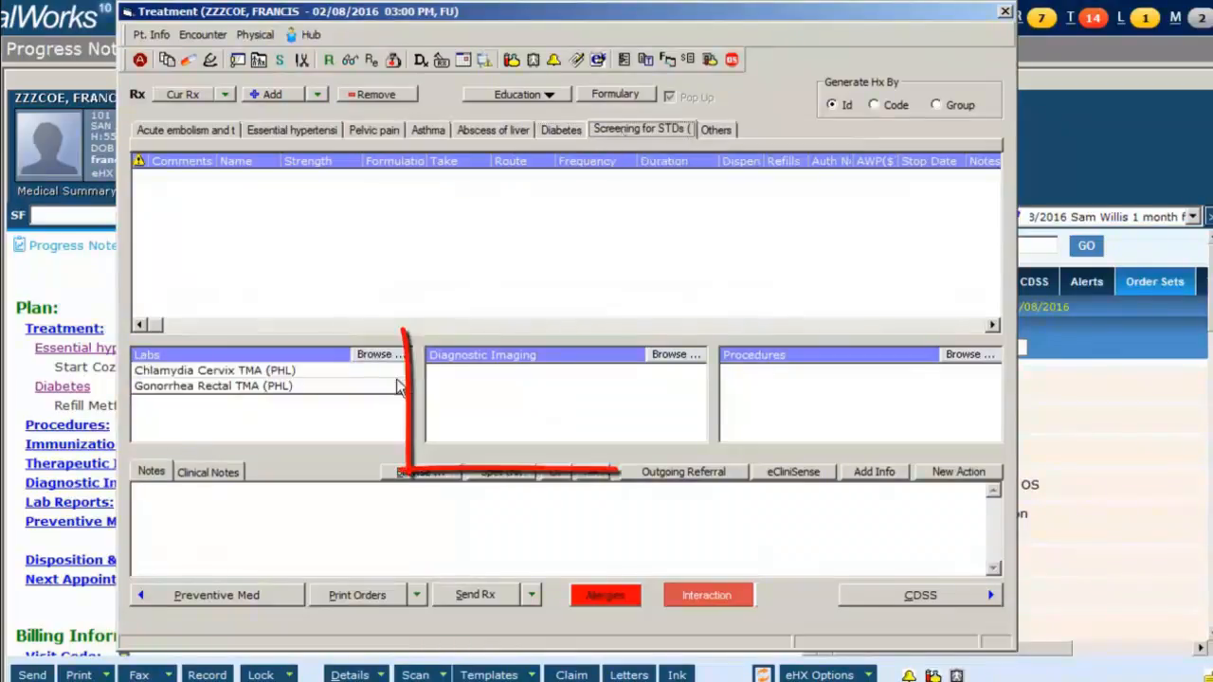
click(670, 354)
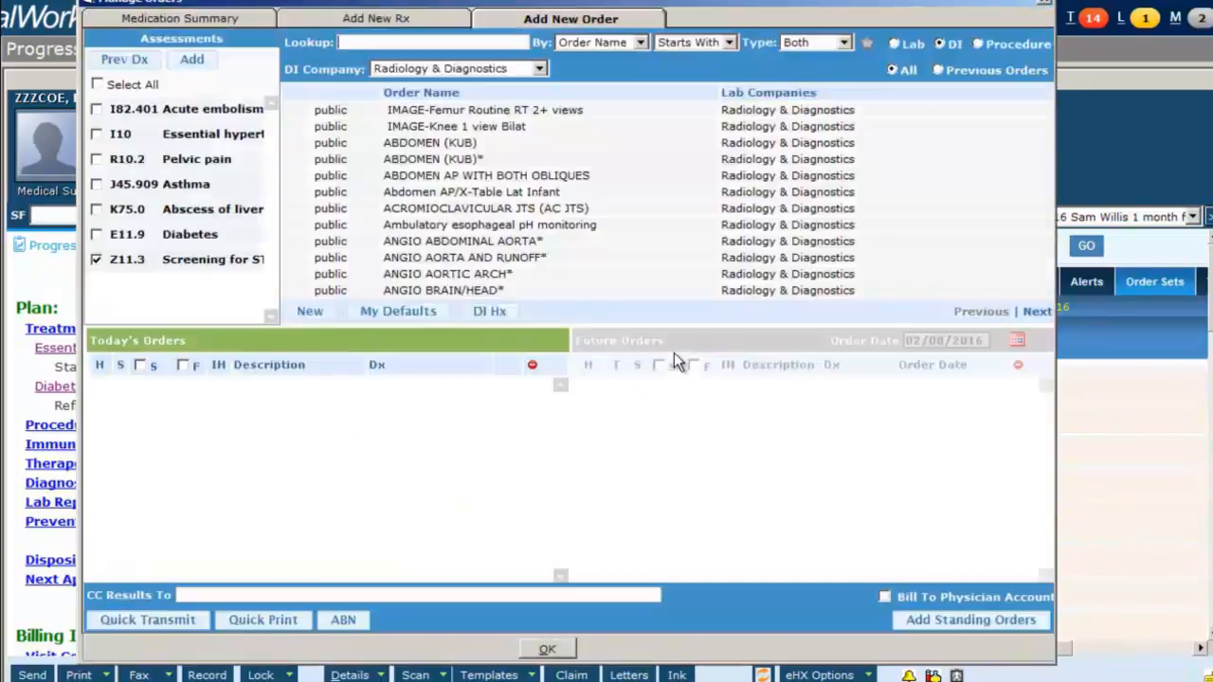
click(98, 184)
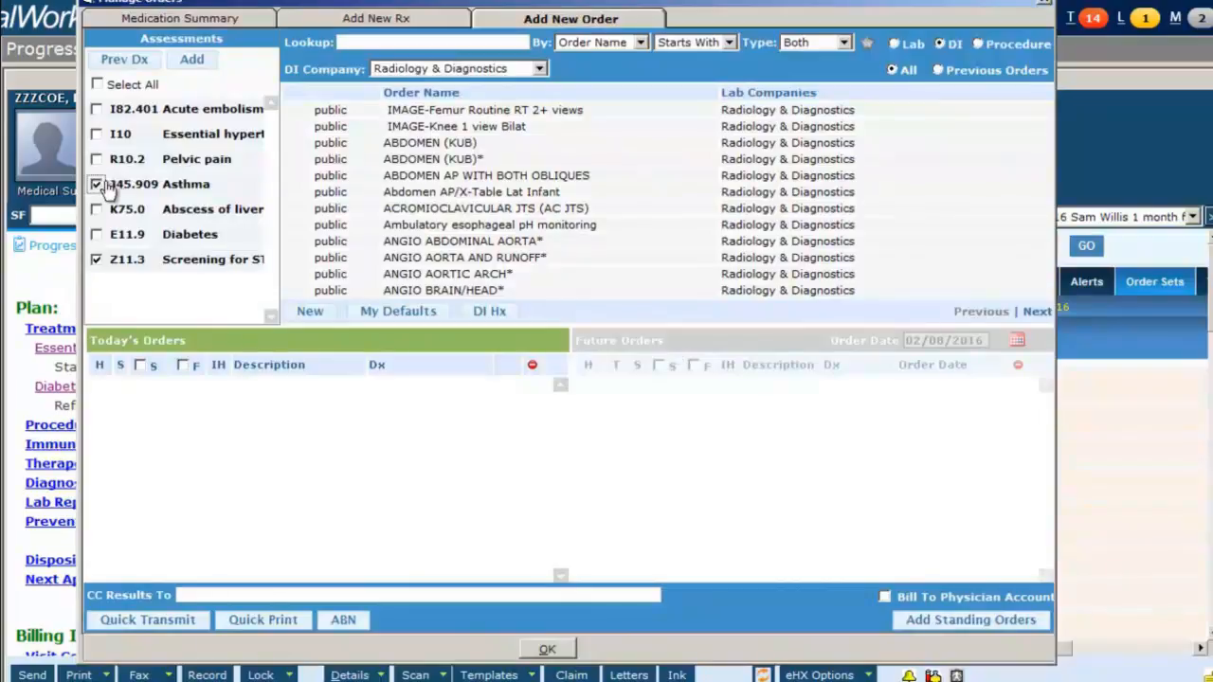
click(99, 260)
Look up "chest pa", add CHEST PA & LATERAL* to today's imaging orders, and proceed to its order entry questions
click(395, 41)
text(chest pa)
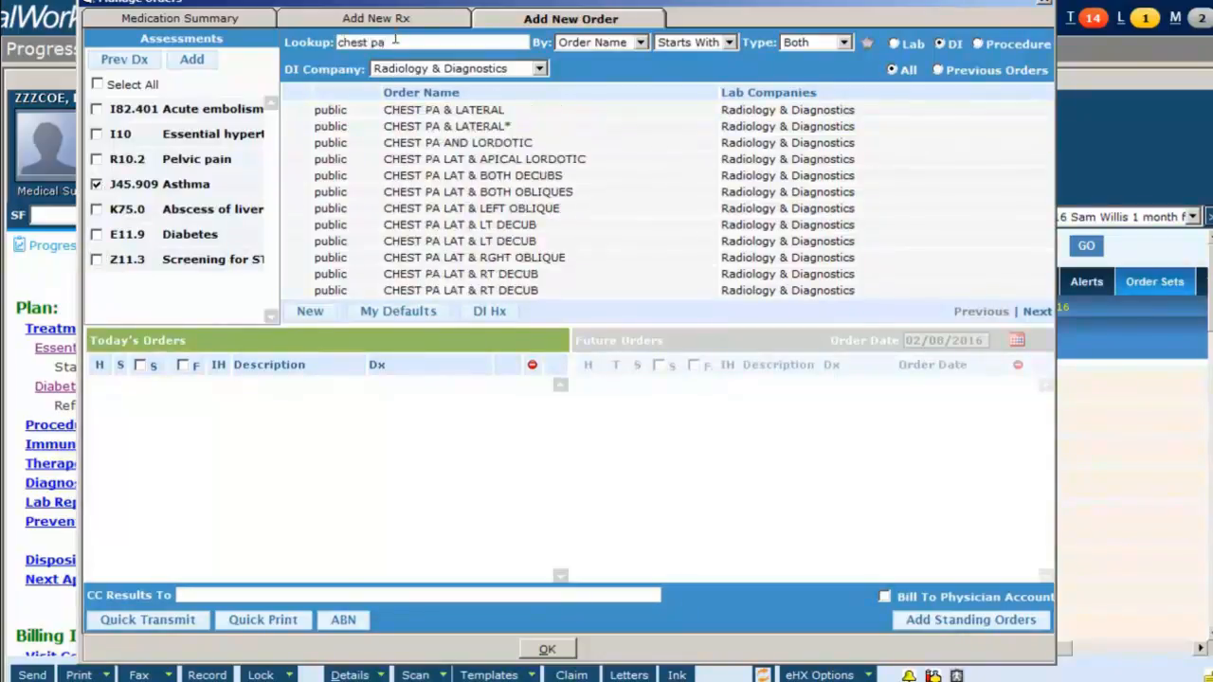
double_click(450, 131)
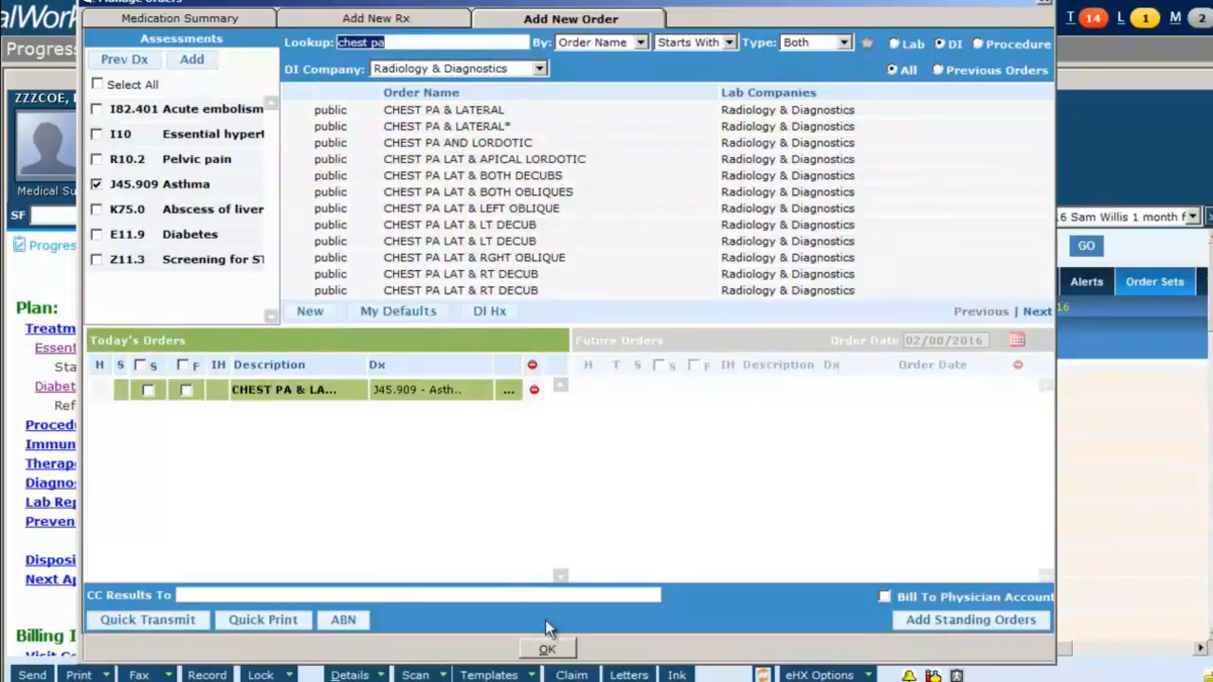
click(547, 649)
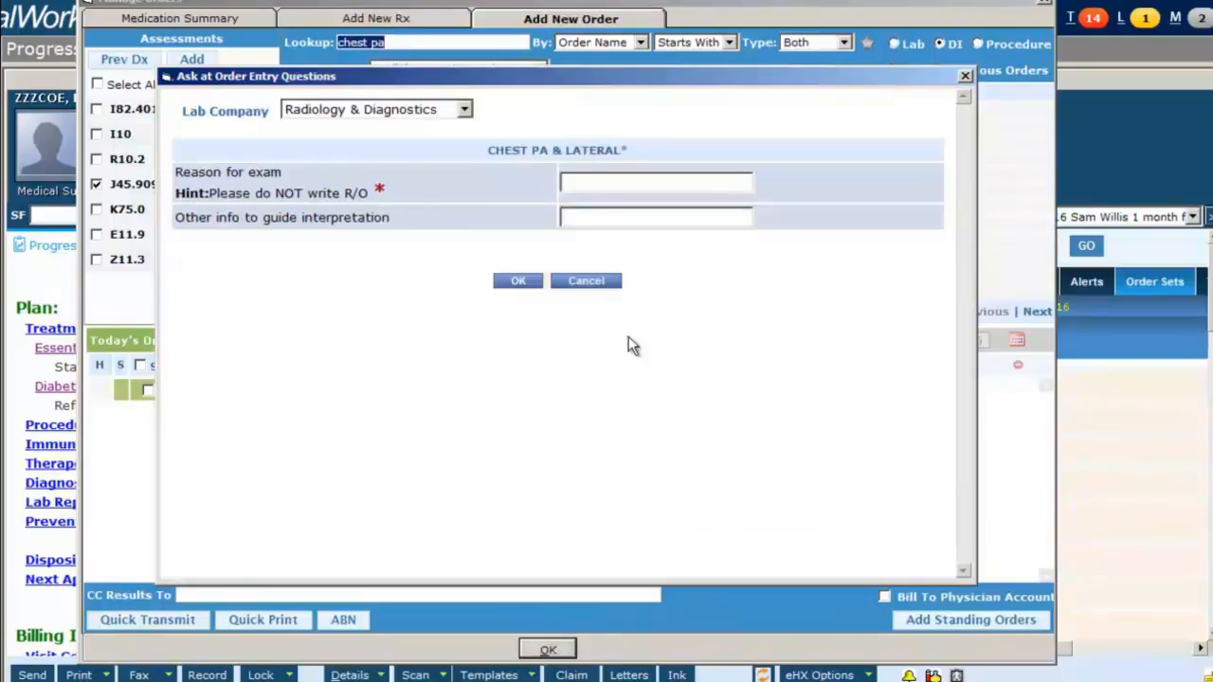
Enter "+ppd" as the reason for exam for CHEST PA & LATERAL* and submit the order entry questions
click(604, 183)
text(+ )
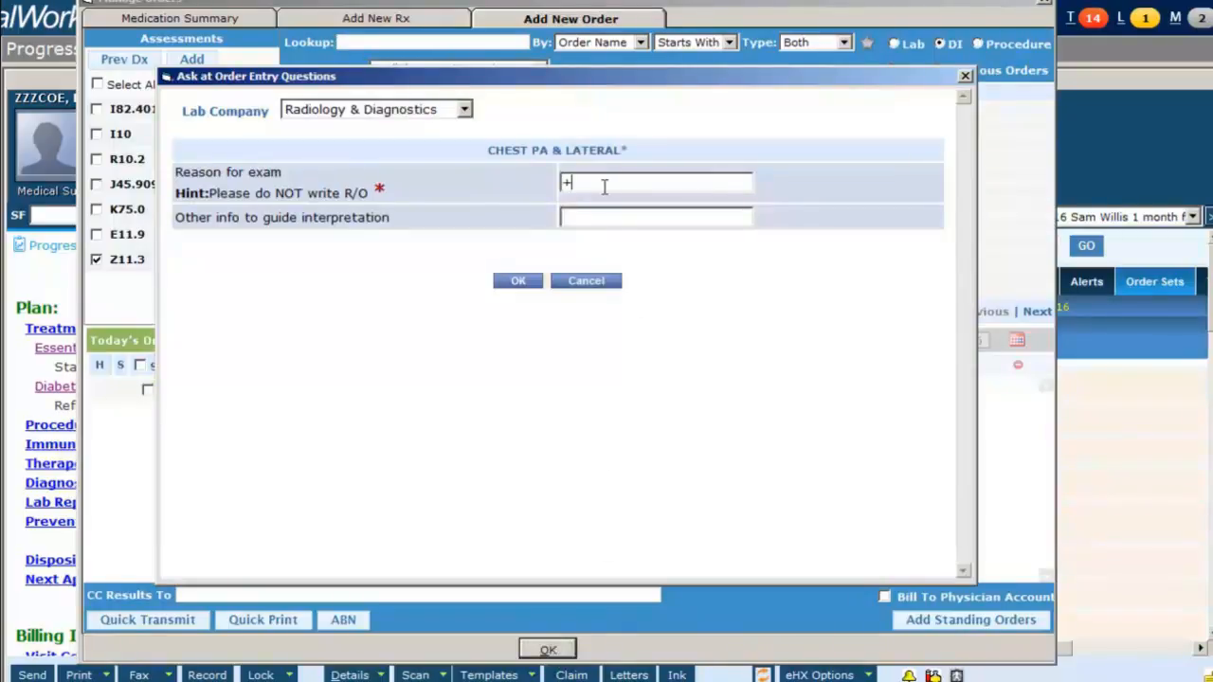
text(ppd)
click(519, 281)
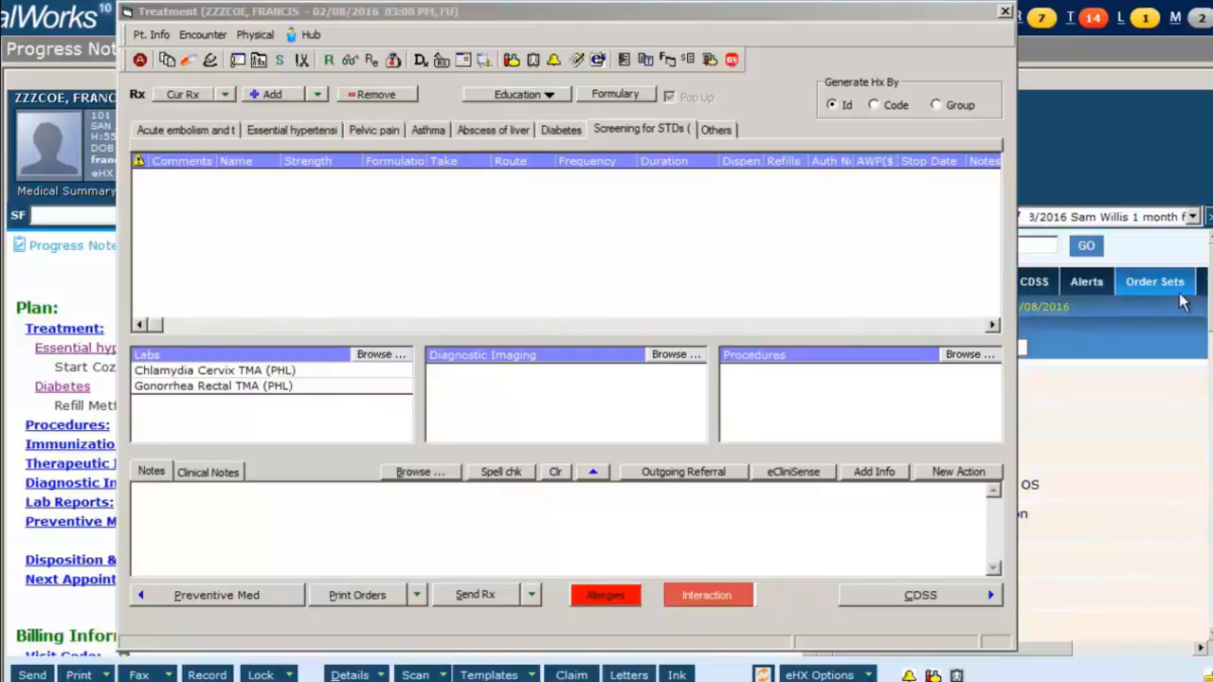
Load the *SFDPH Hepatitis order set, mark it as a favorite, and return to the progress note
click(744, 78)
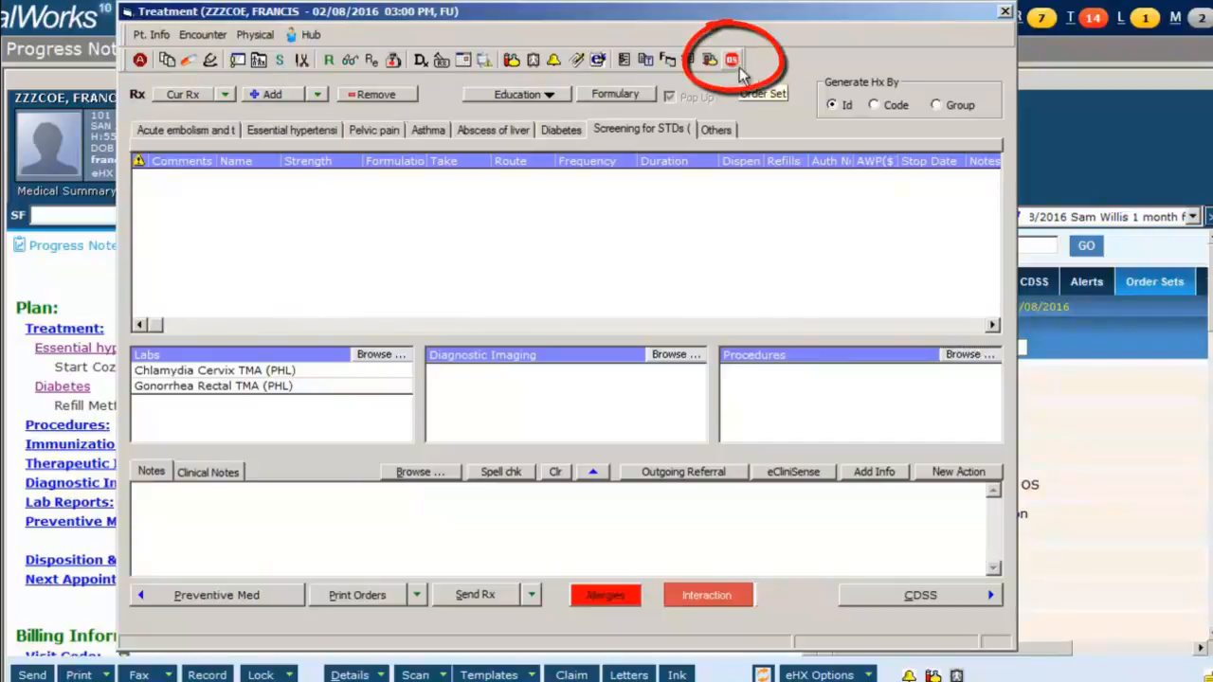
click(732, 65)
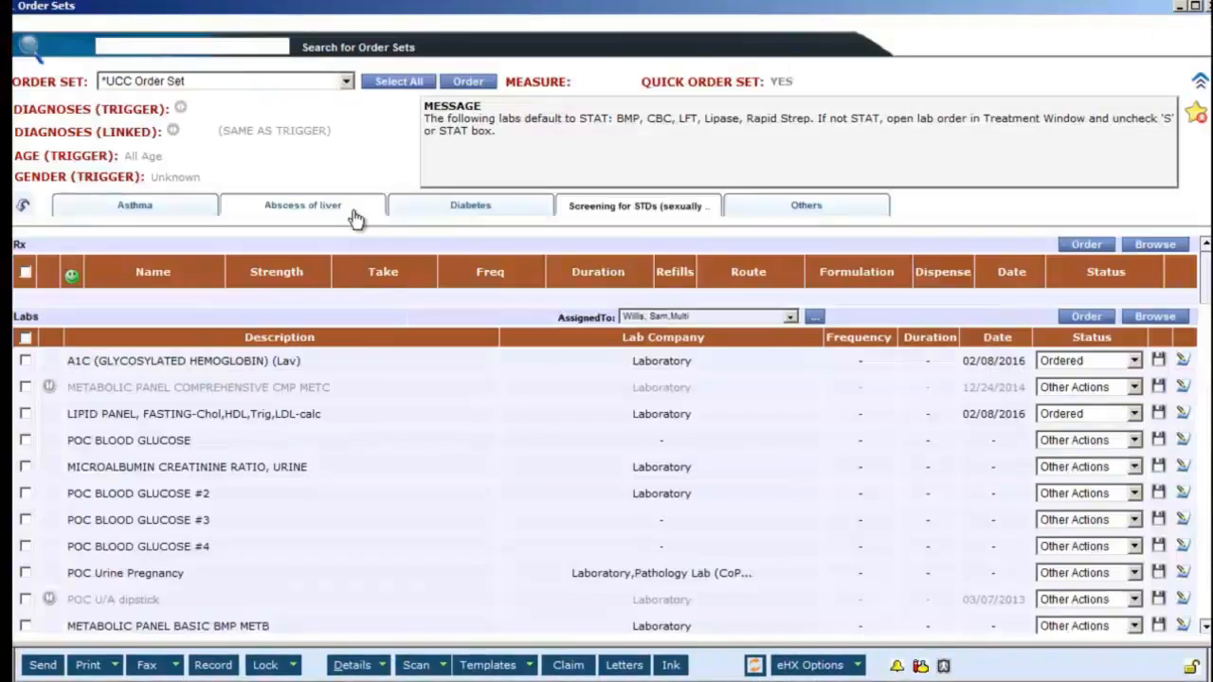
click(346, 81)
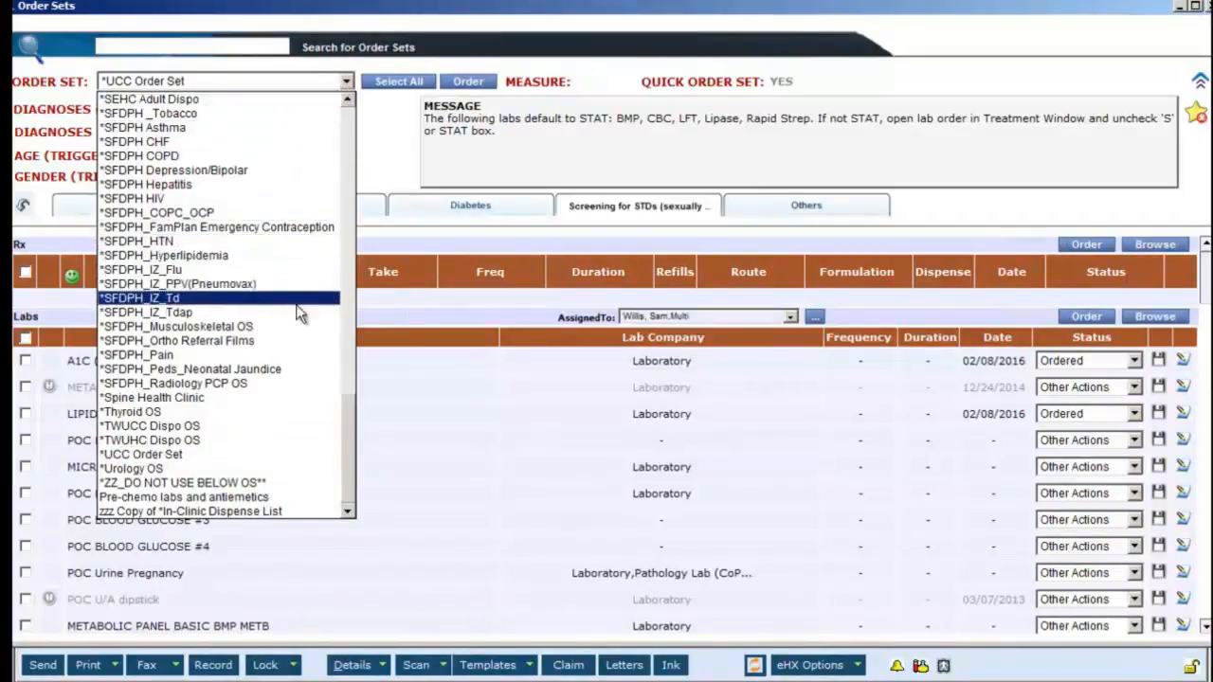
click(271, 185)
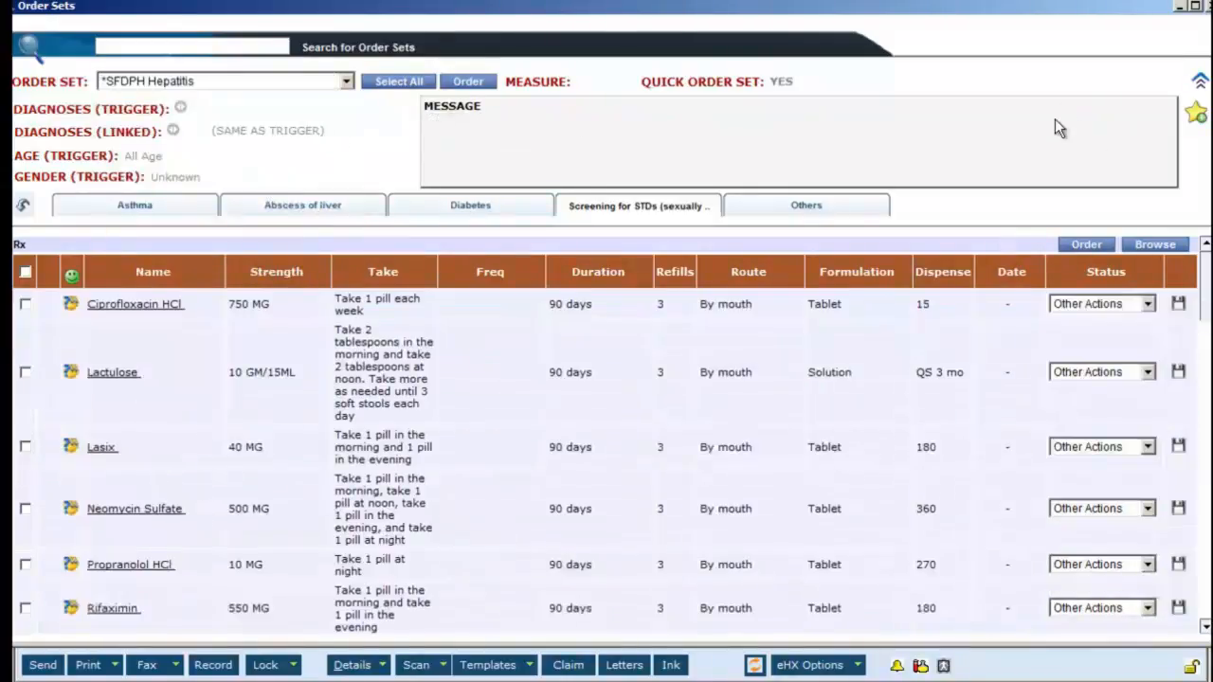
click(1199, 121)
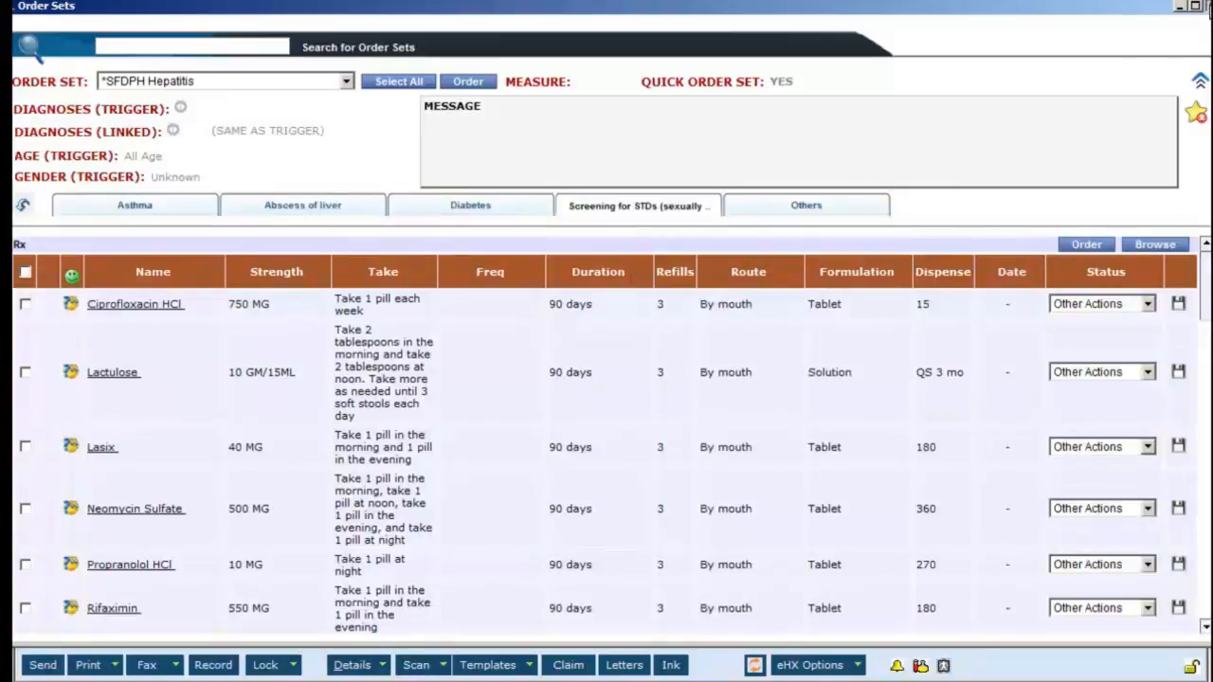
click(1205, 6)
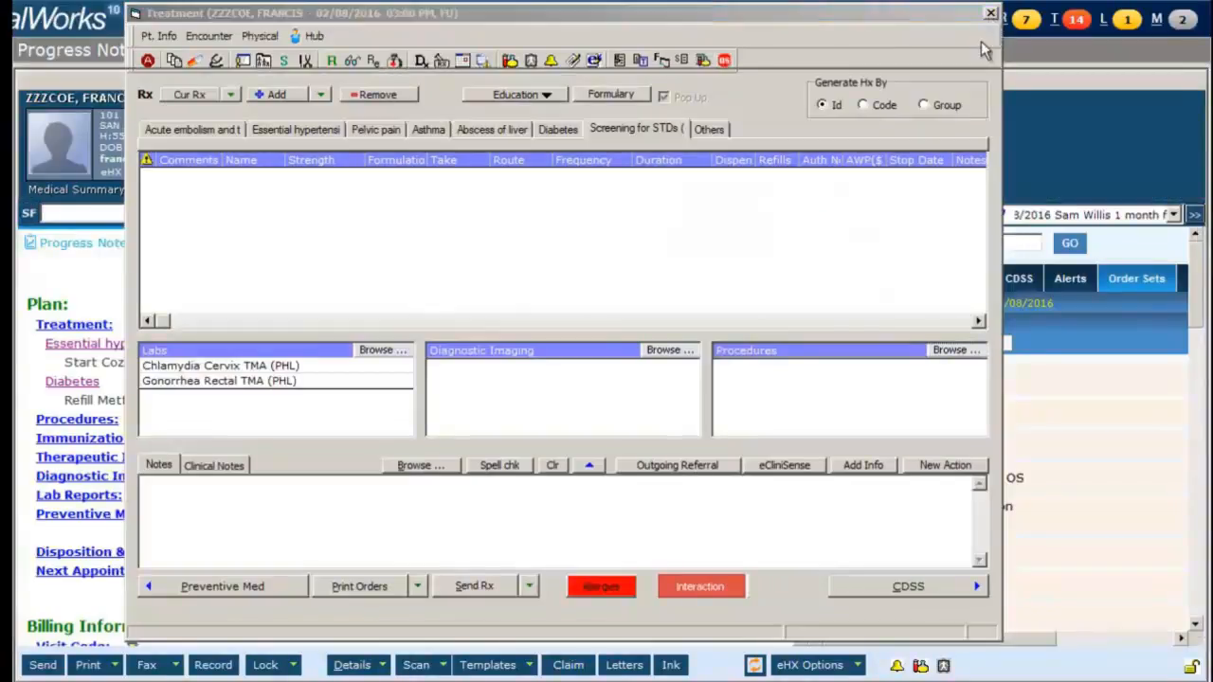
click(991, 14)
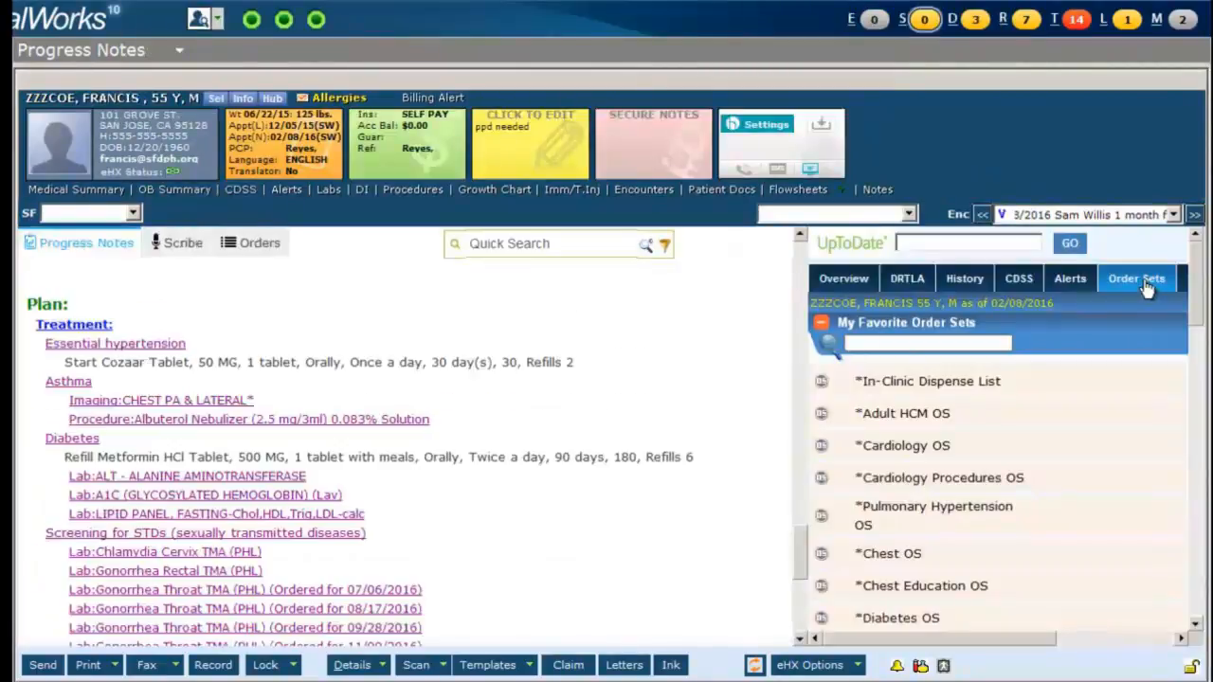
Open *Adult HCM OS from the favorite order sets and select labs, including Chlamydia Urine TMA (PHL)
scroll(1196, 302, down, 2)
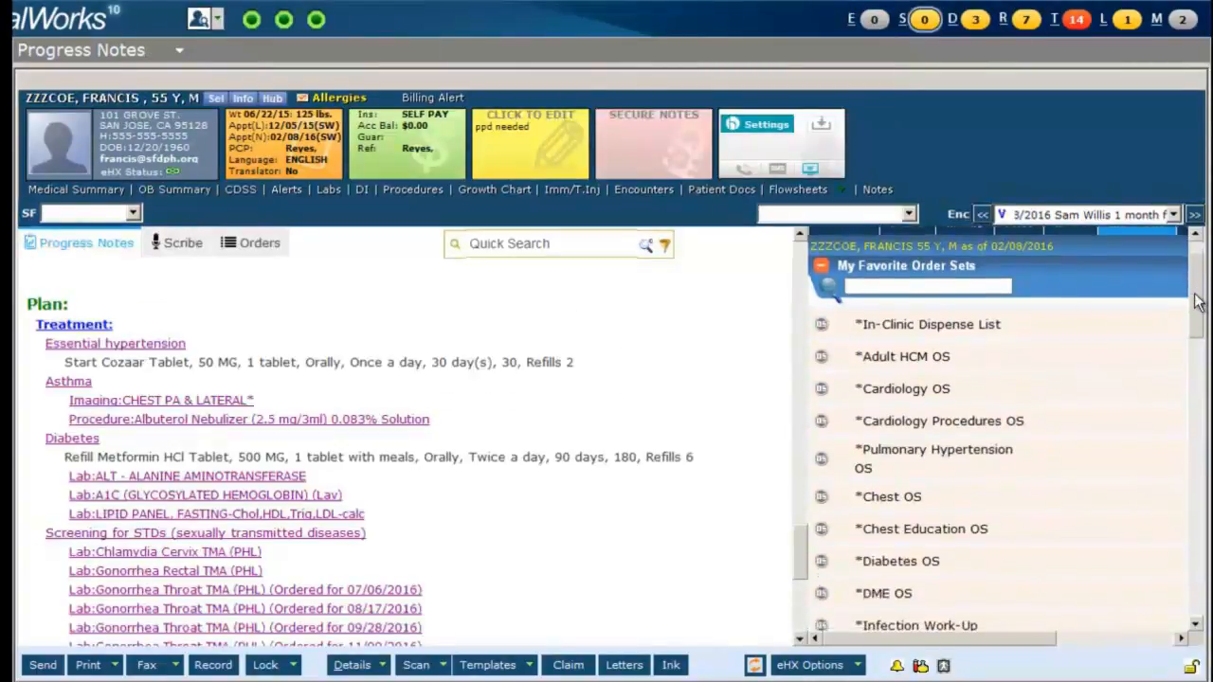
scroll(1196, 297, up, 1)
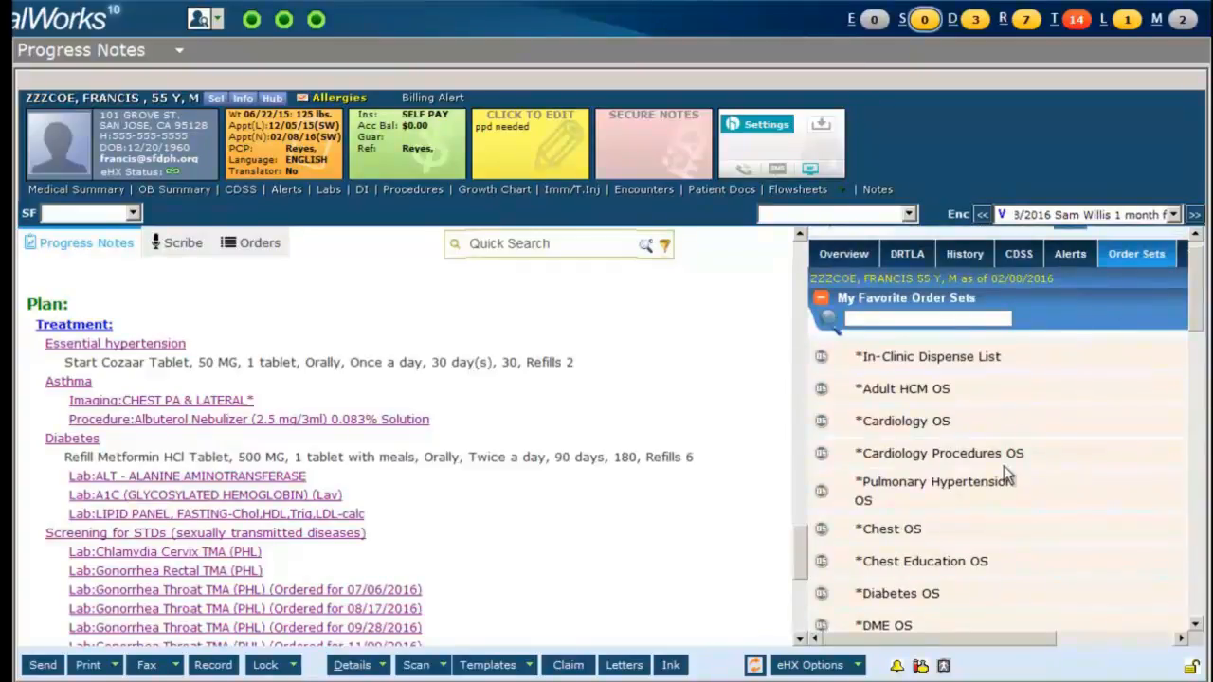
click(821, 390)
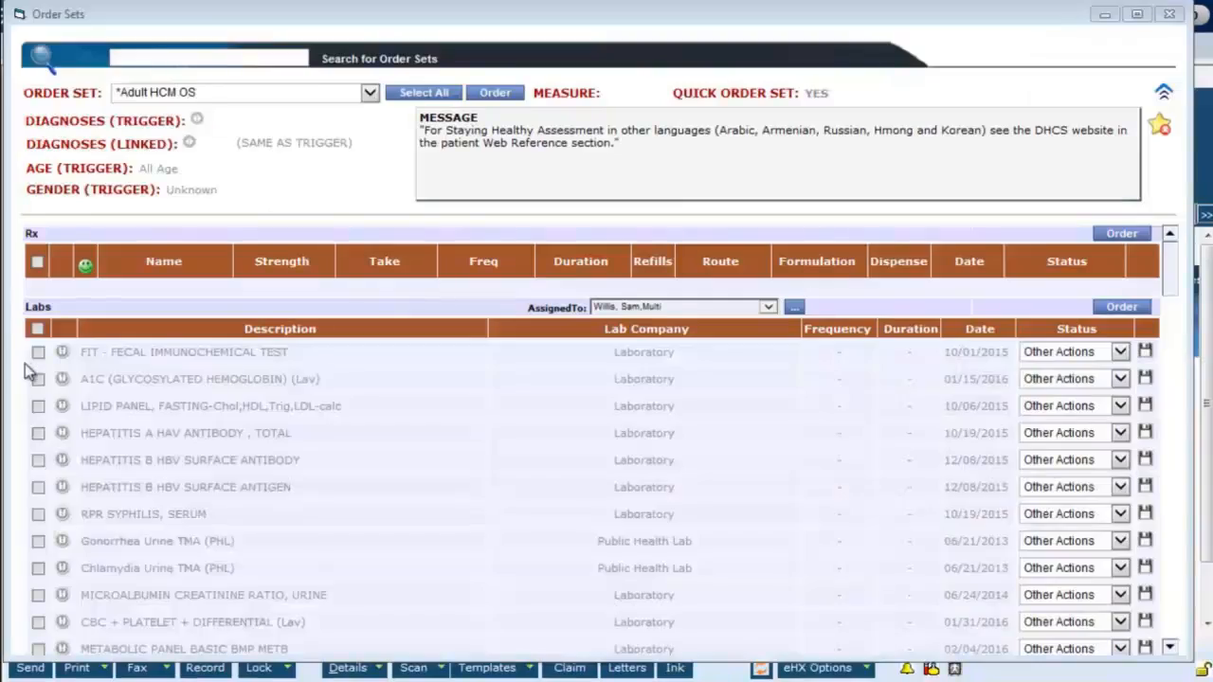
click(37, 405)
click(38, 541)
click(37, 569)
scroll(38, 573, down, 5)
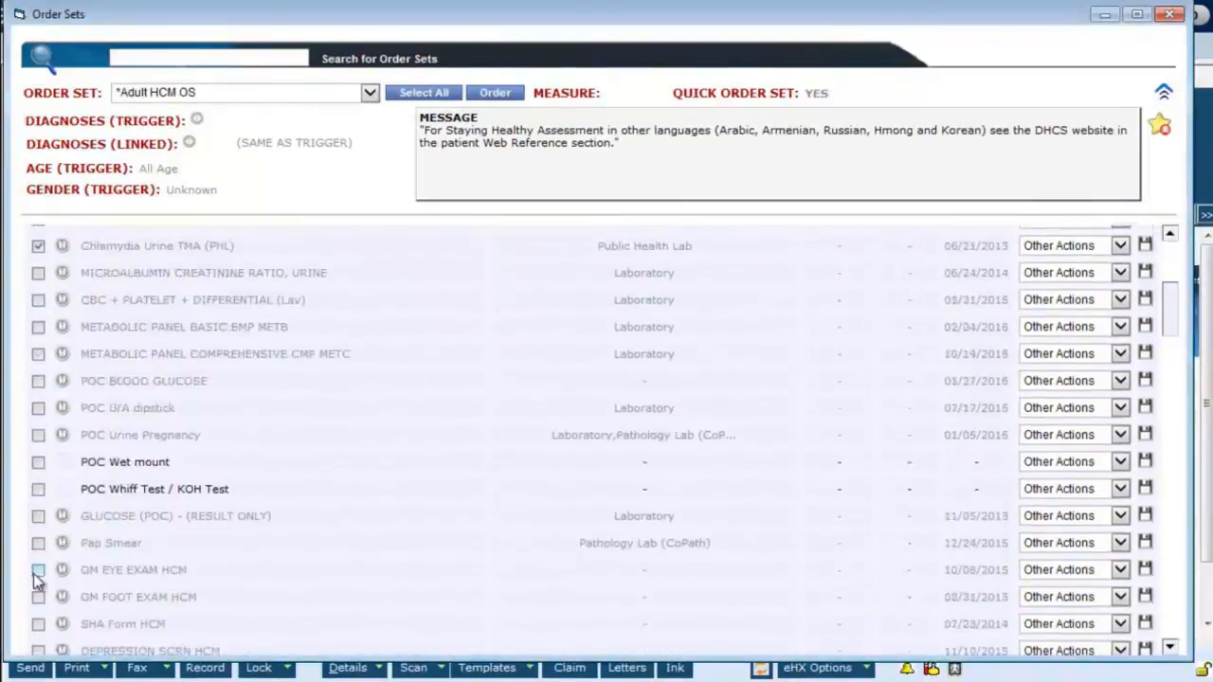
scroll(36, 576, down, 2)
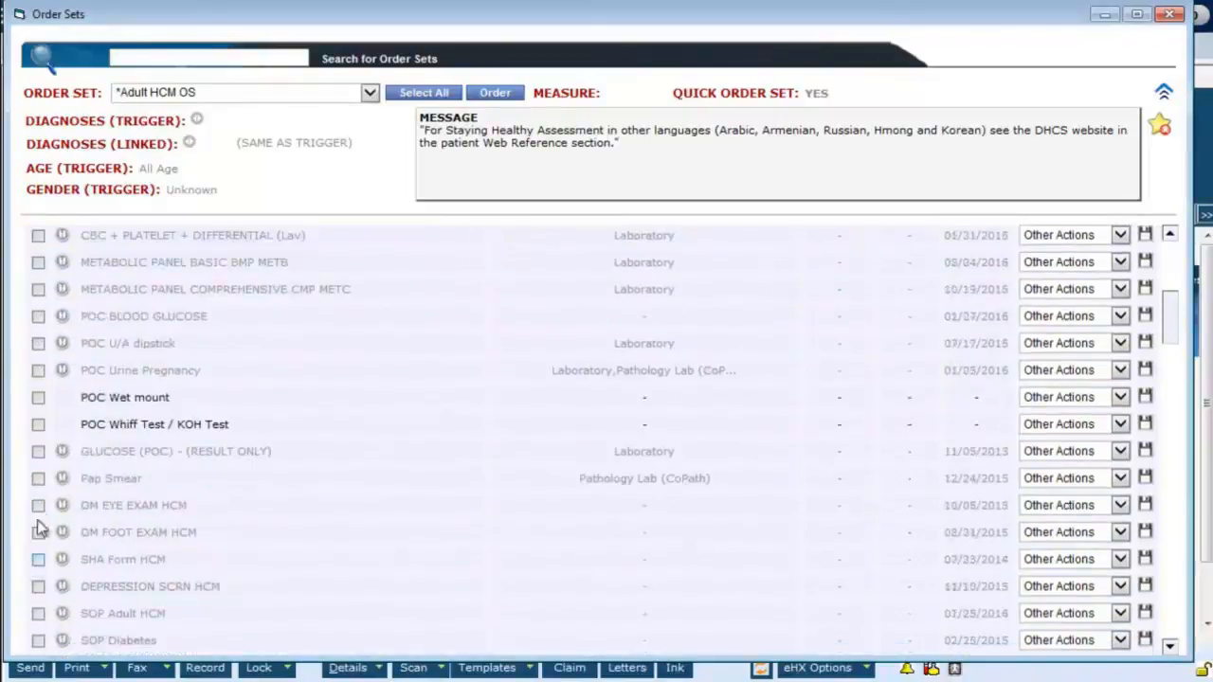
Go through the set's remaining labs, diagnostic imaging and immunizations, and order the selected items
click(38, 478)
scroll(38, 493, down, 3)
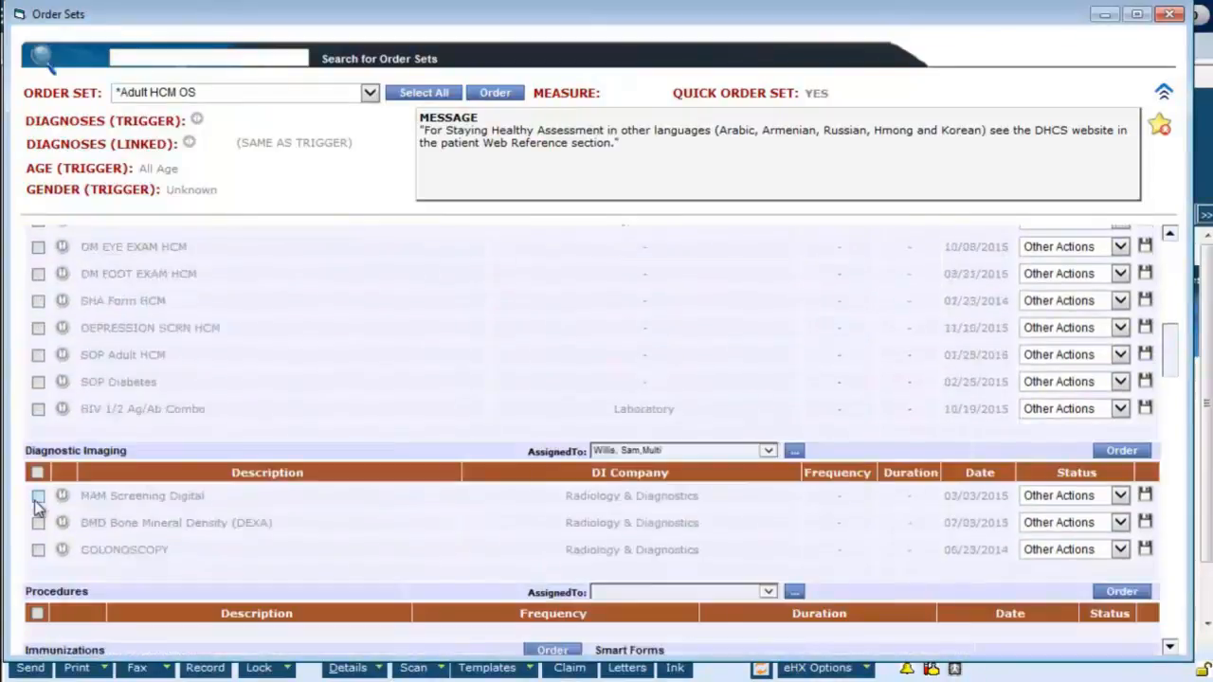
click(38, 496)
scroll(38, 502, down, 3)
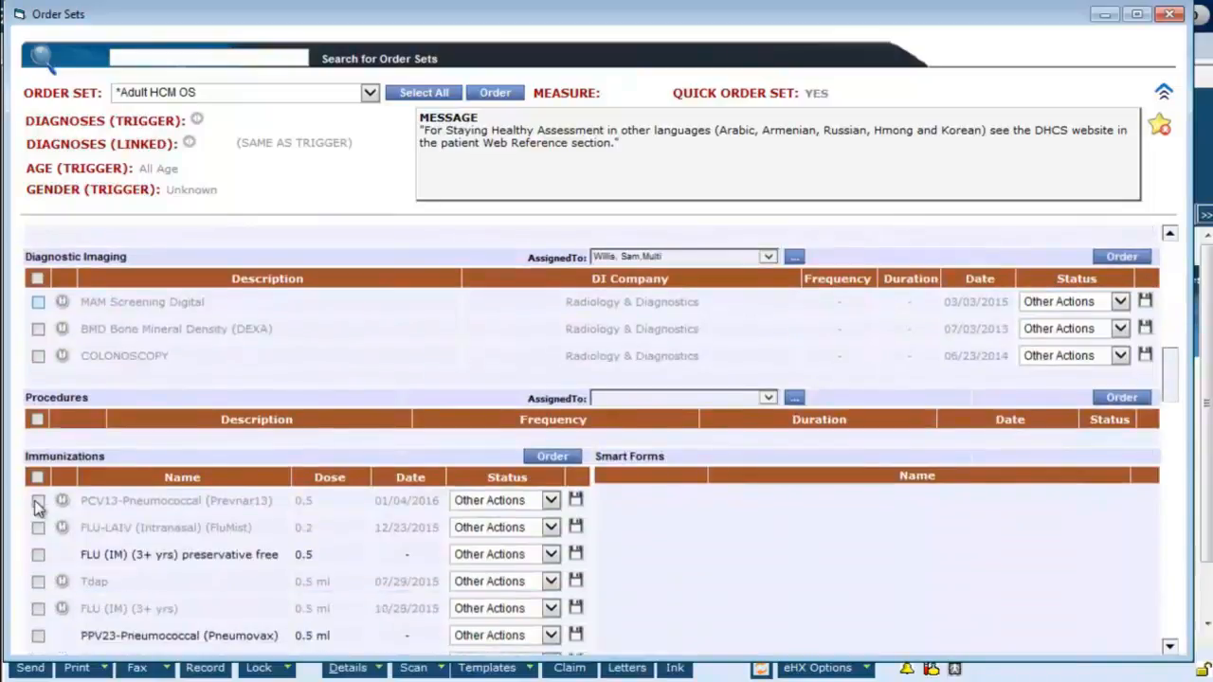
scroll(38, 505, down, 2)
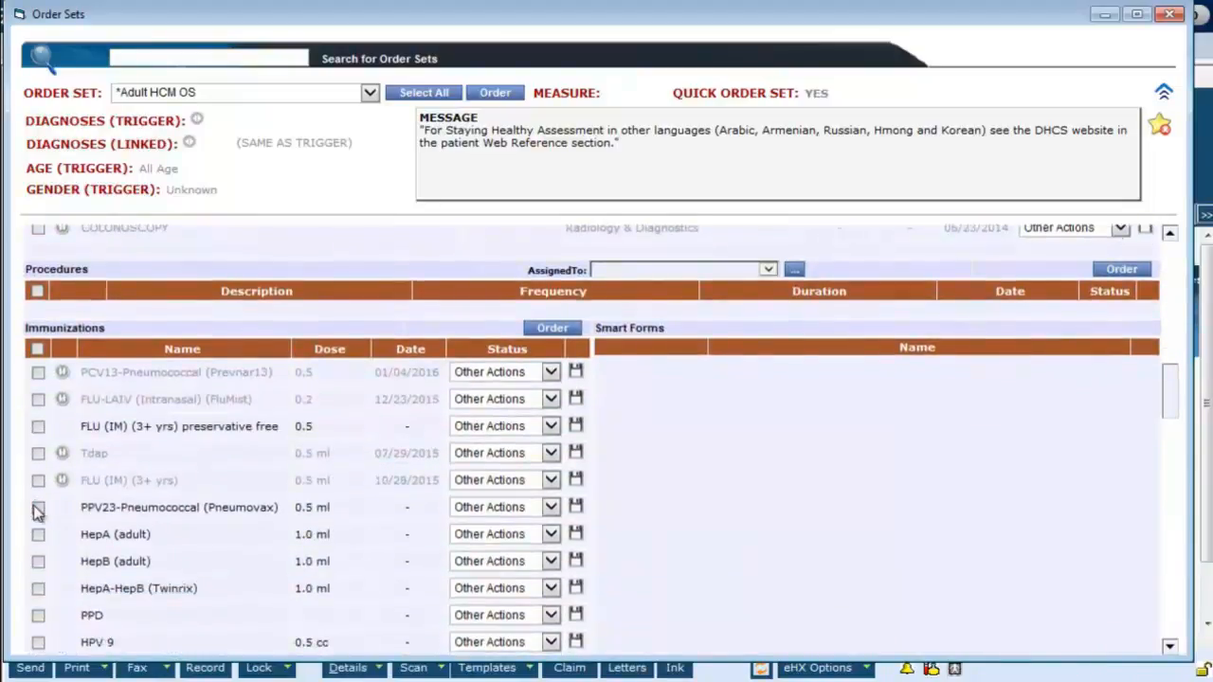
click(38, 615)
scroll(38, 615, down, 1)
scroll(433, 398, up, 13)
click(493, 93)
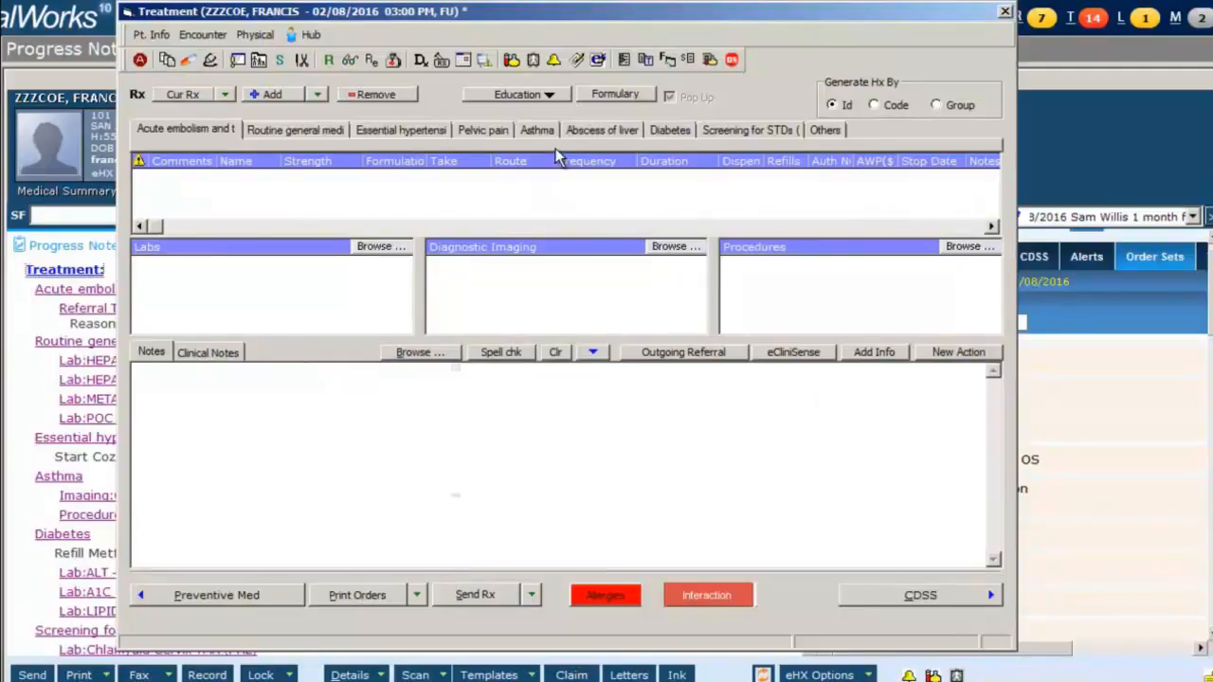
Open the patient education handout "Well Visit, Ages 18 to 50: Care Instructions", set its language to Bosnian, and print it
click(550, 99)
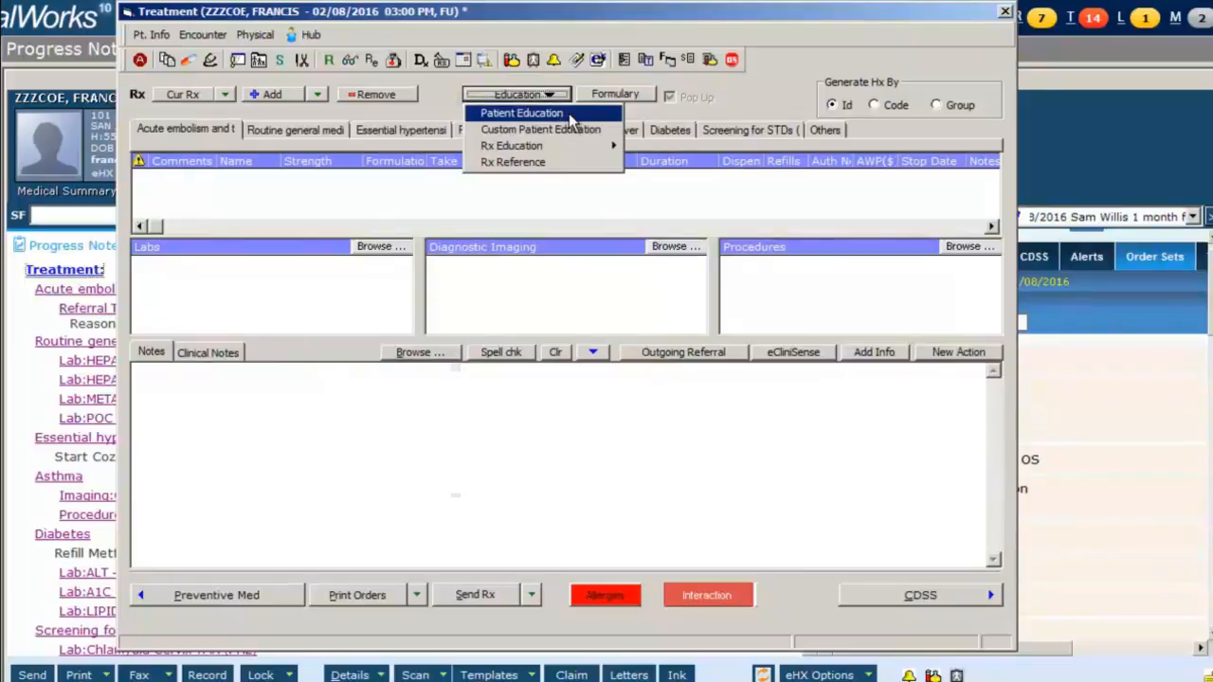
mouse_move(574, 152)
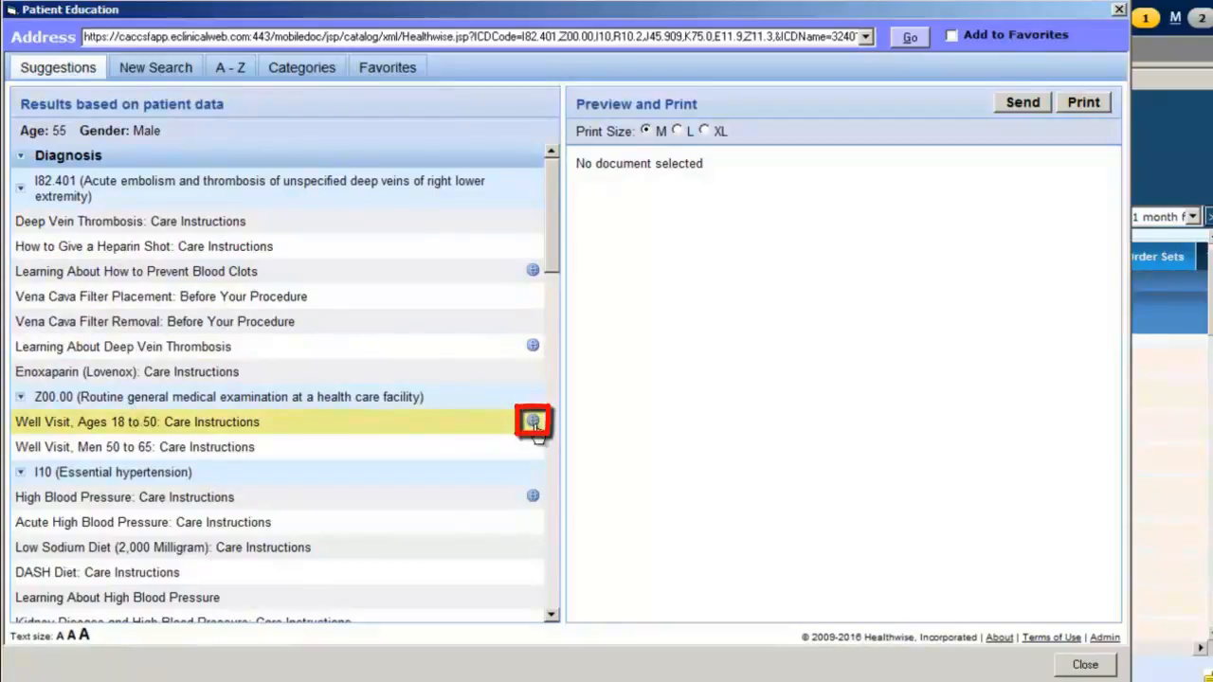
click(468, 426)
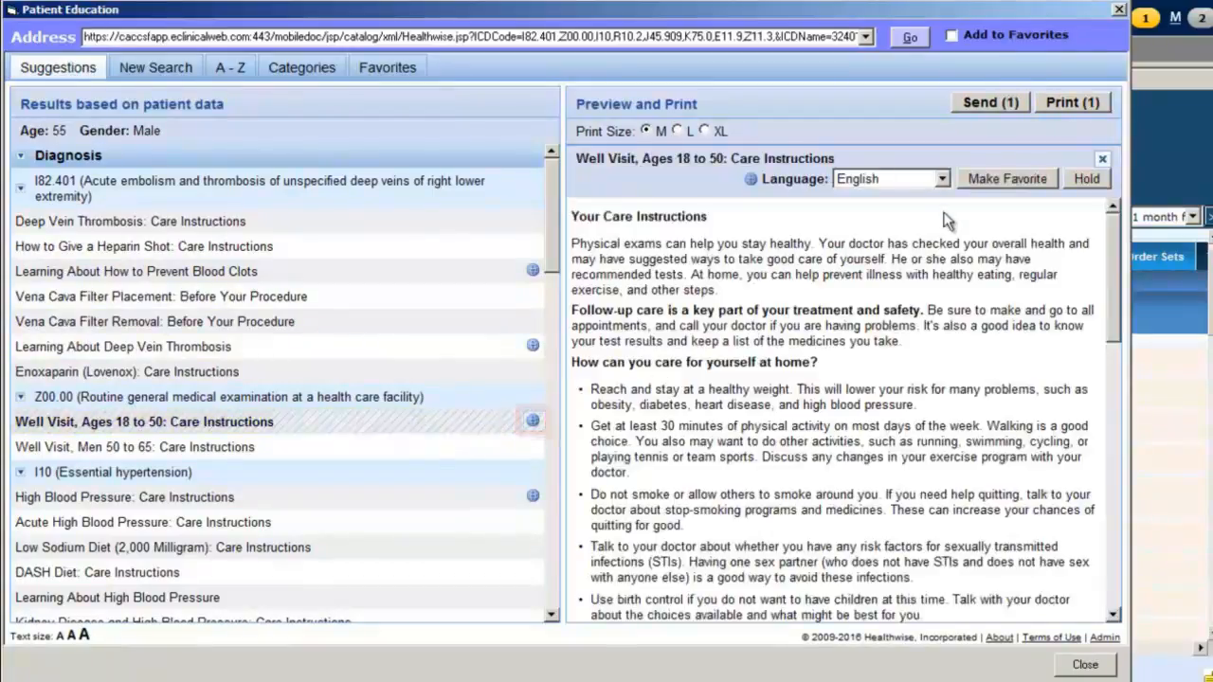
click(944, 179)
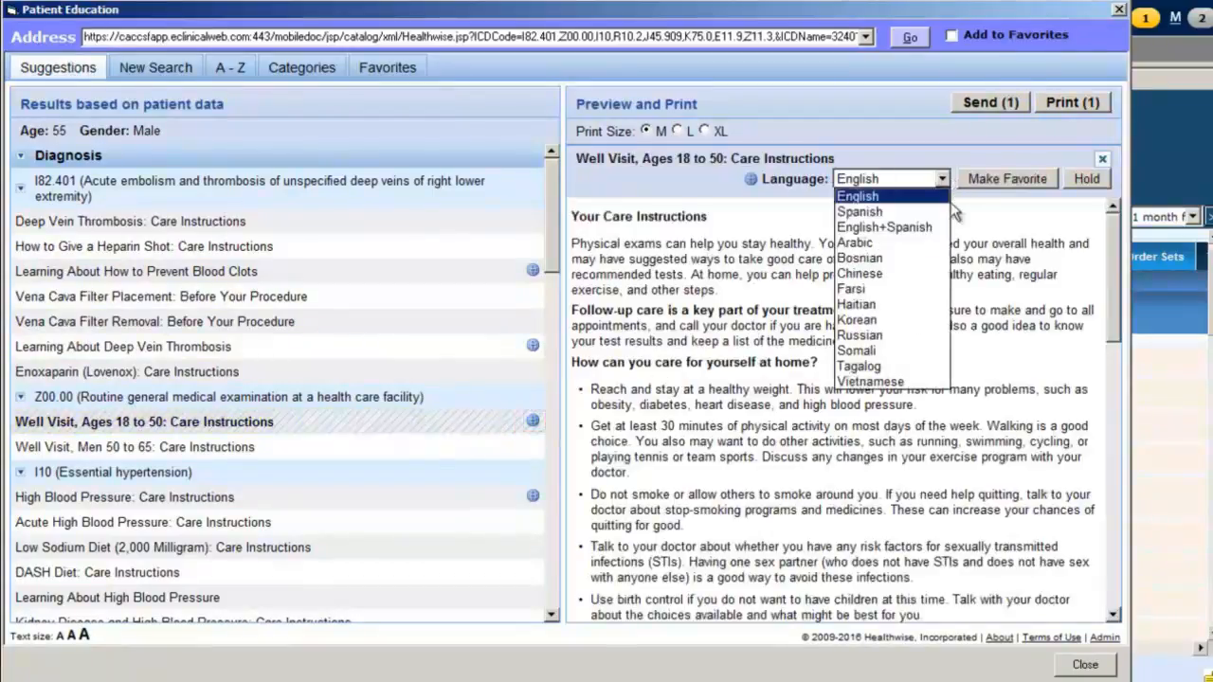
click(947, 266)
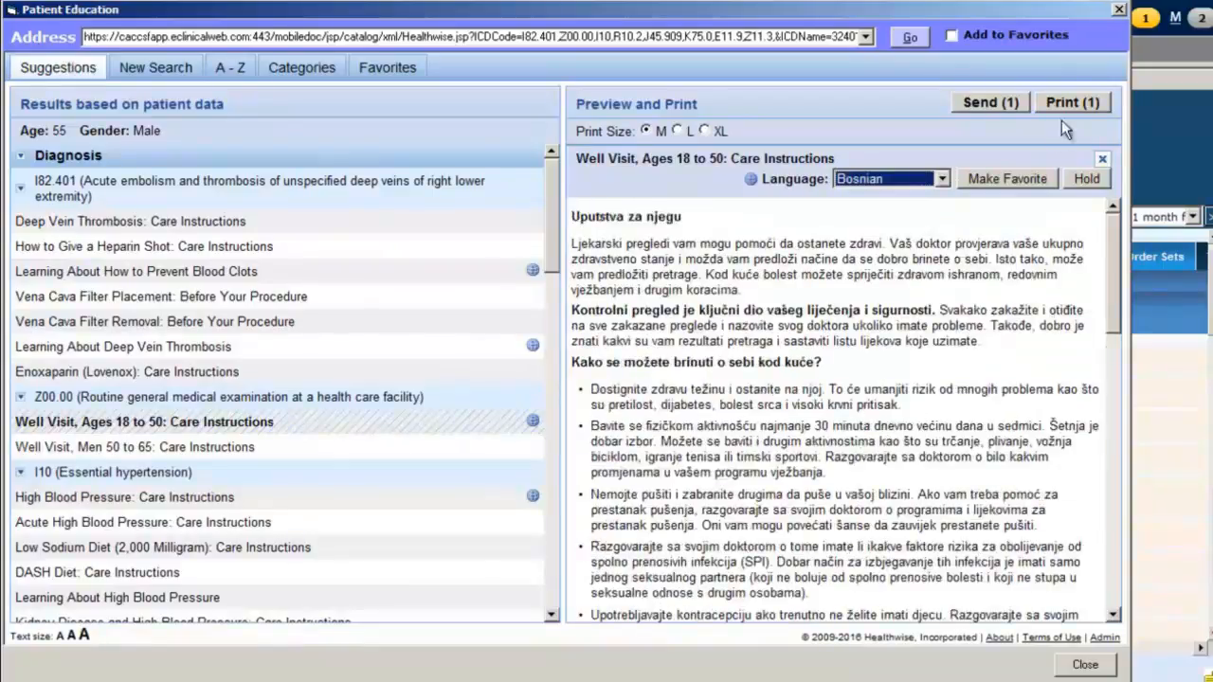
click(1074, 104)
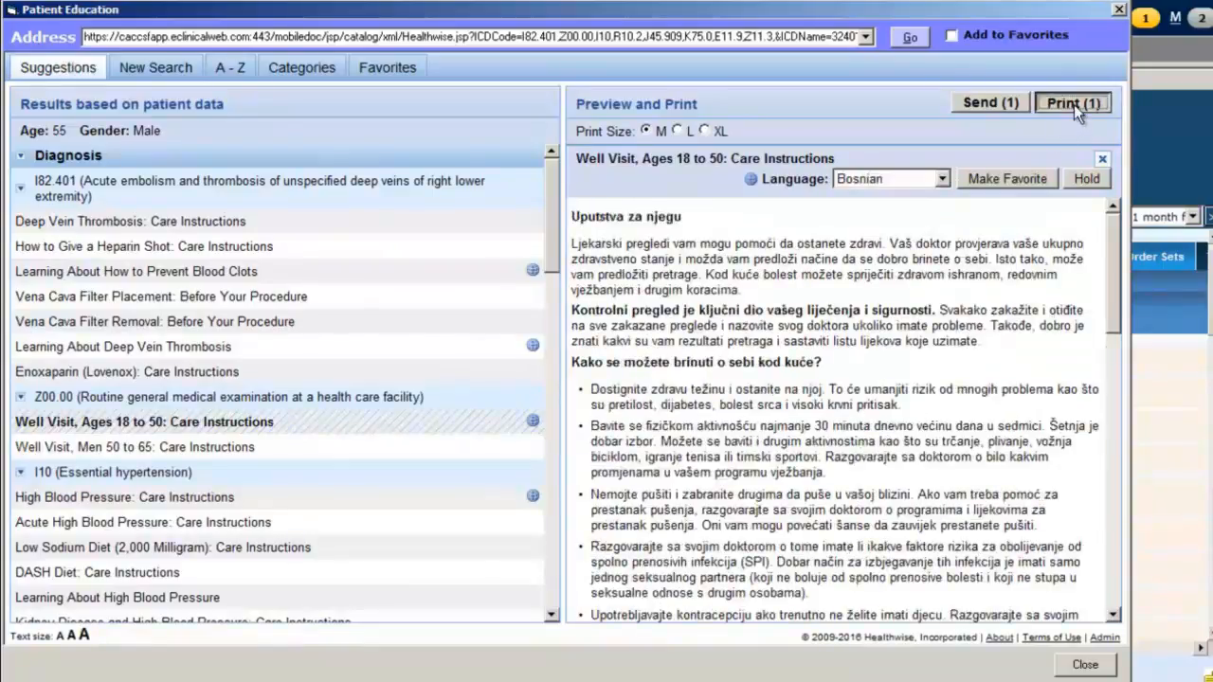
View the search page for other education handouts, and close patient education and the Treatment window
click(163, 70)
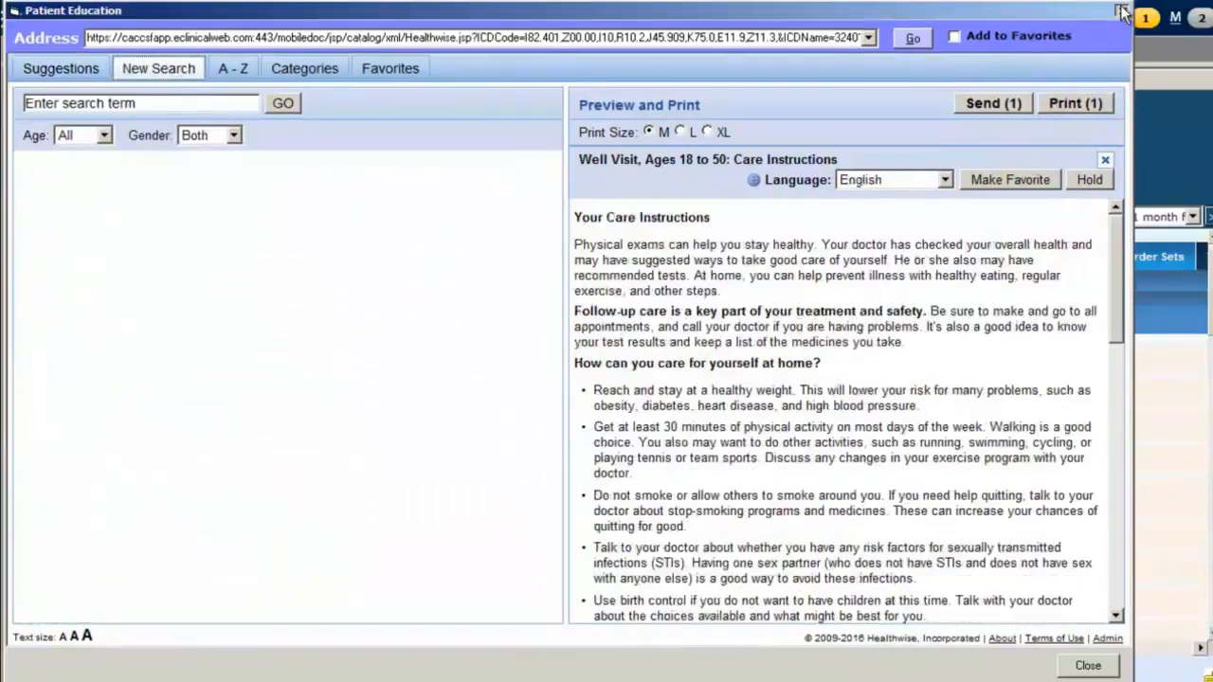
click(1118, 9)
click(1005, 11)
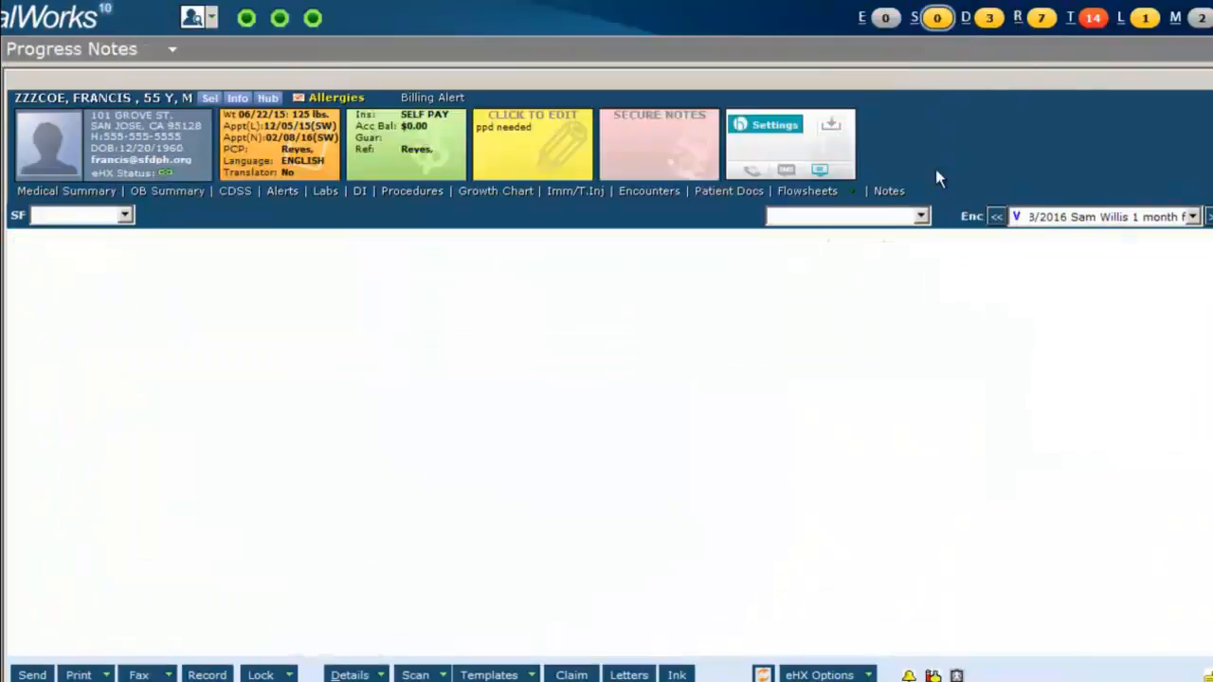
Start a new immunization for the visit, search vaccines for "flu", and choose Flu ( IM ) (18 years & older )
drag(812, 269, 817, 600)
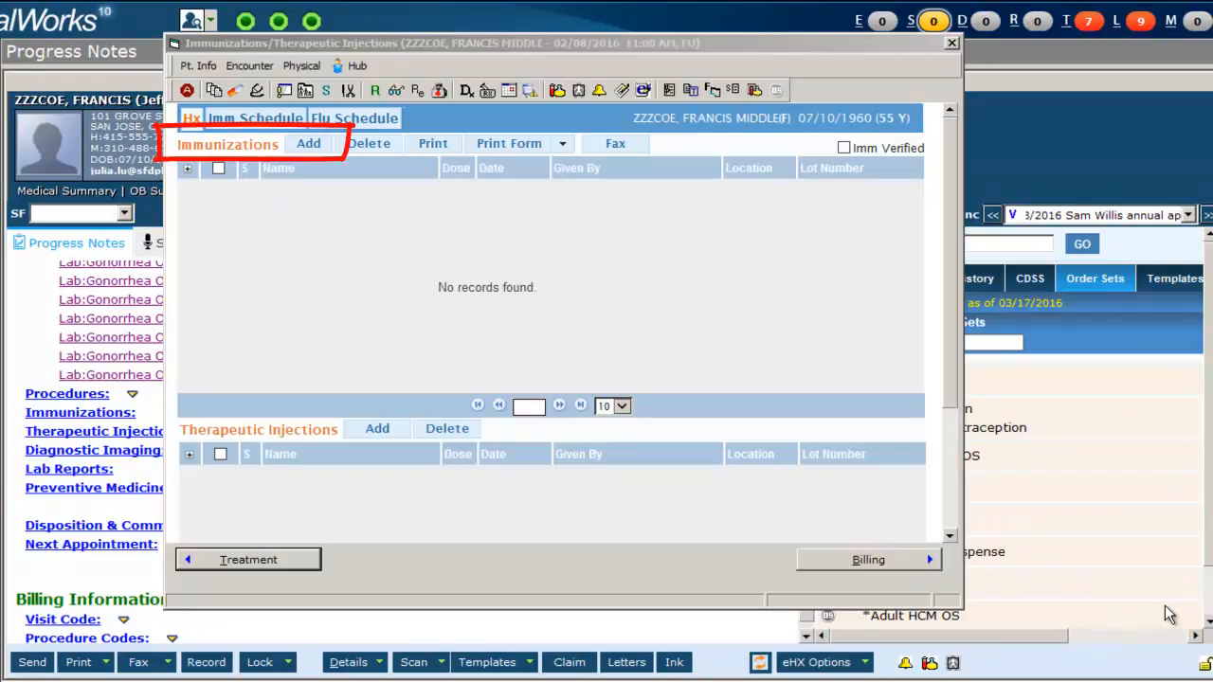
click(307, 146)
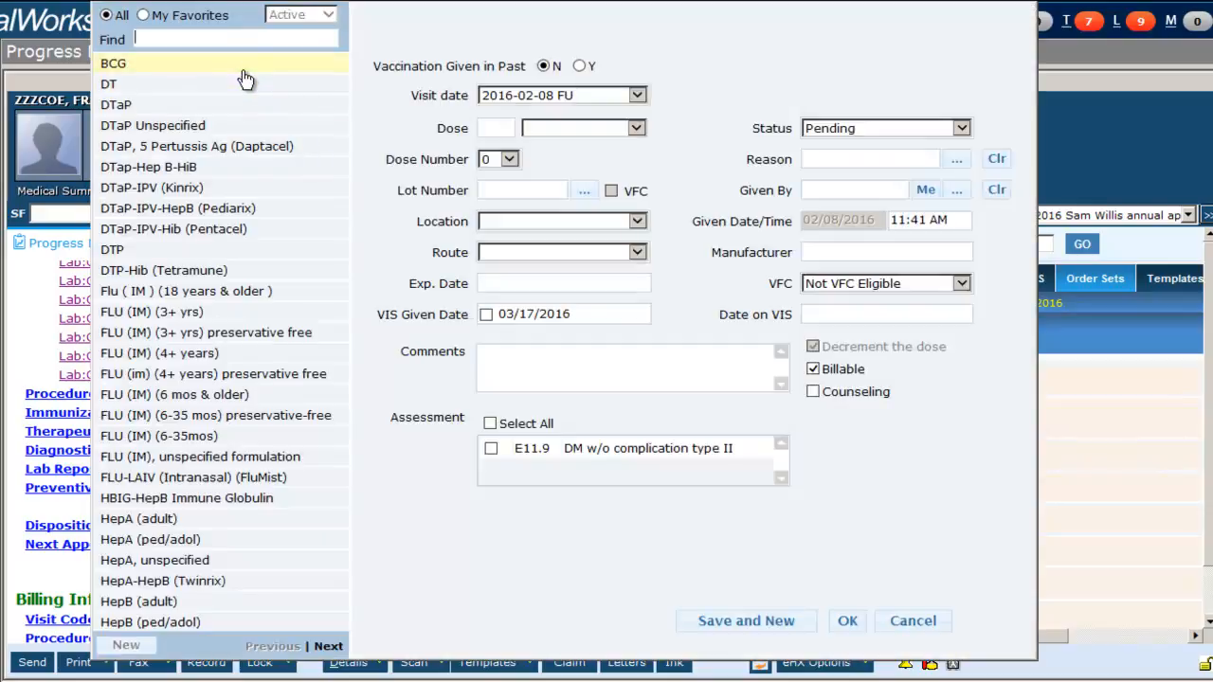
text(flu)
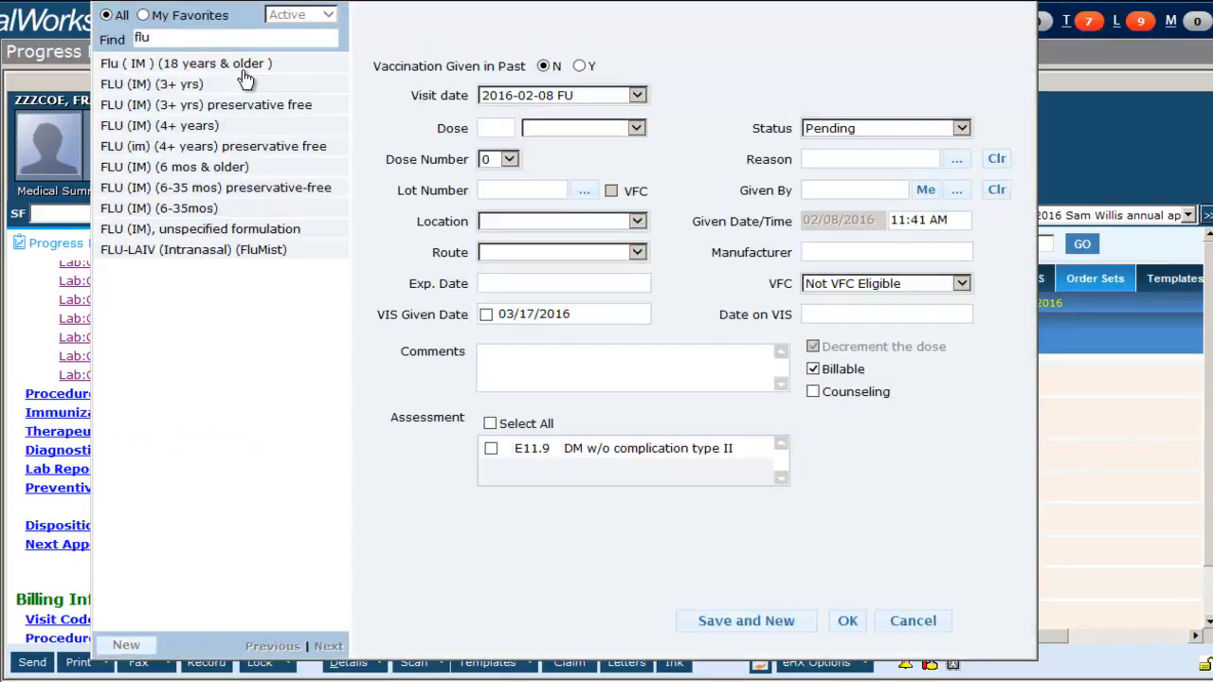
click(245, 67)
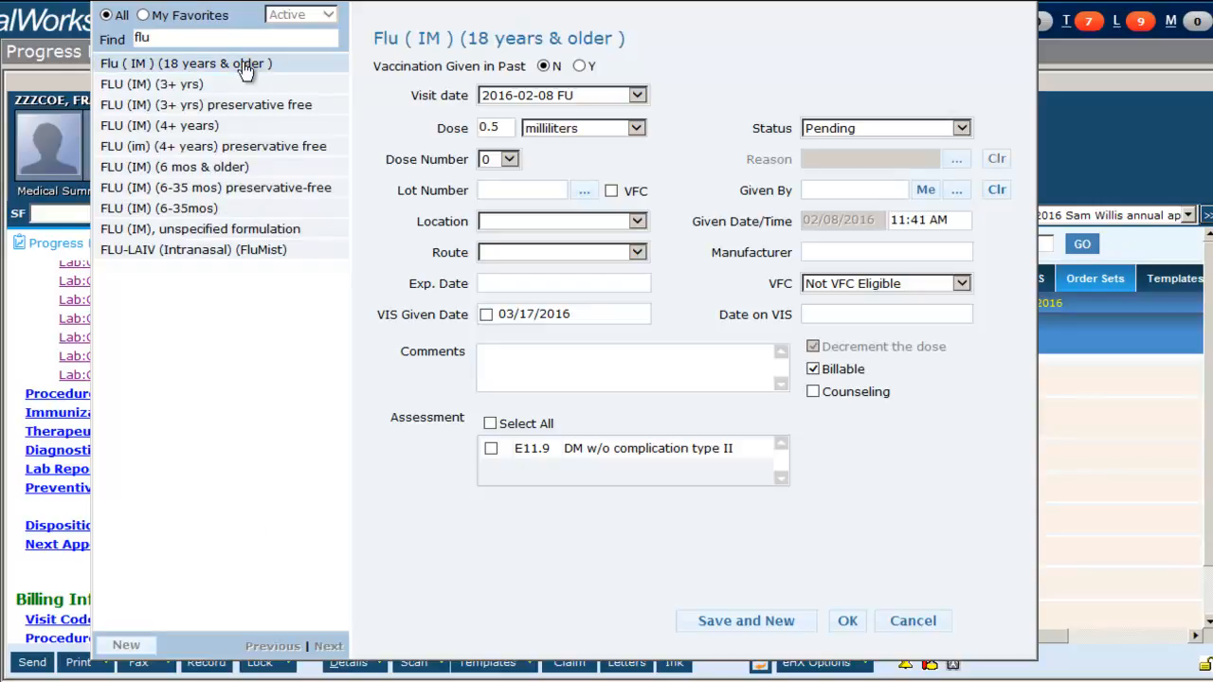
Check the available vaccine lot numbers, and set the flu immunization's location to Left Arm and route to Intradermal
click(585, 191)
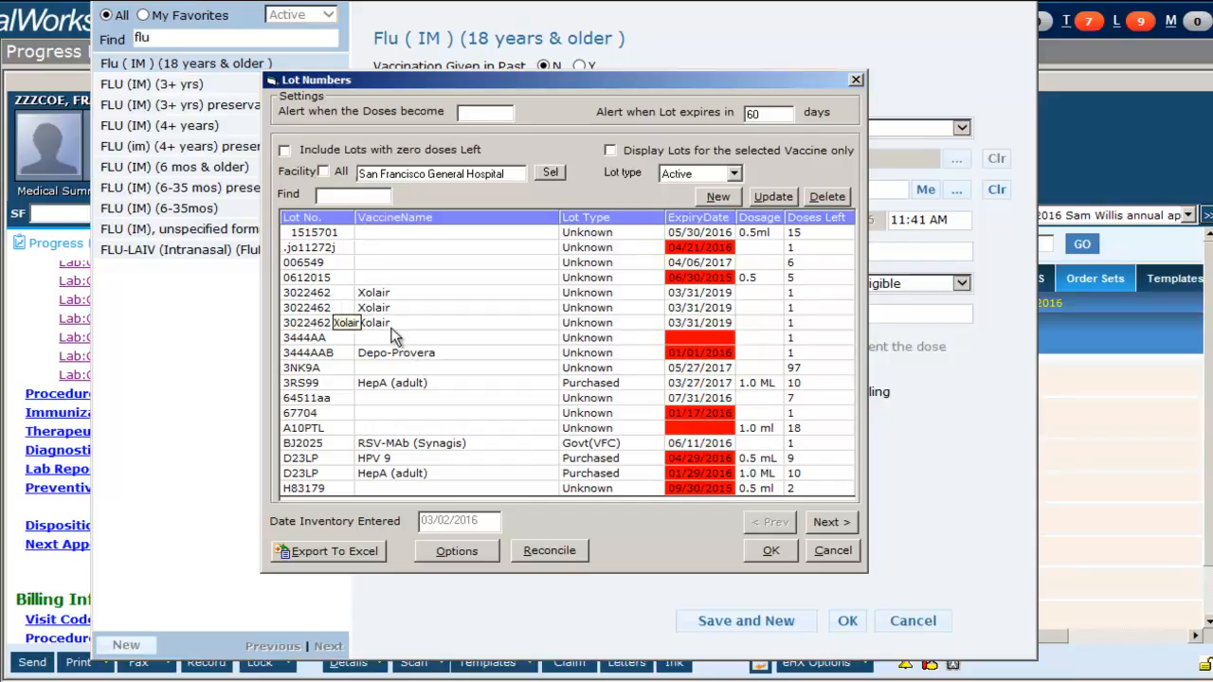
click(767, 552)
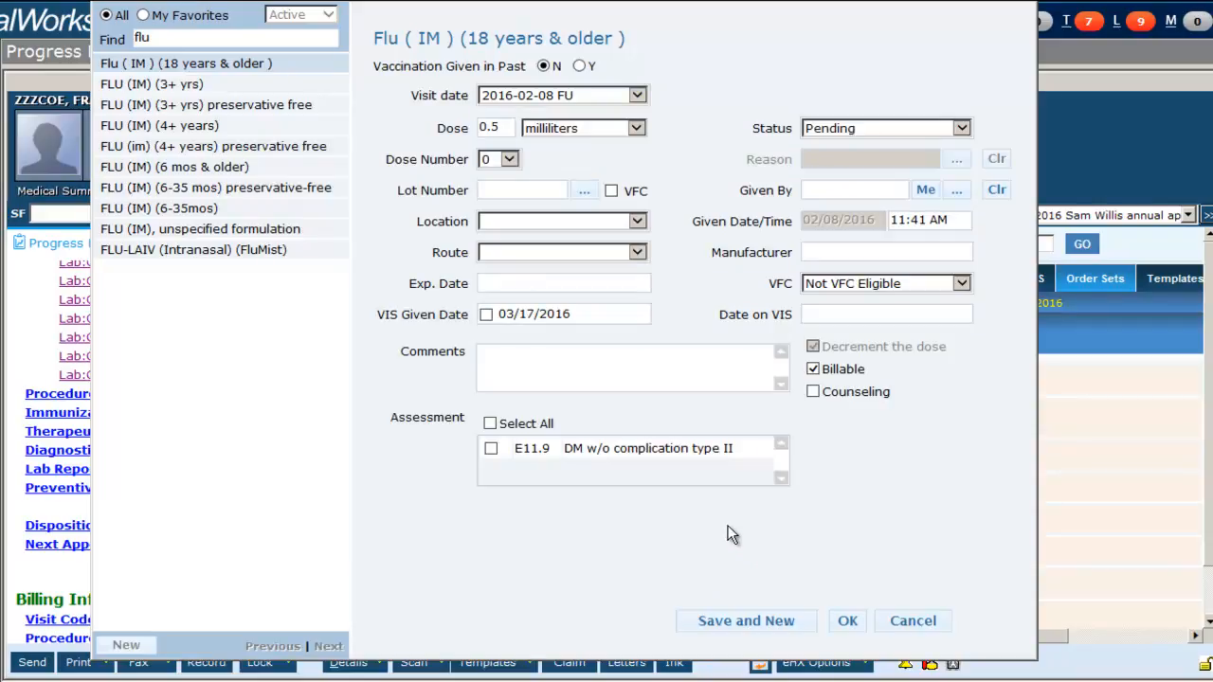
click(643, 221)
click(615, 254)
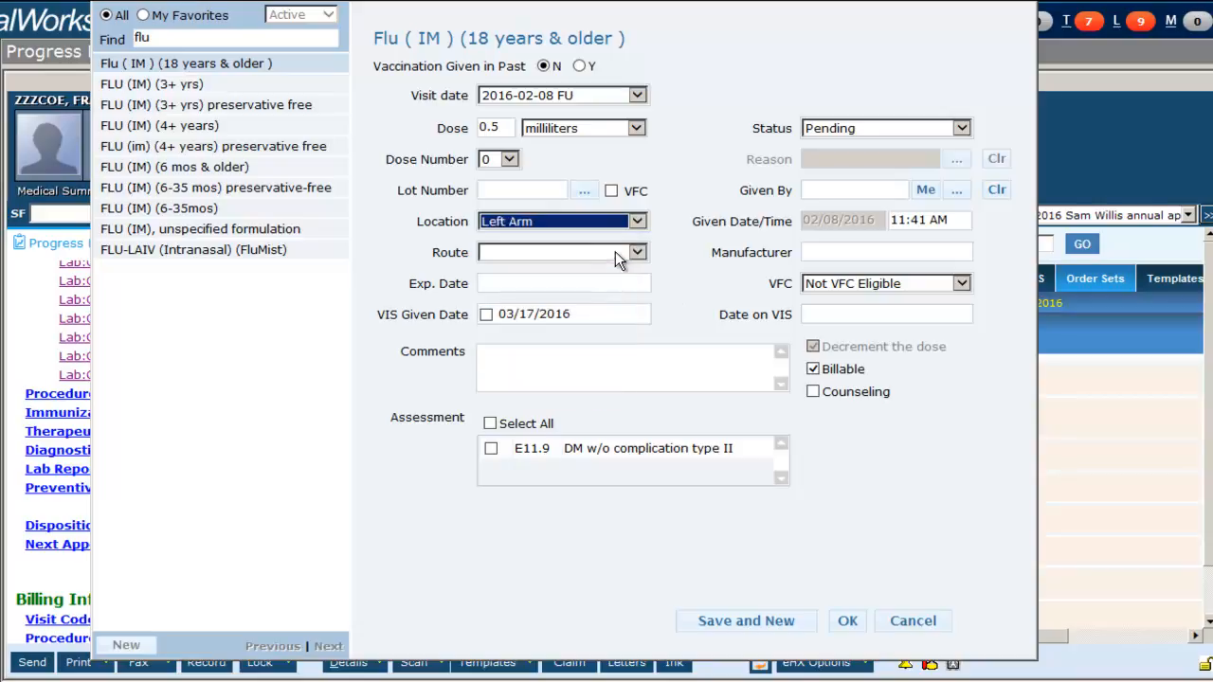
click(639, 252)
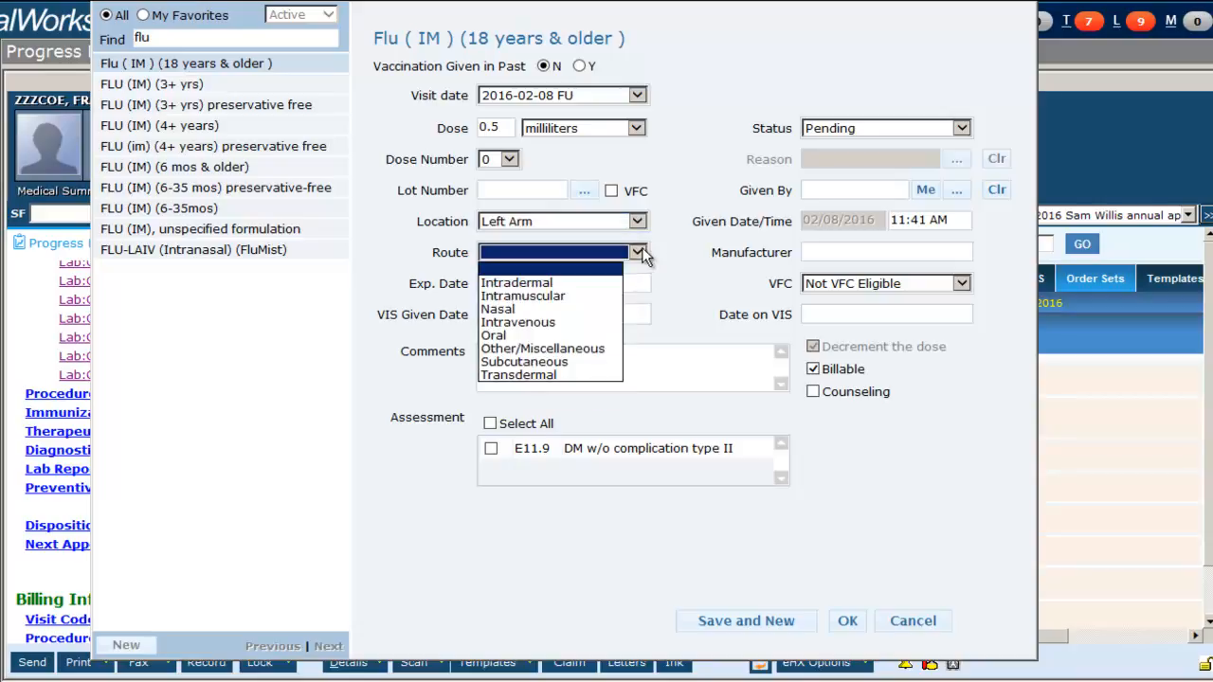
click(606, 284)
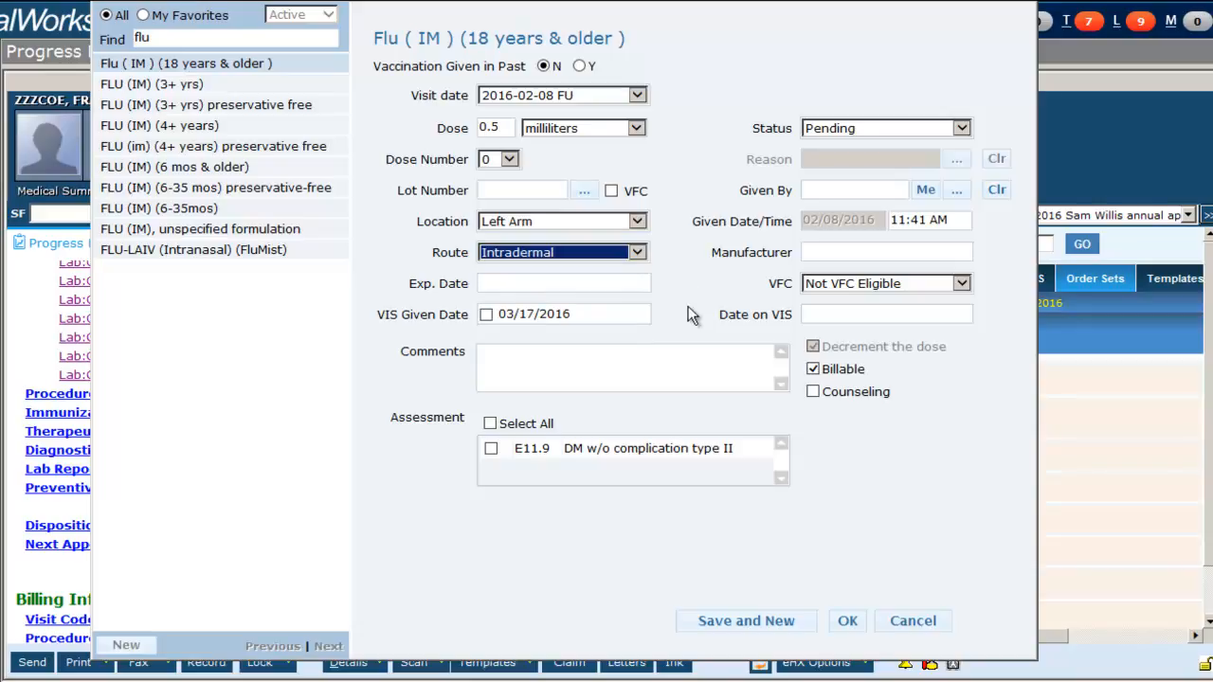
Record yourself as the person who gave the flu immunization, and save the record
click(926, 190)
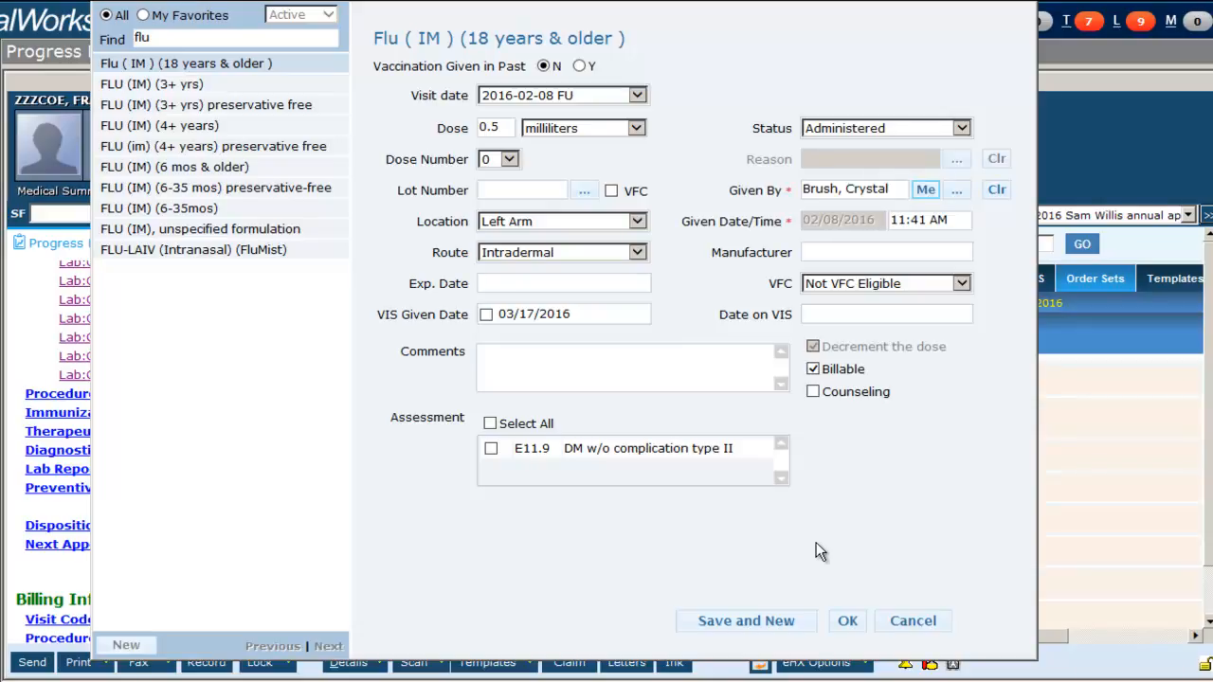
click(847, 621)
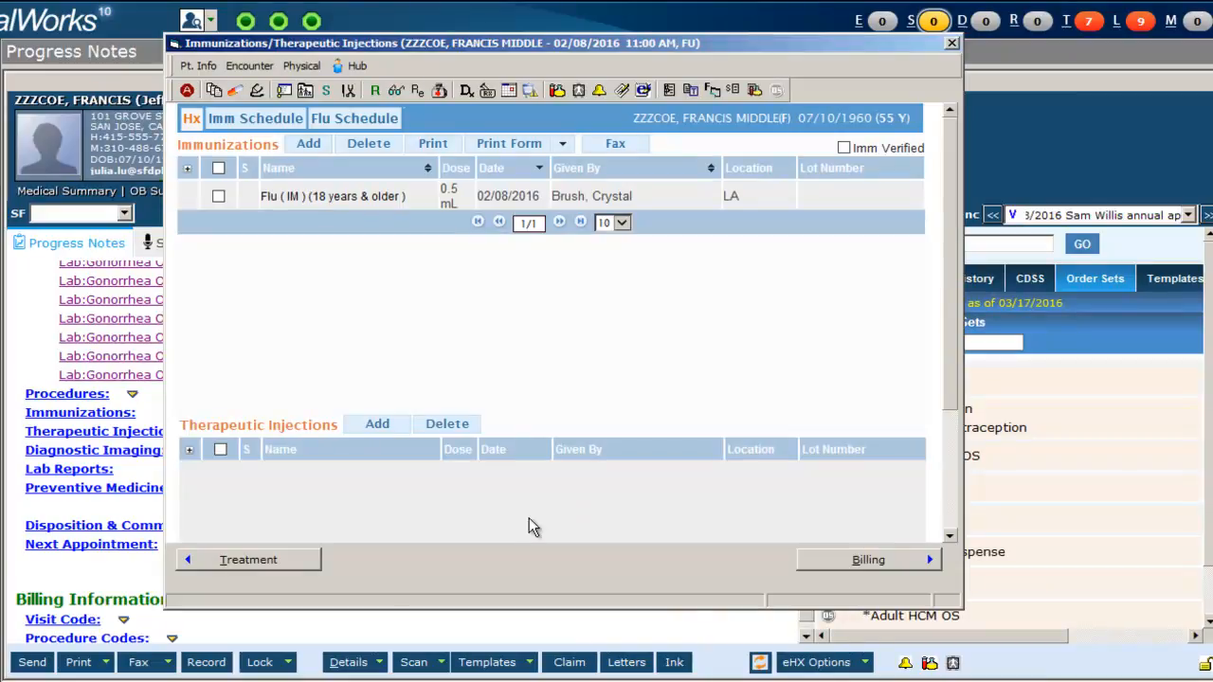
Start a new therapeutic injection, search for "tes", choose TESTOSTERONE ENANTHATE 200MG/ML IM, and set the dose to 0.5 milliliters
click(379, 431)
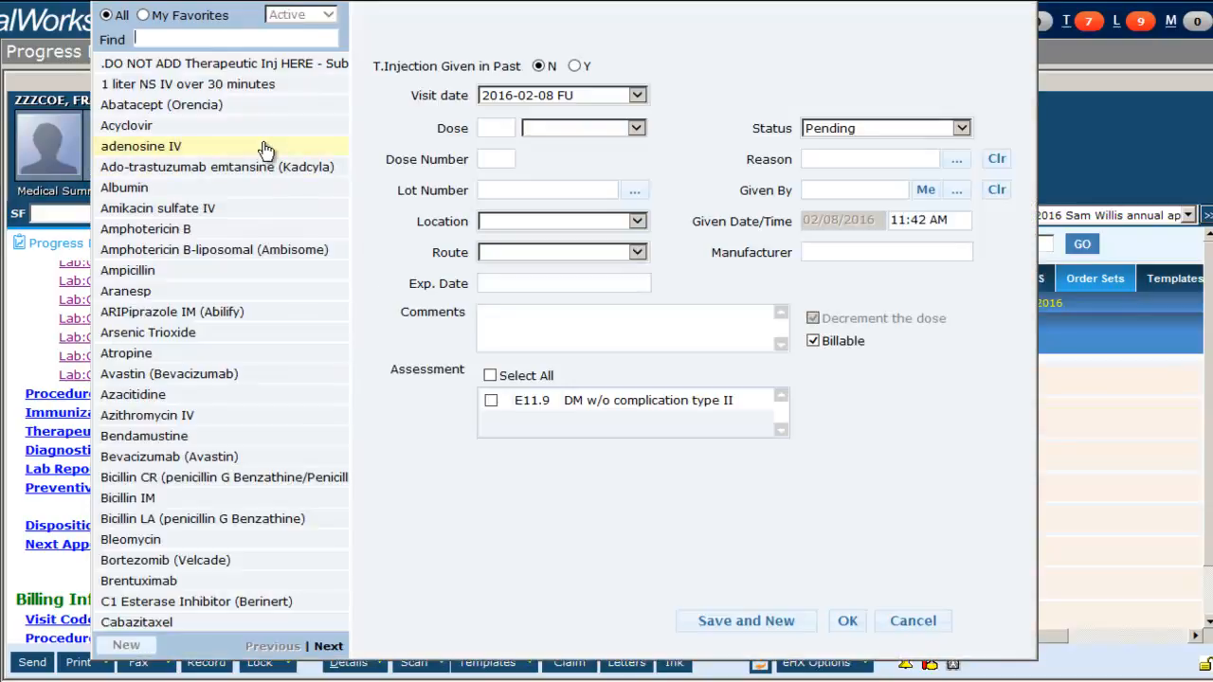
text(tes)
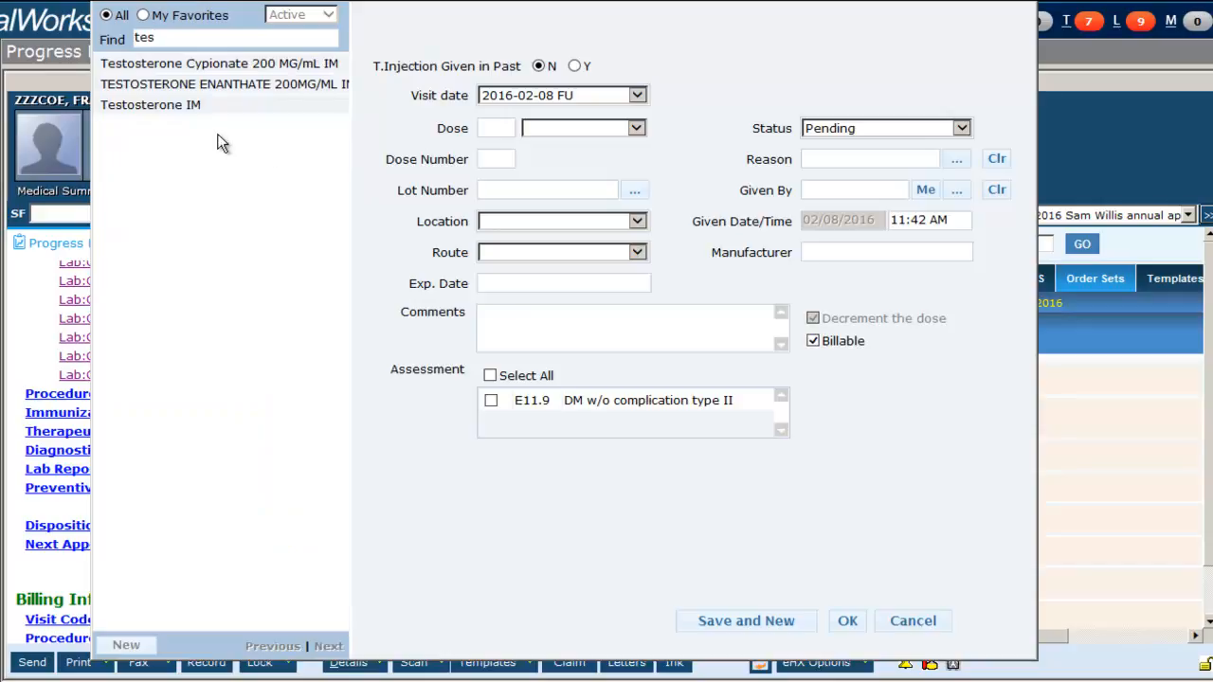
click(220, 91)
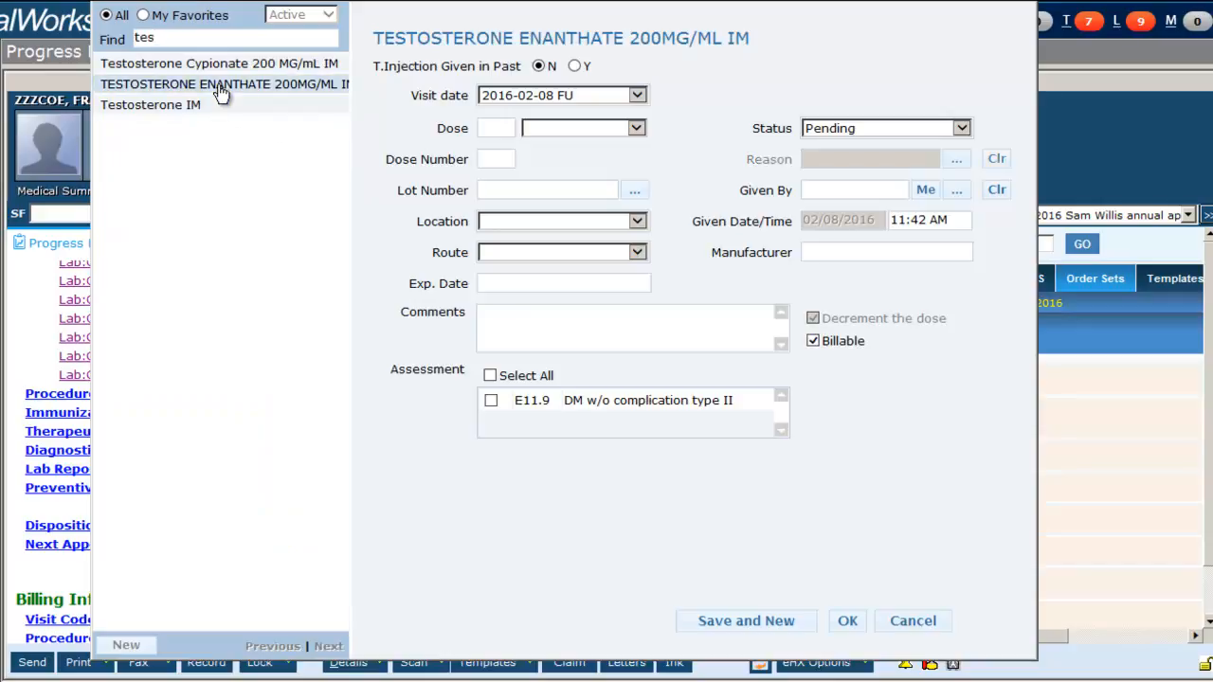
click(481, 125)
text(0.5)
click(626, 127)
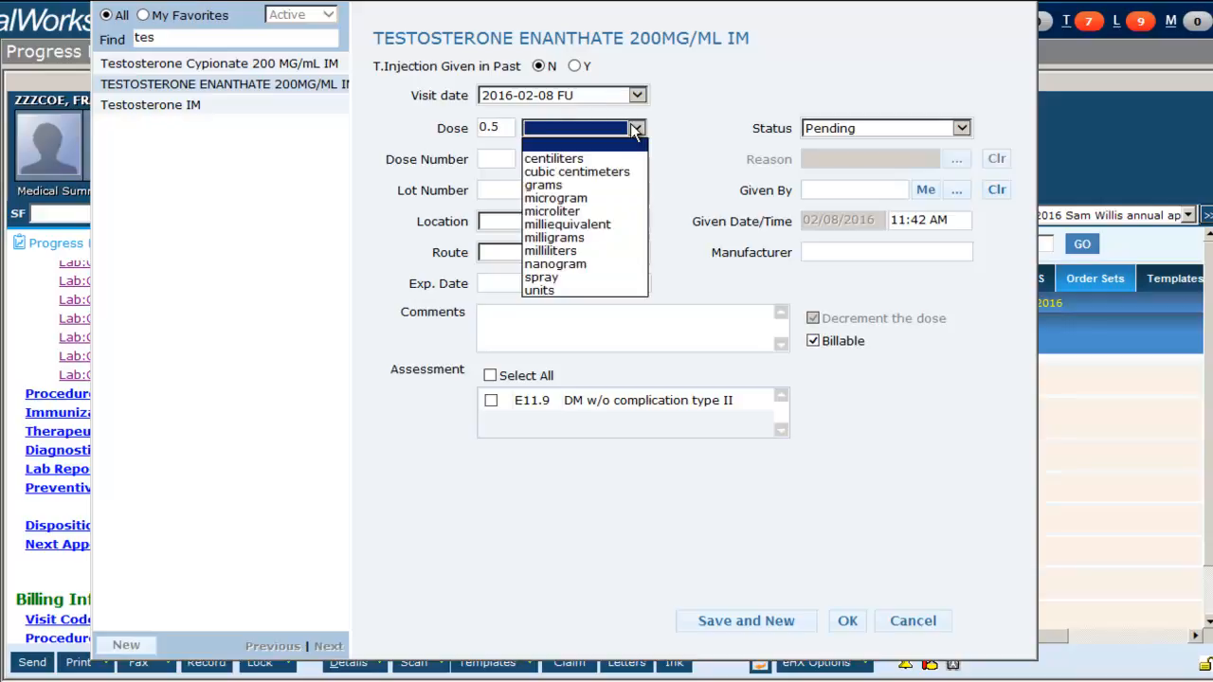
click(581, 252)
Check the available lot numbers, and set the testosterone injection's location to abdomen and route to Intramuscular
click(635, 191)
click(771, 551)
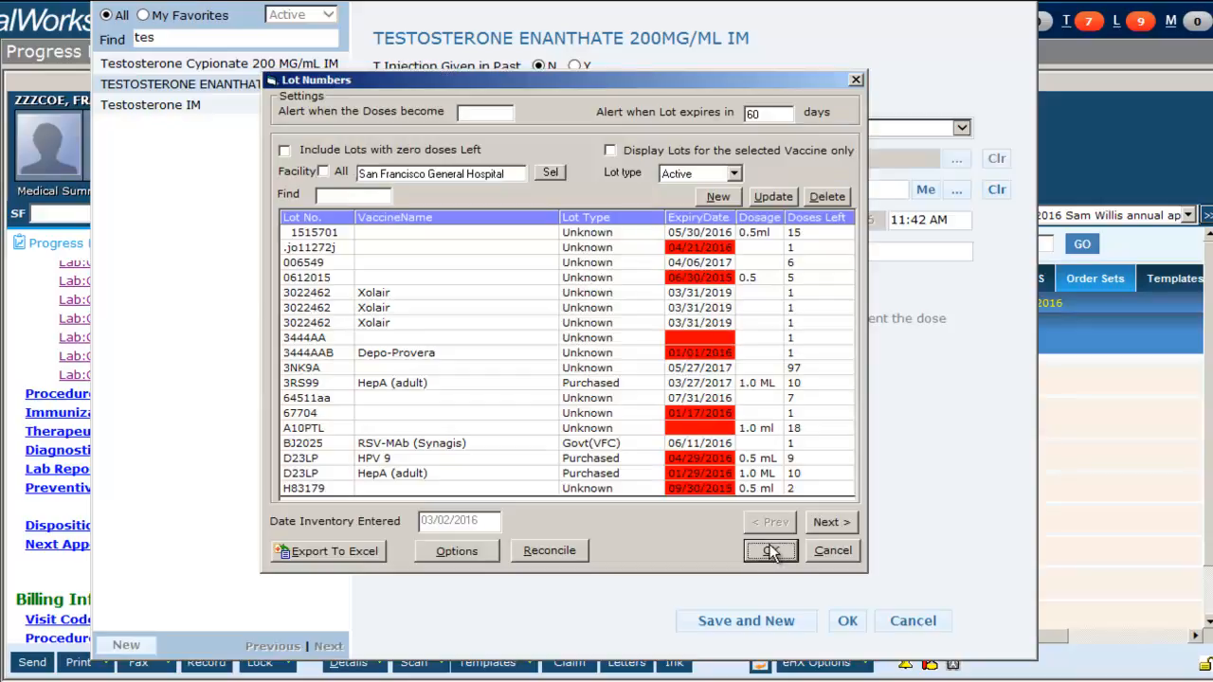
click(636, 221)
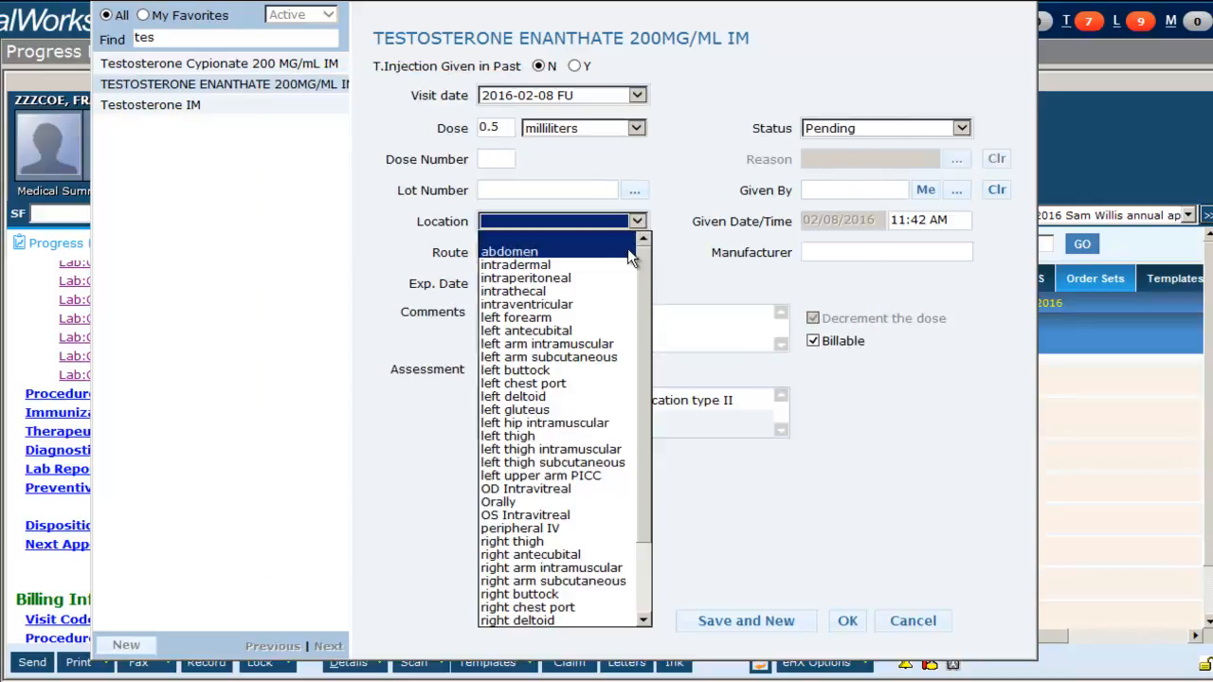
click(609, 249)
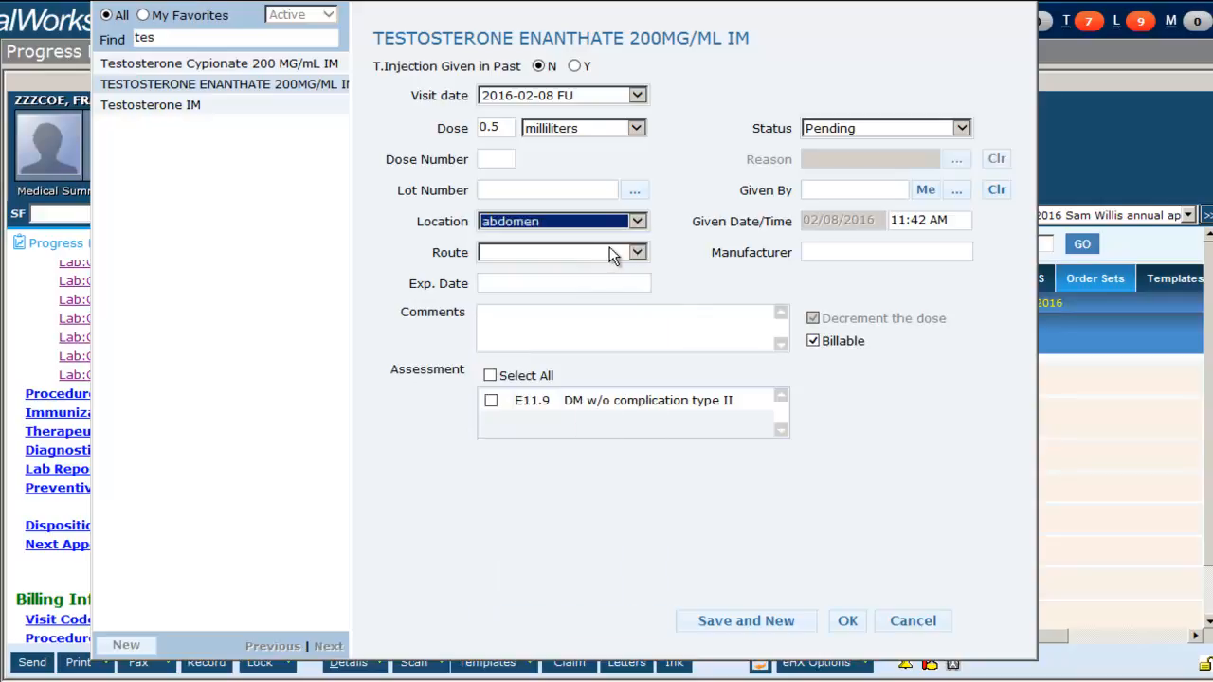
click(609, 246)
click(589, 297)
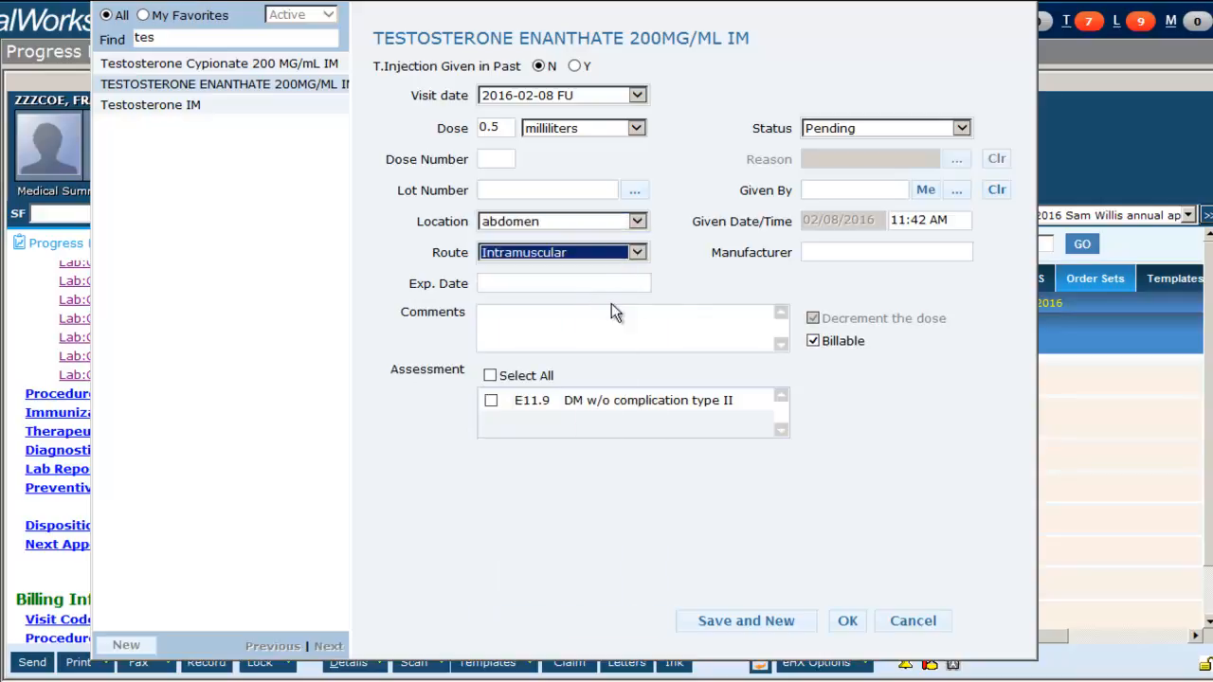
Record yourself as the person who gave the testosterone injection, save it, and close the Immunizations/Therapeutic Injections window
click(925, 190)
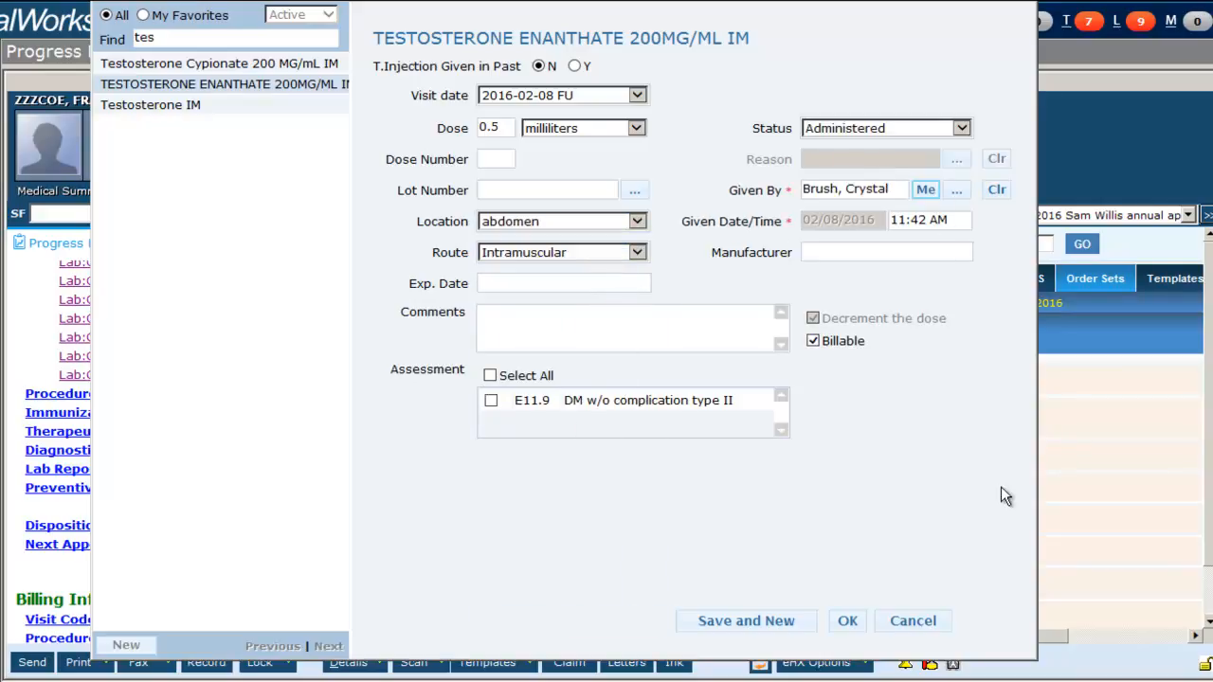
click(848, 621)
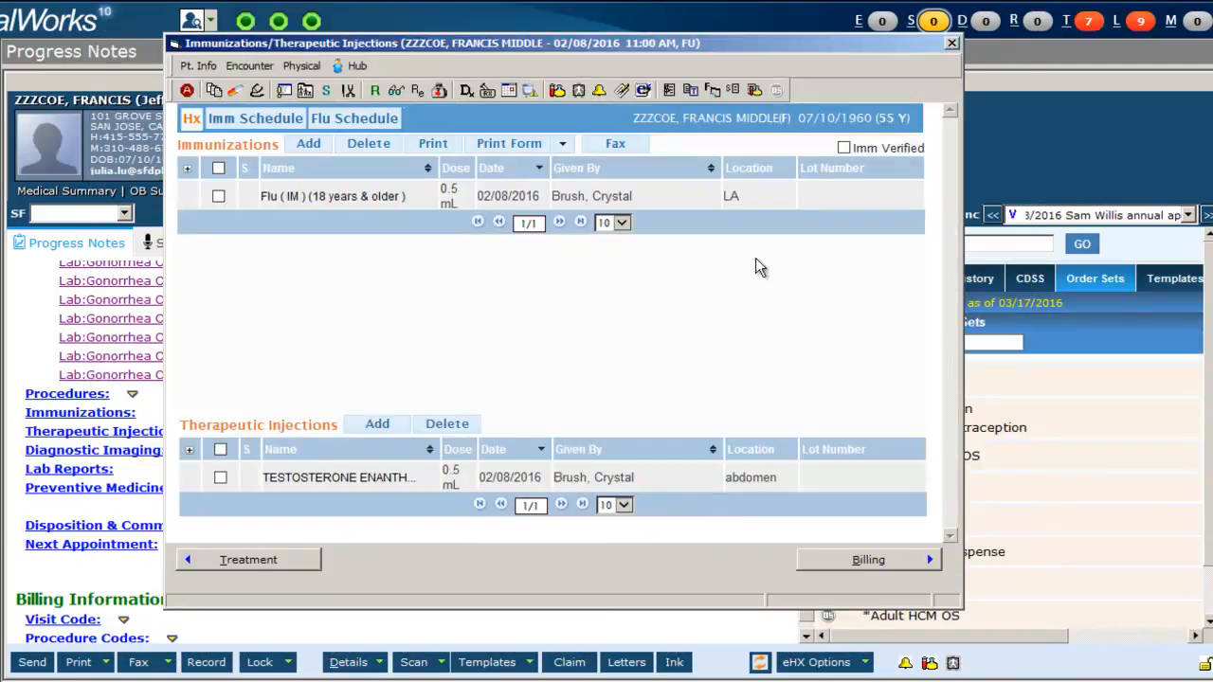
click(951, 46)
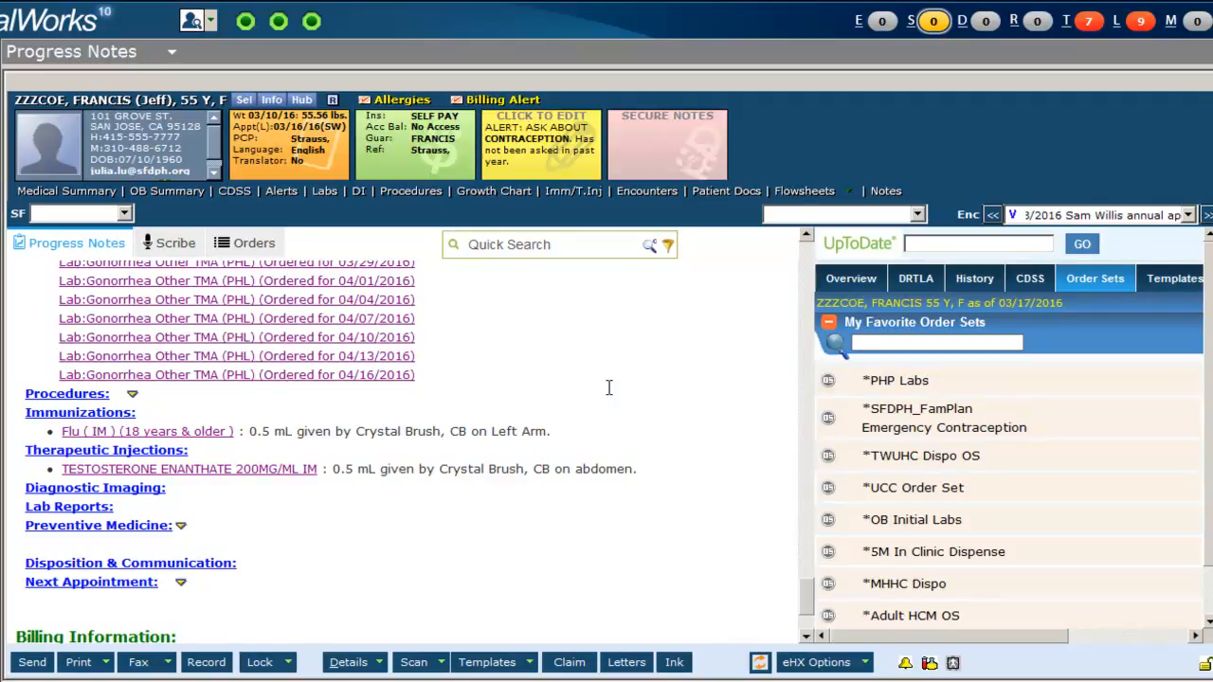
Add the E&M visit code 99499 No Charge RN for an established patient to the visit's billing
scroll(609, 387, down, 3)
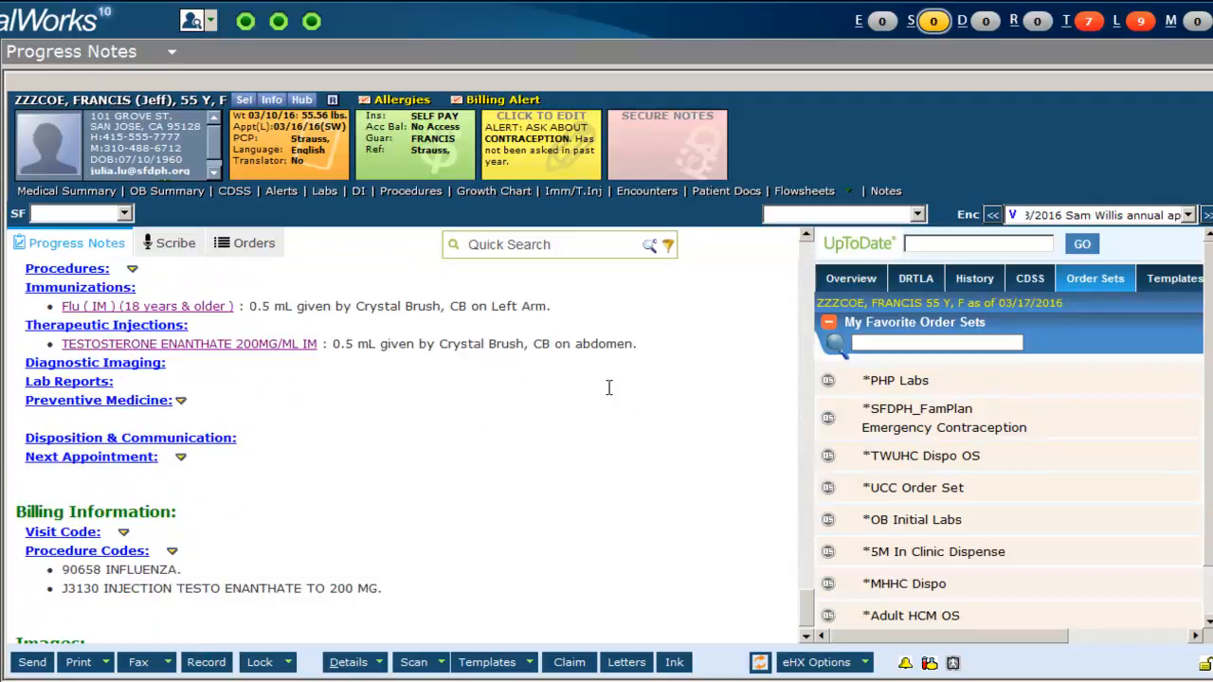
click(87, 538)
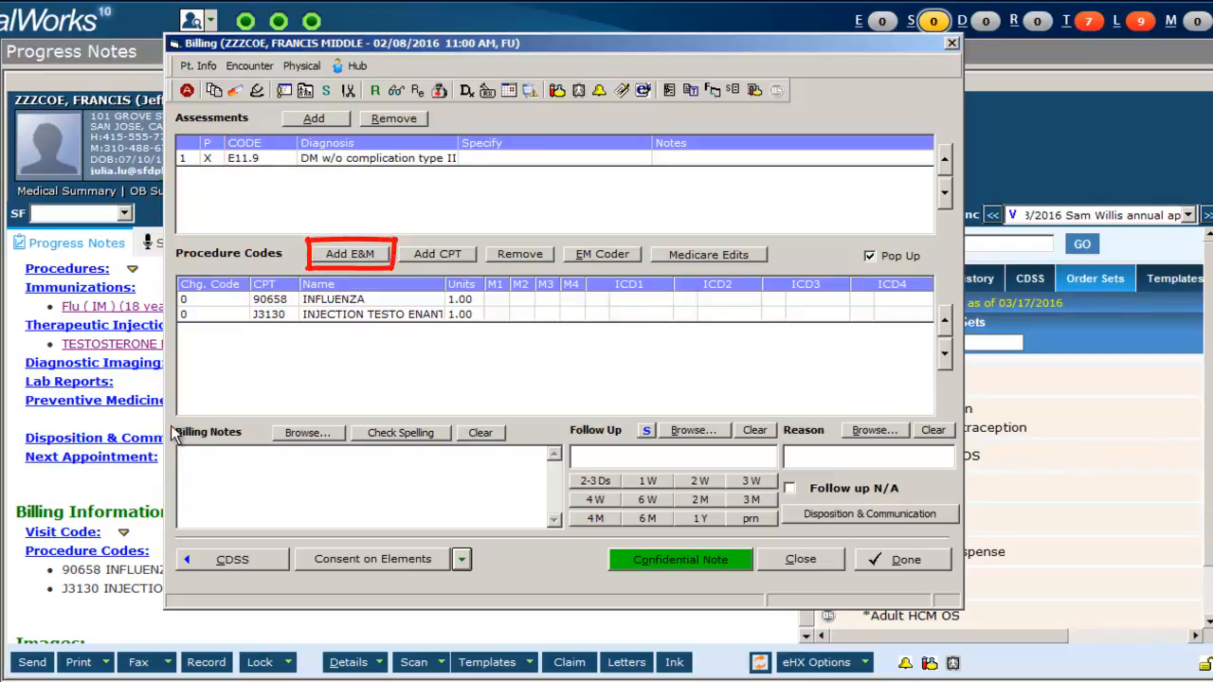
click(343, 258)
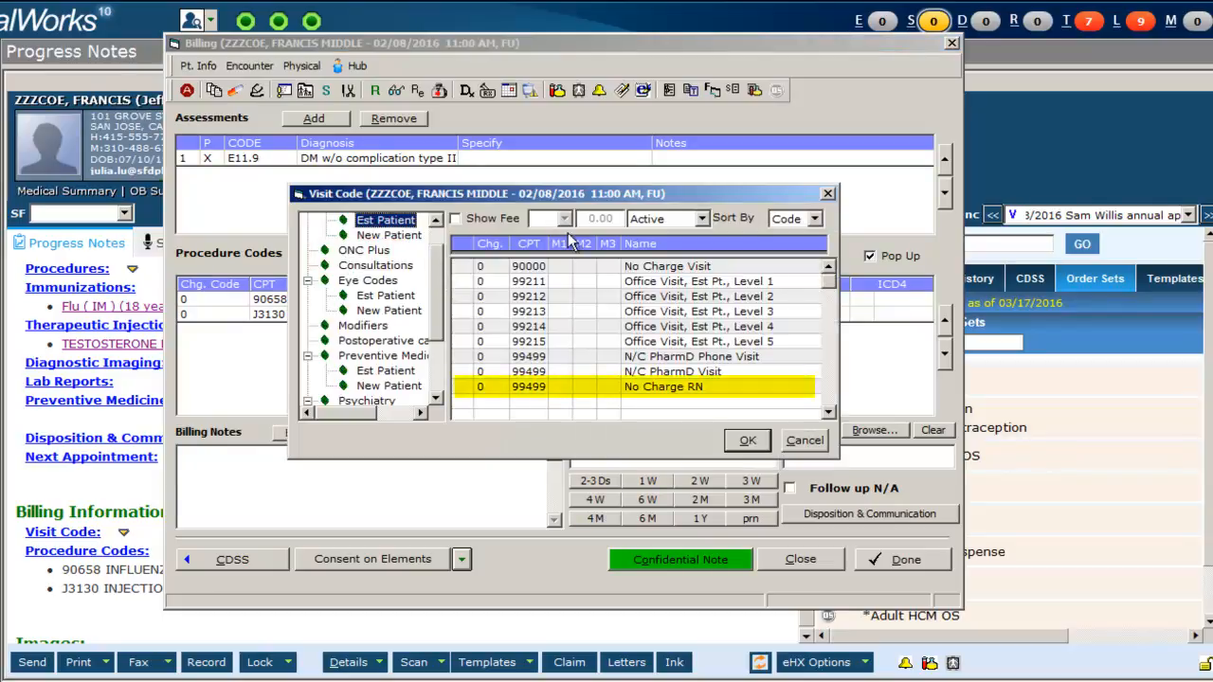
click(632, 389)
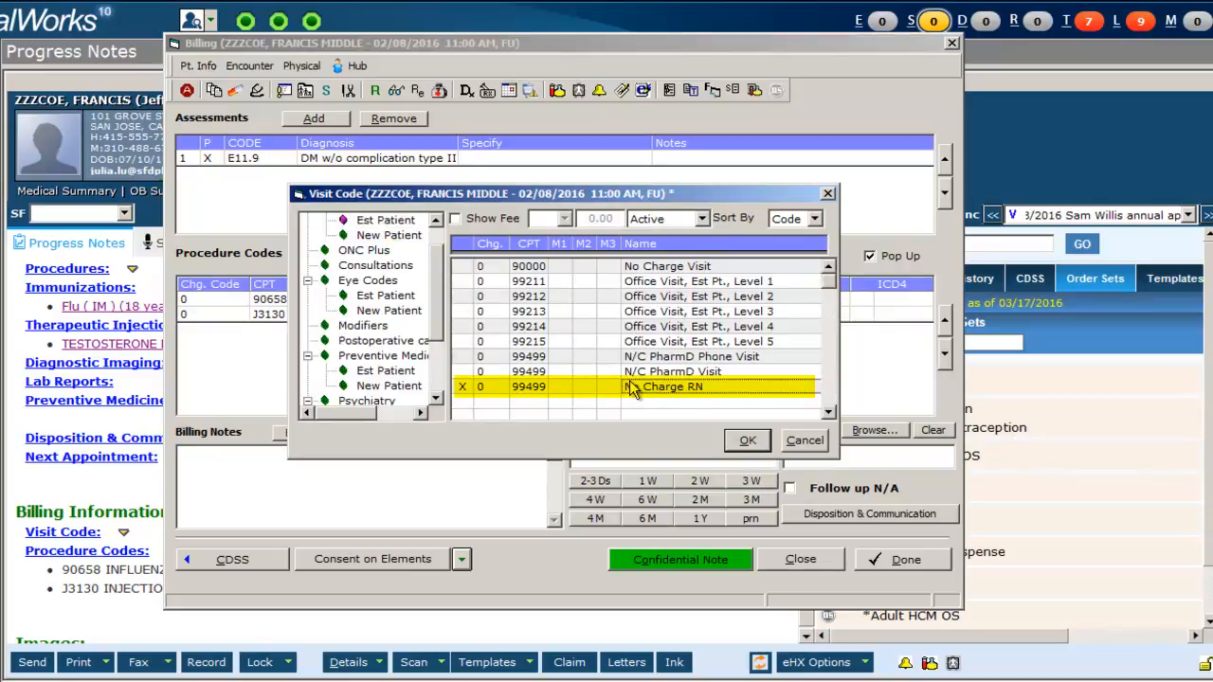
click(751, 441)
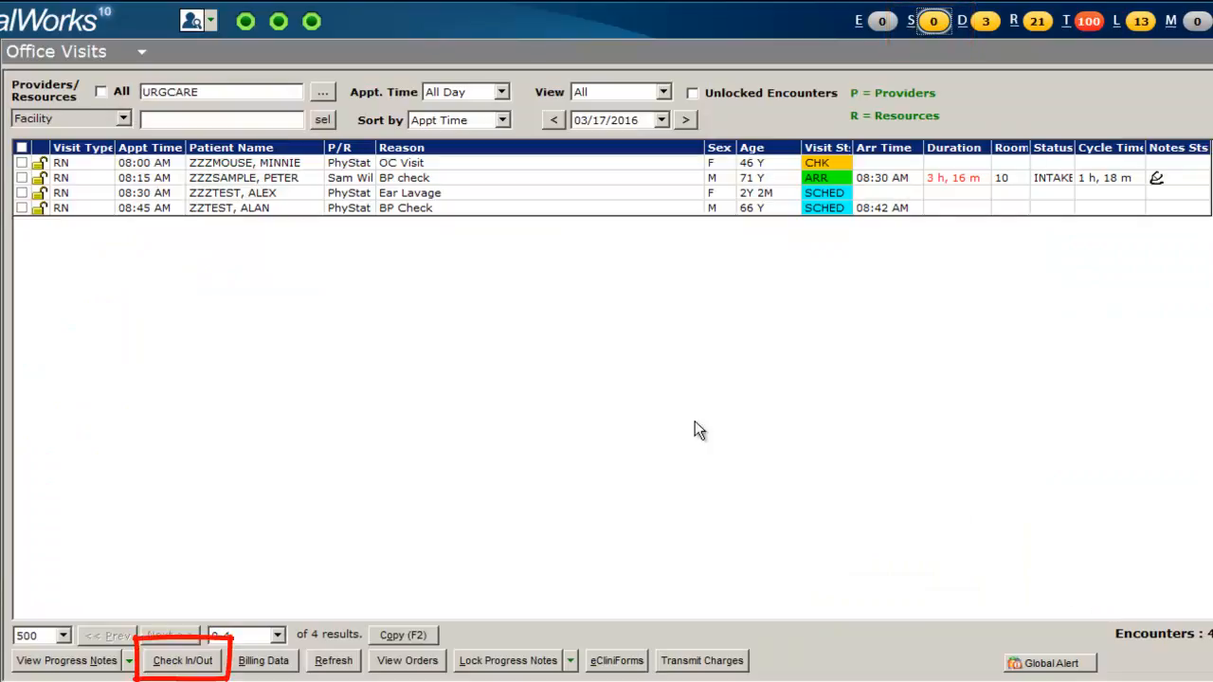
Check out the patient with the 8:15 AM BP check visit in the Office Visits list
click(77, 180)
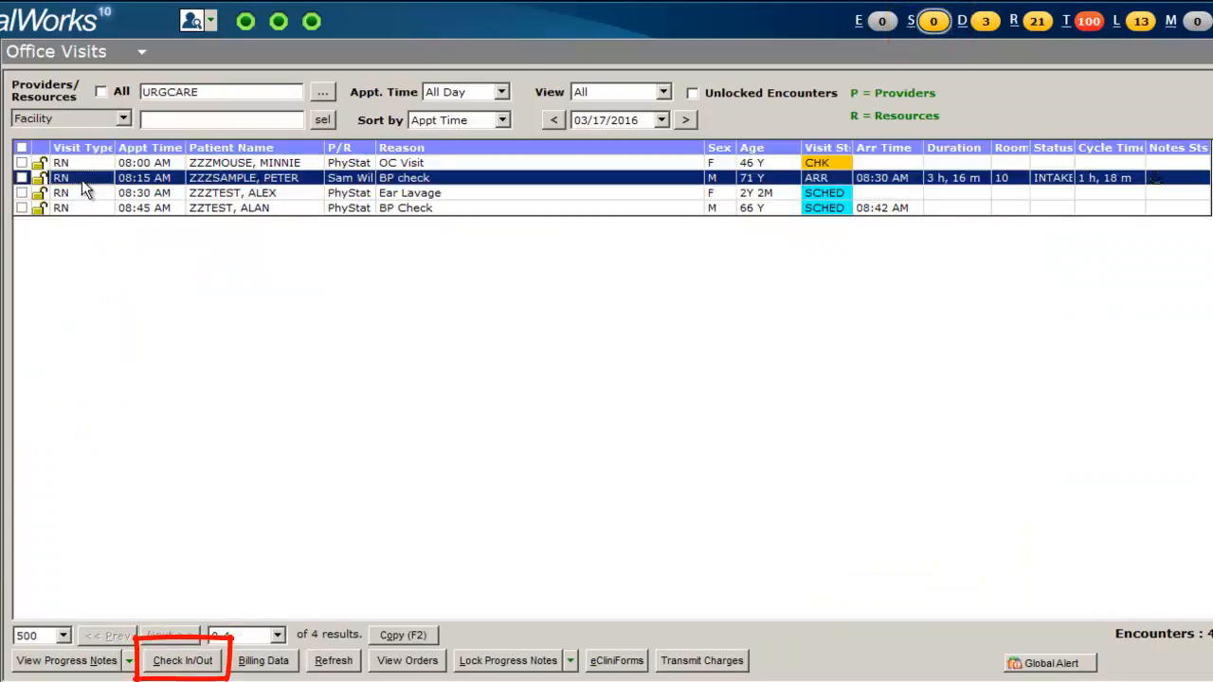
click(204, 665)
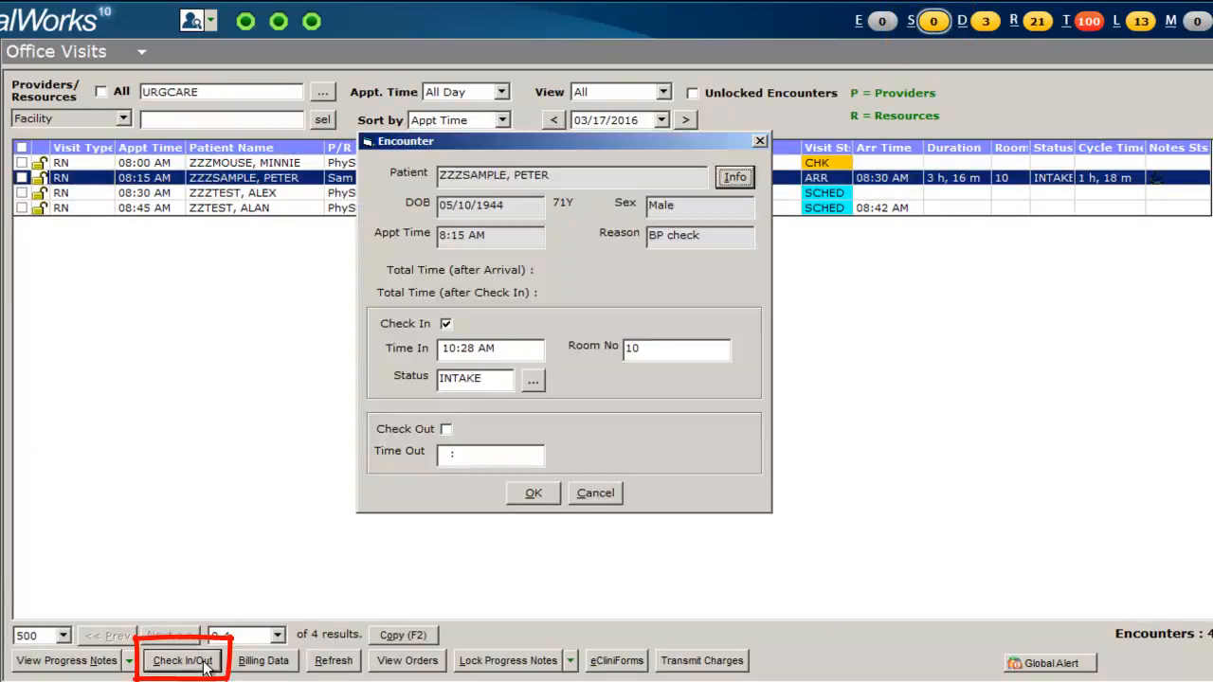
click(446, 429)
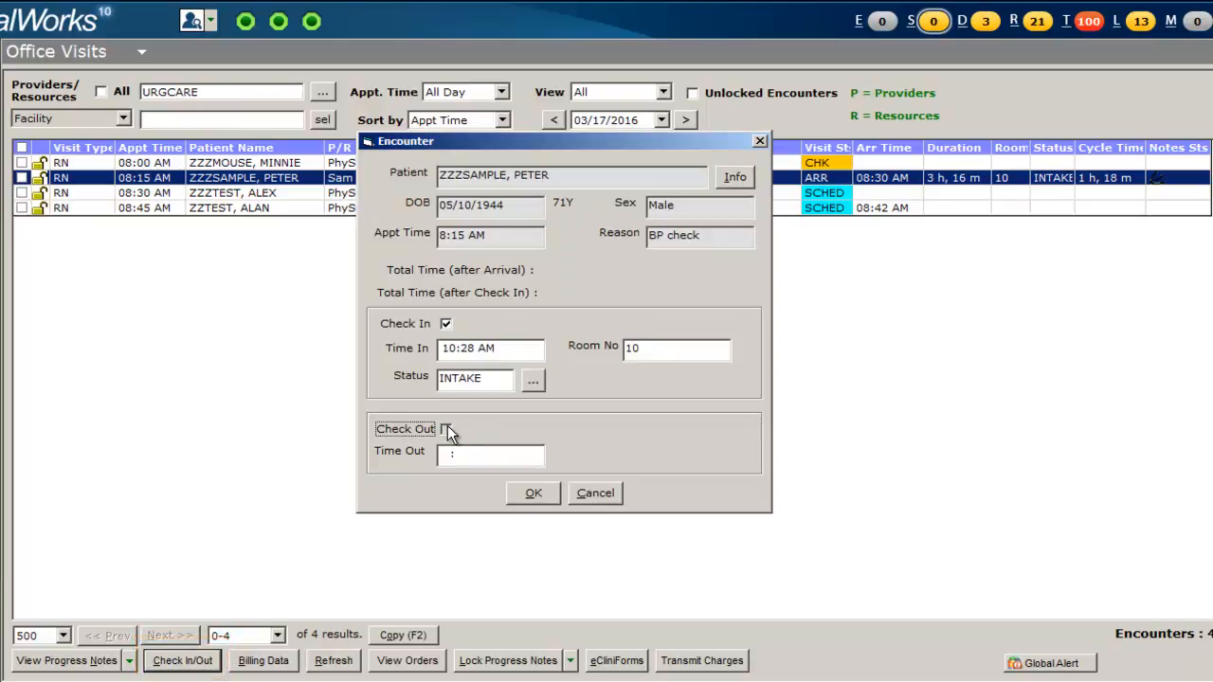
click(540, 491)
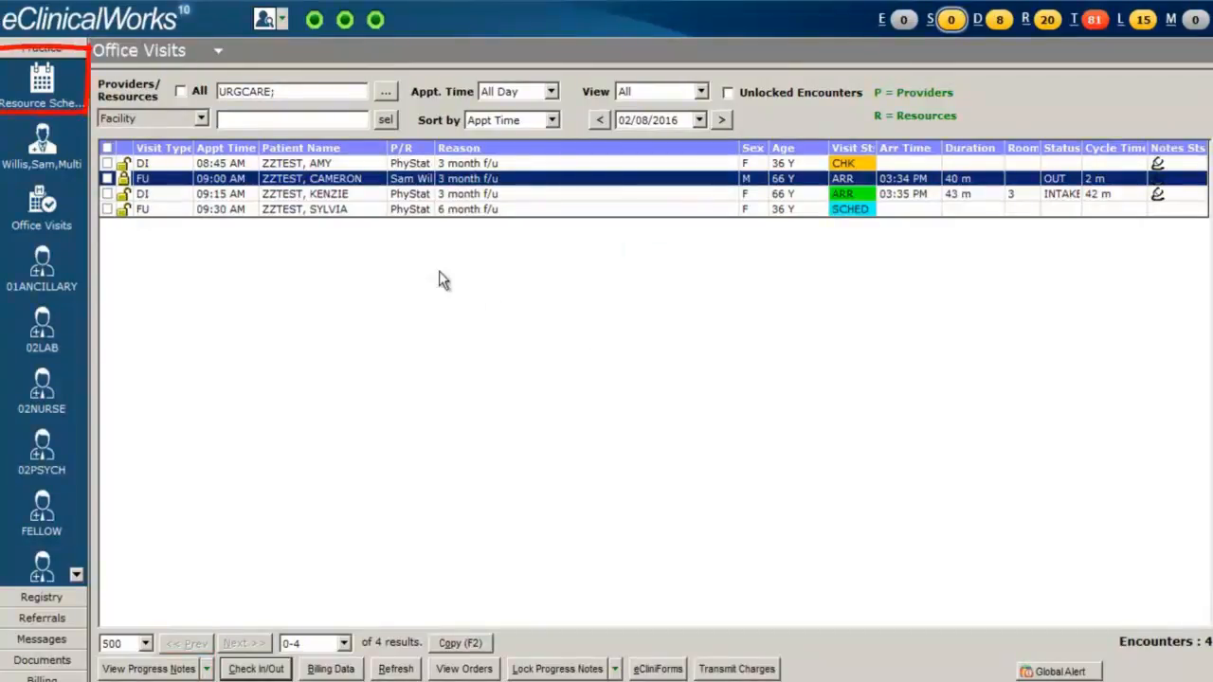
Open the 9:00 AM 3 month f/u appointment in Resource Scheduling, and set its visit status to CHK (Check Out)
click(43, 83)
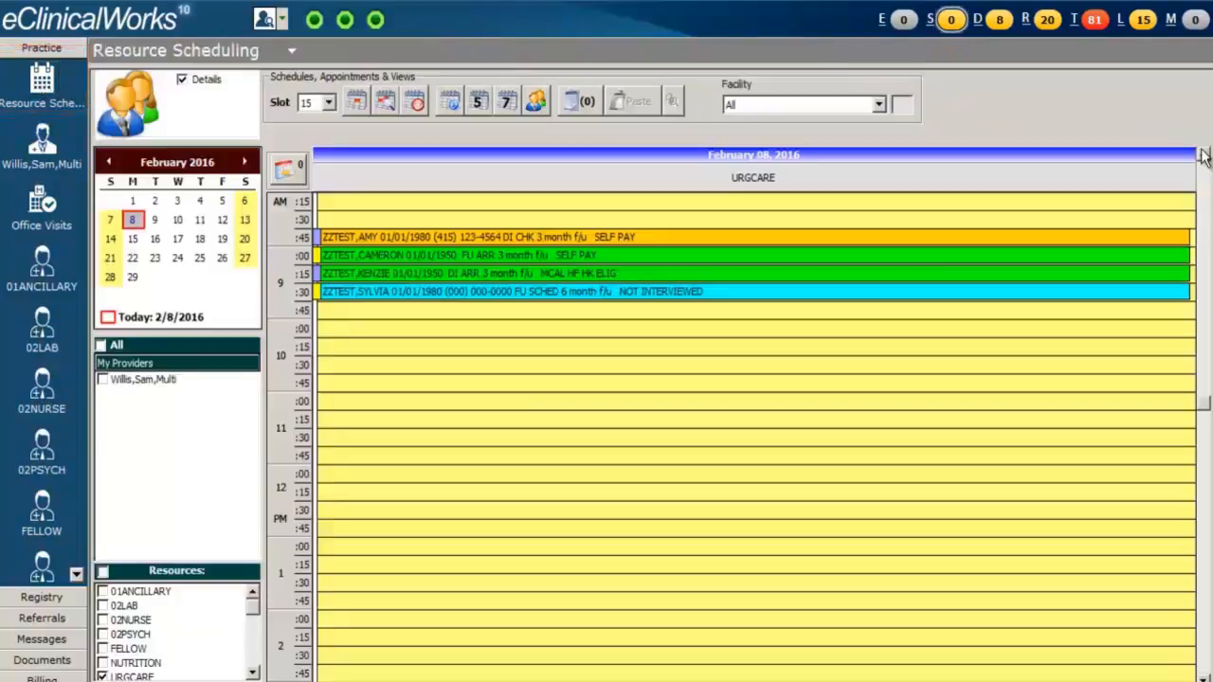
double_click(489, 254)
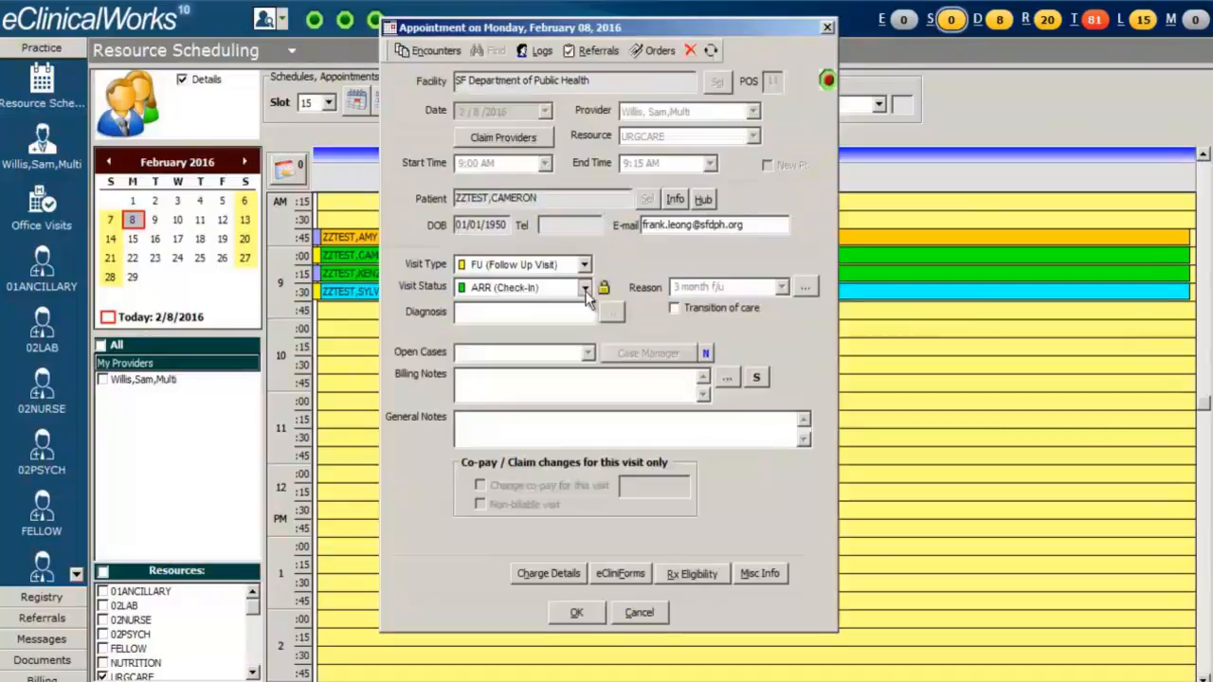
click(585, 289)
click(585, 290)
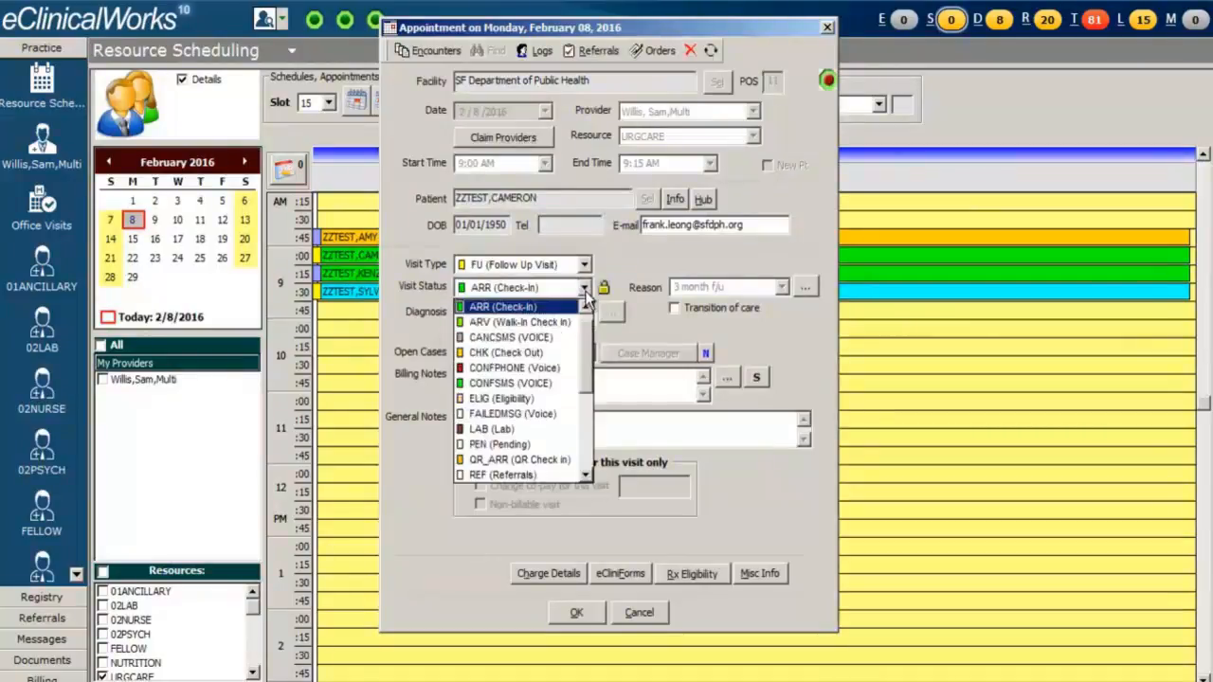
click(551, 353)
click(569, 613)
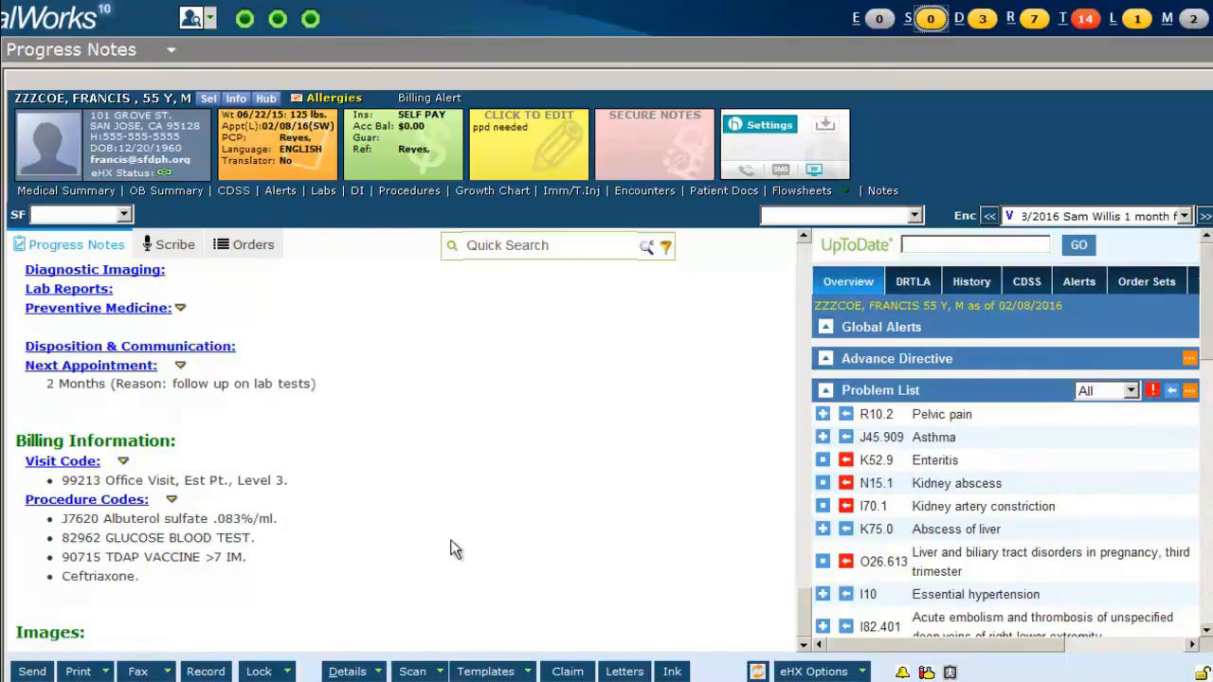
Lock the encounter's progress note in Modern-III Style, and view the electronic signature at the end of the note
click(288, 672)
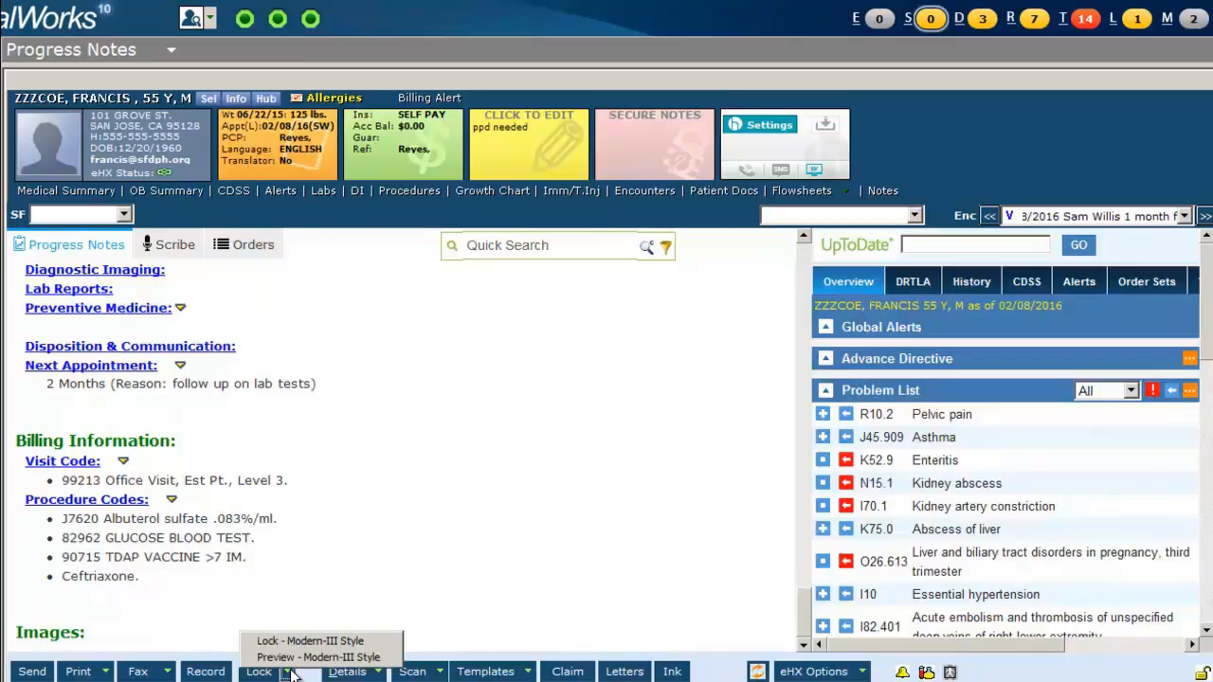
click(345, 642)
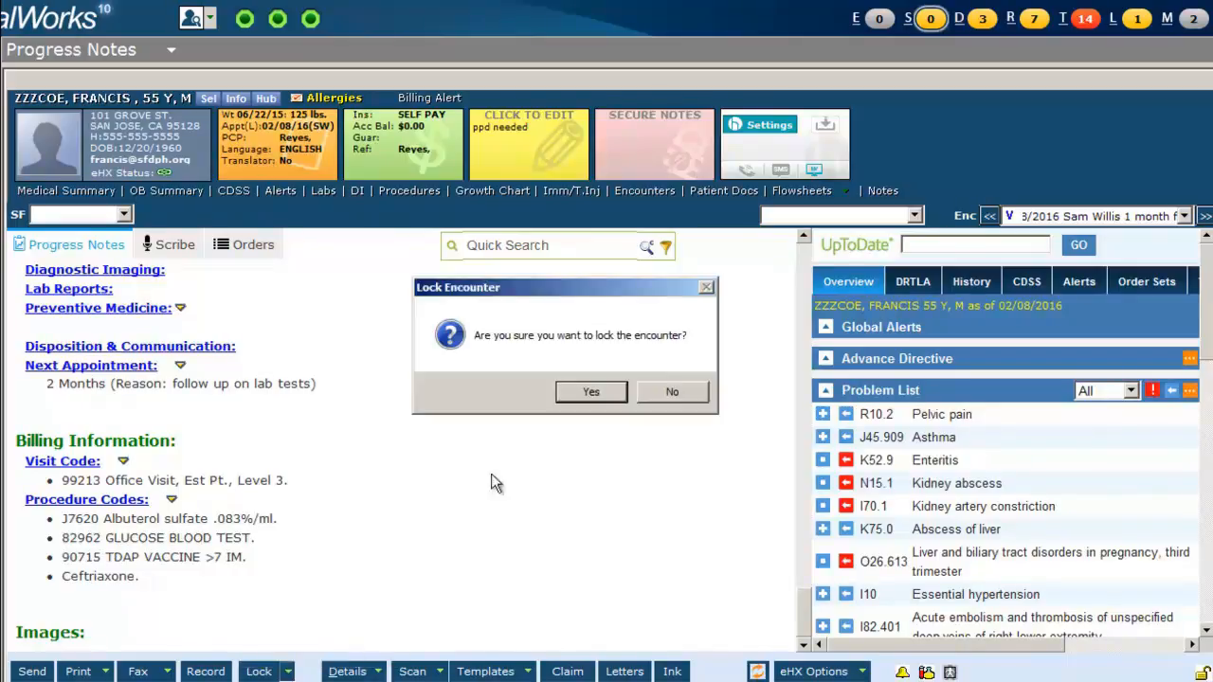
click(591, 393)
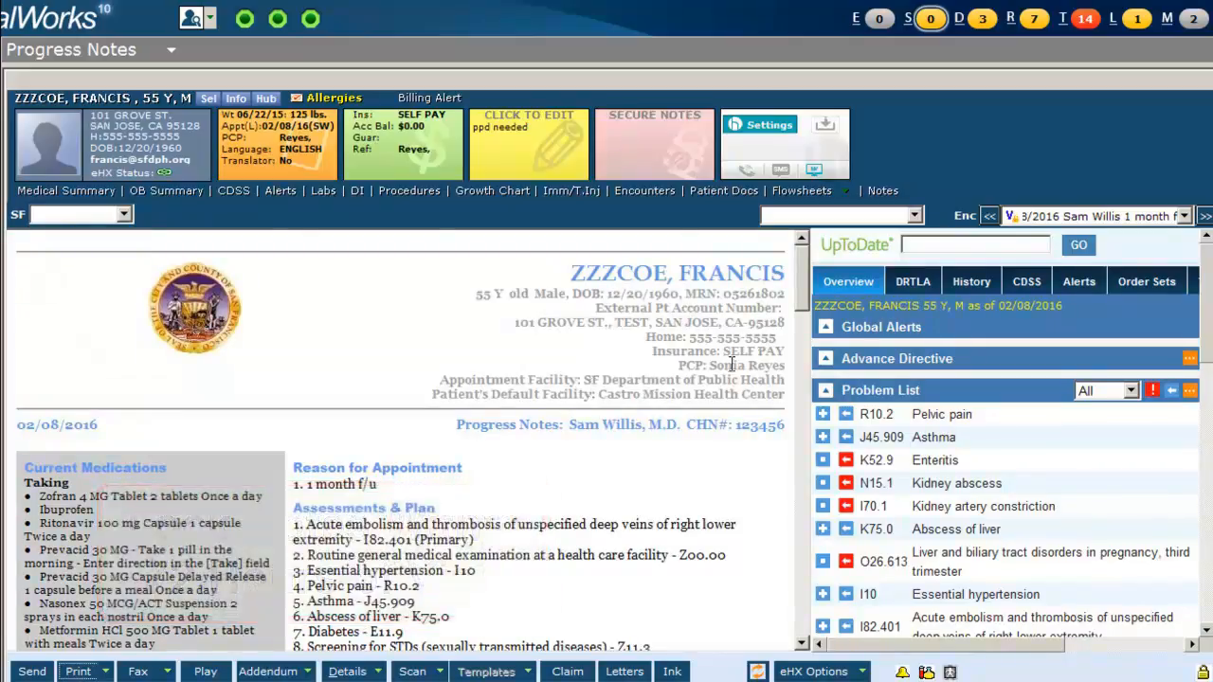
mouse_move(802, 291)
mouse_down()
mouse_move(816, 464)
mouse_move(798, 509)
mouse_move(798, 582)
mouse_up()
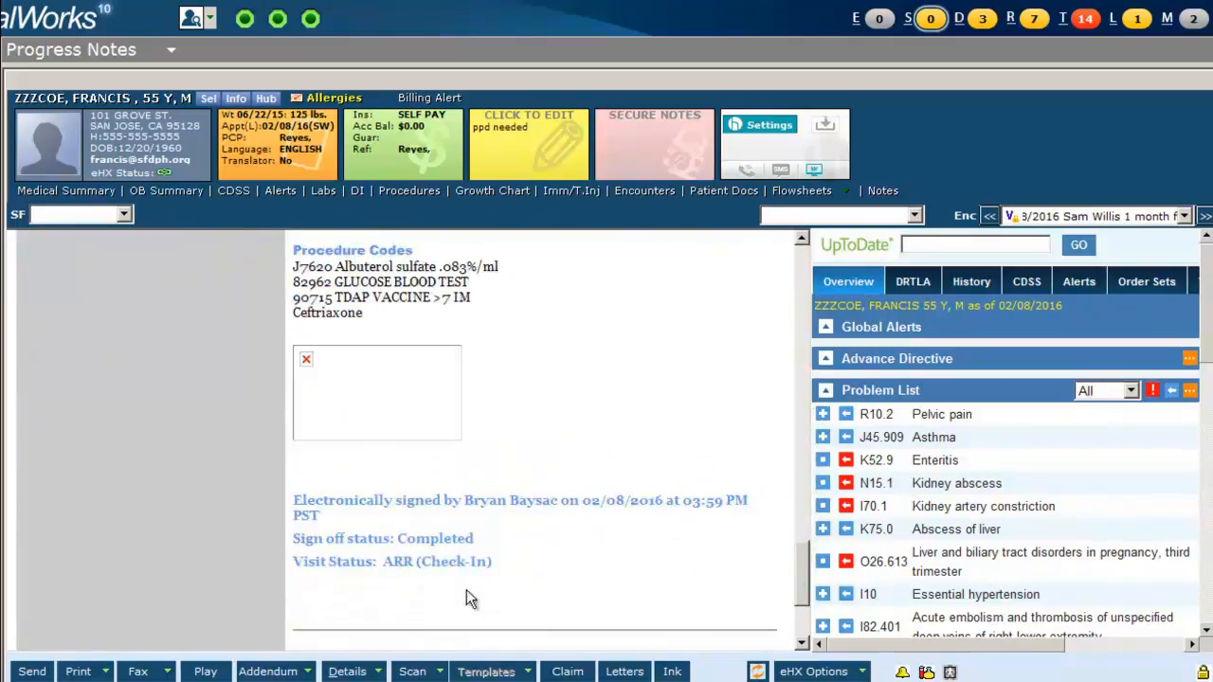
Assign the locked progress note to the visit's provider, without adding any assignment notes
click(378, 672)
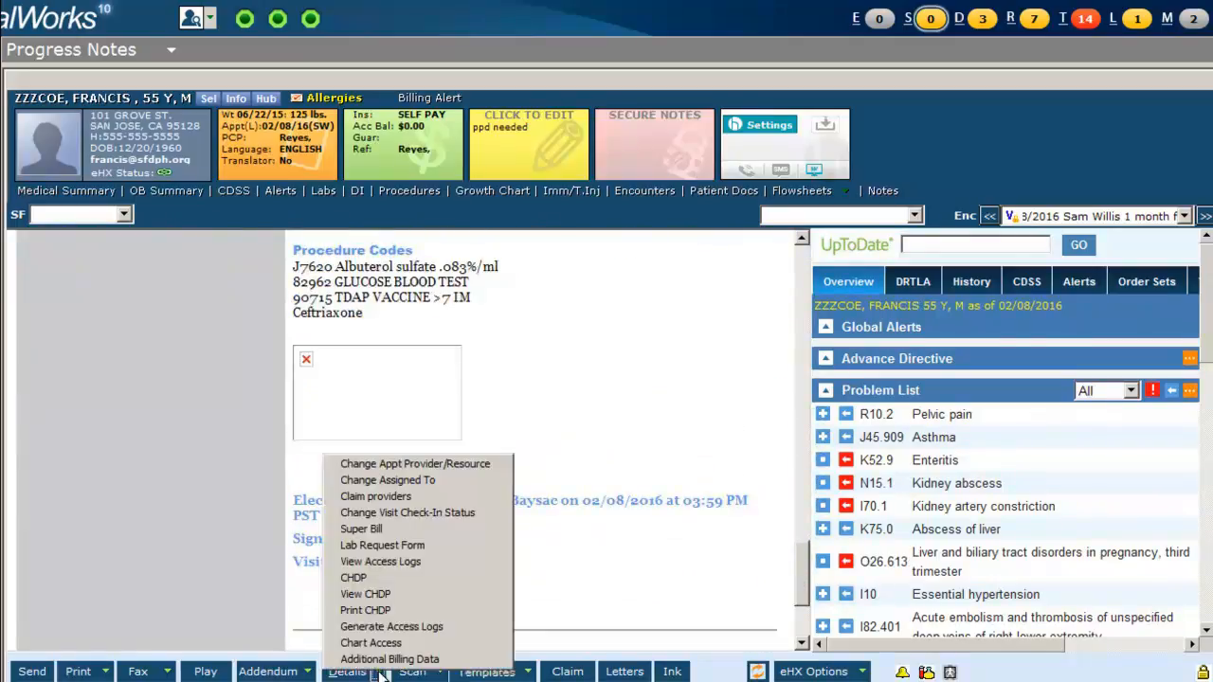
click(388, 480)
click(610, 280)
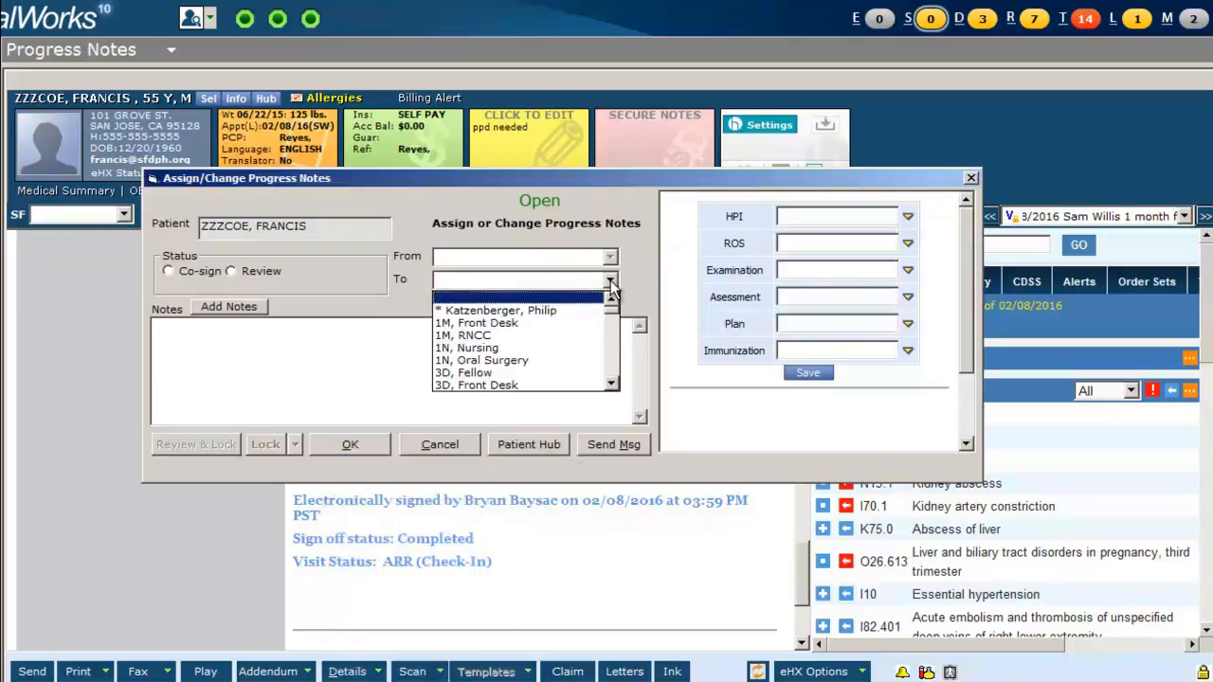
text(willis)
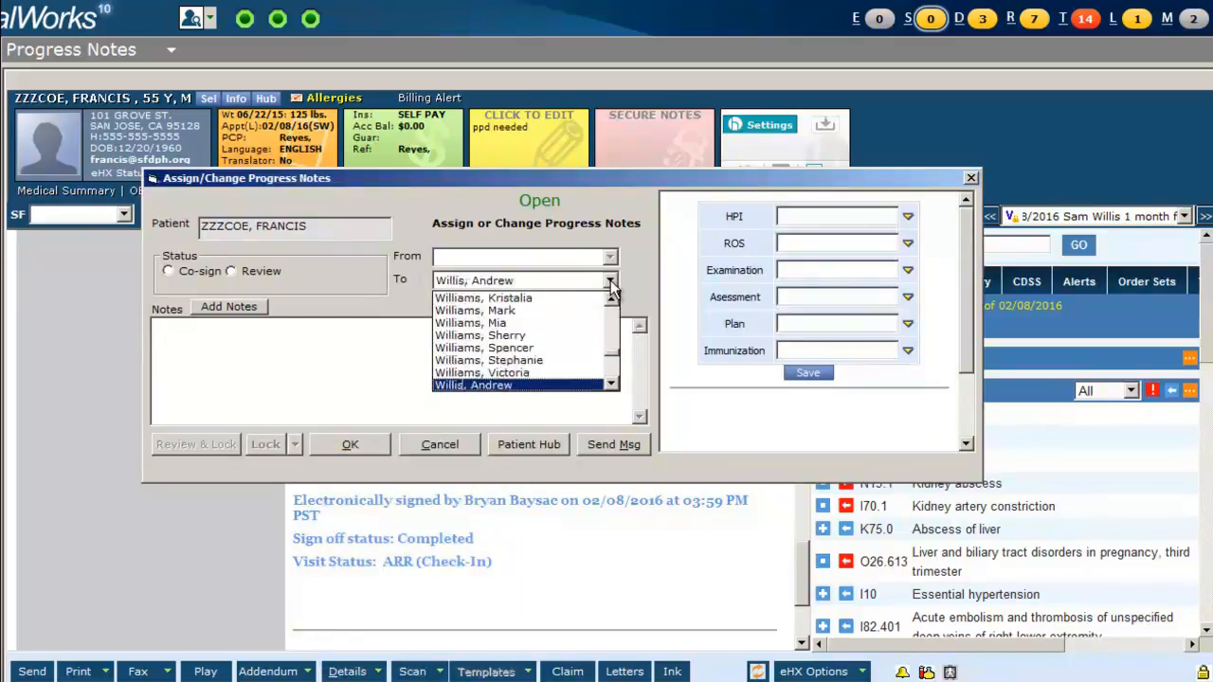
scroll(521, 336, down, 1)
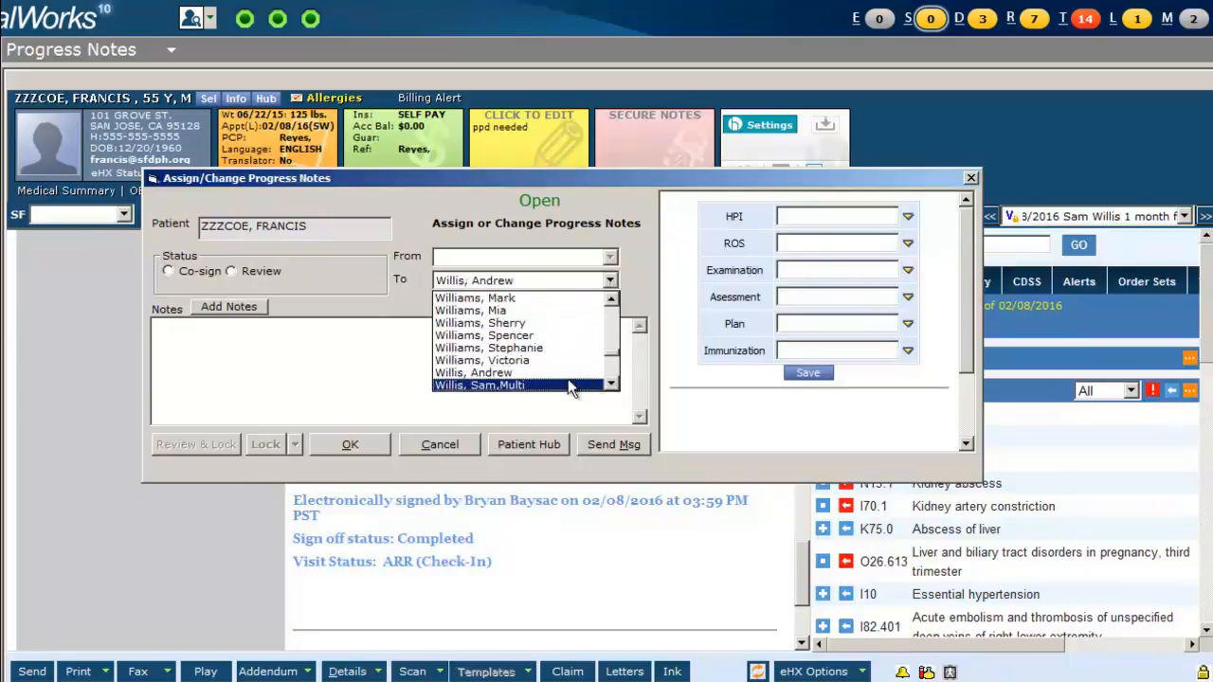
click(569, 381)
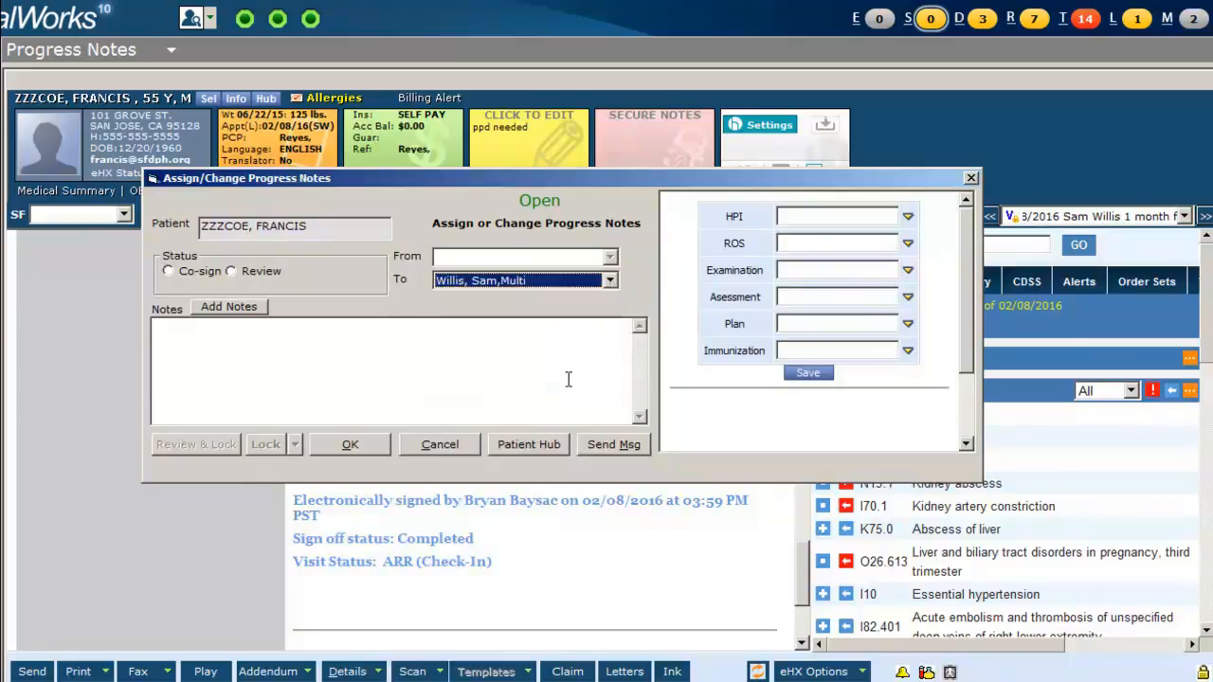
click(253, 313)
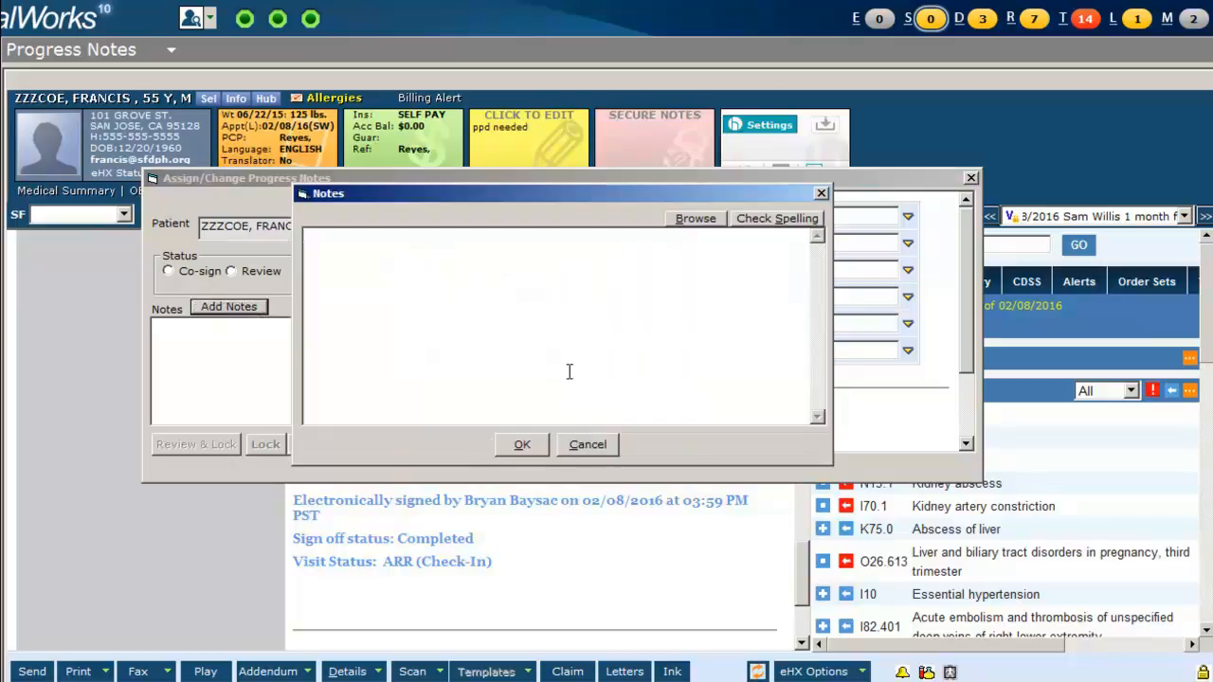
click(588, 445)
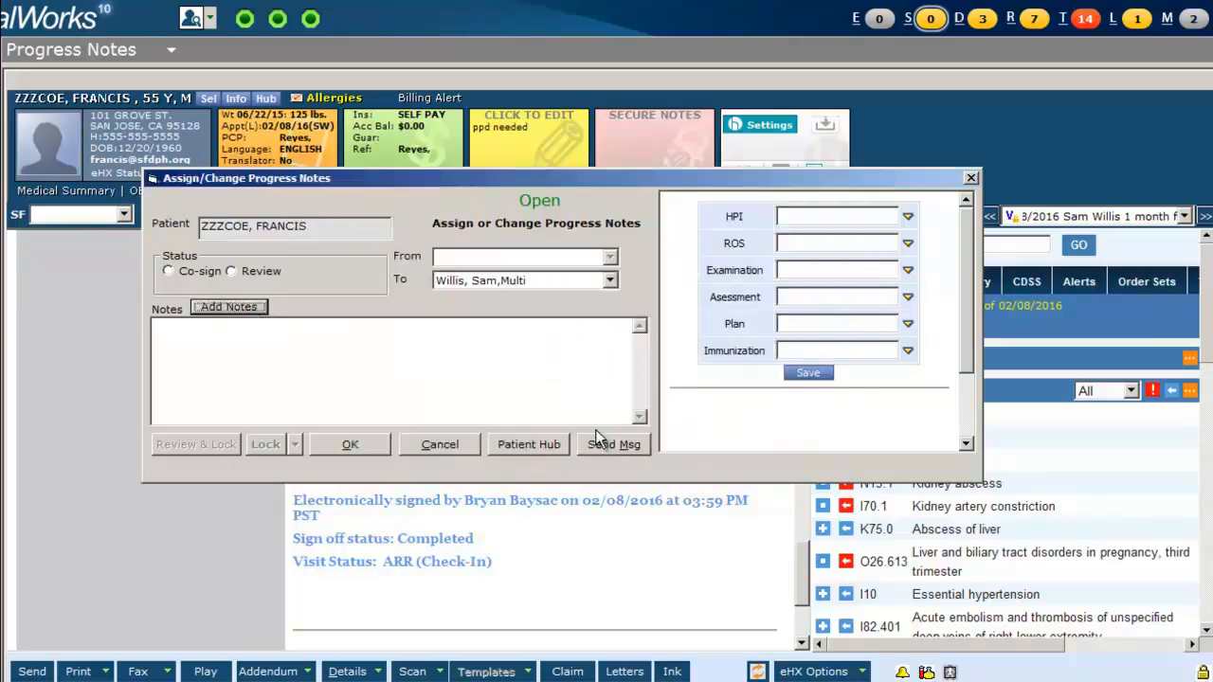
click(353, 445)
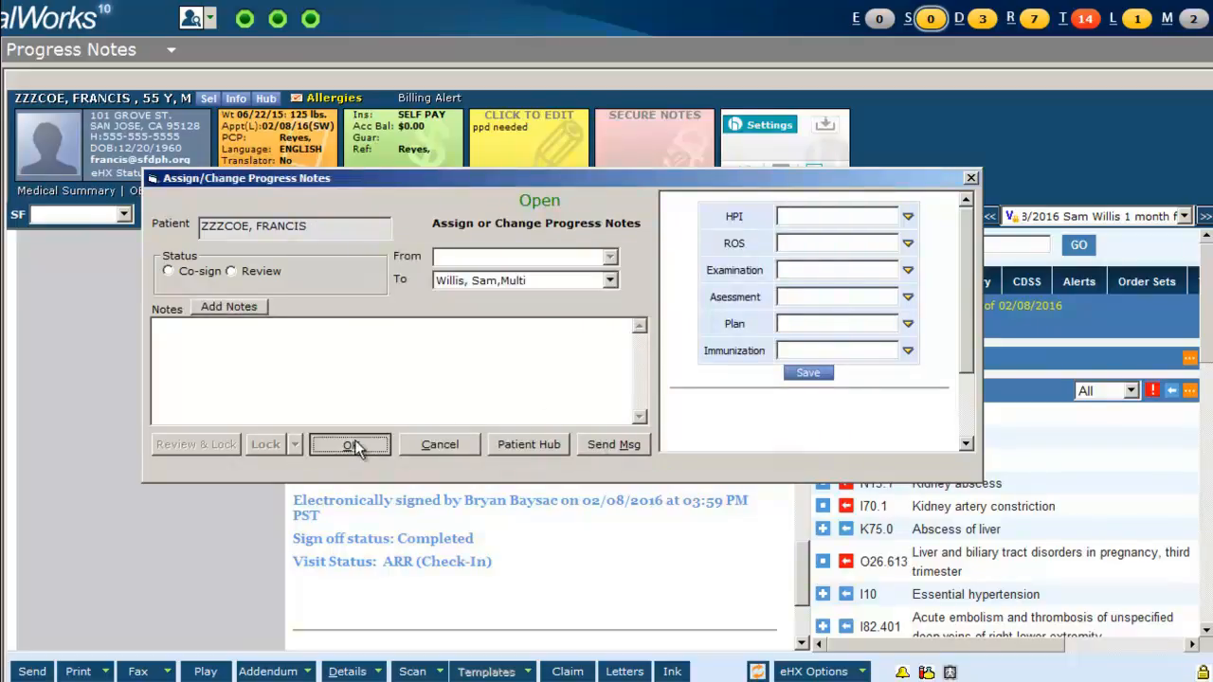